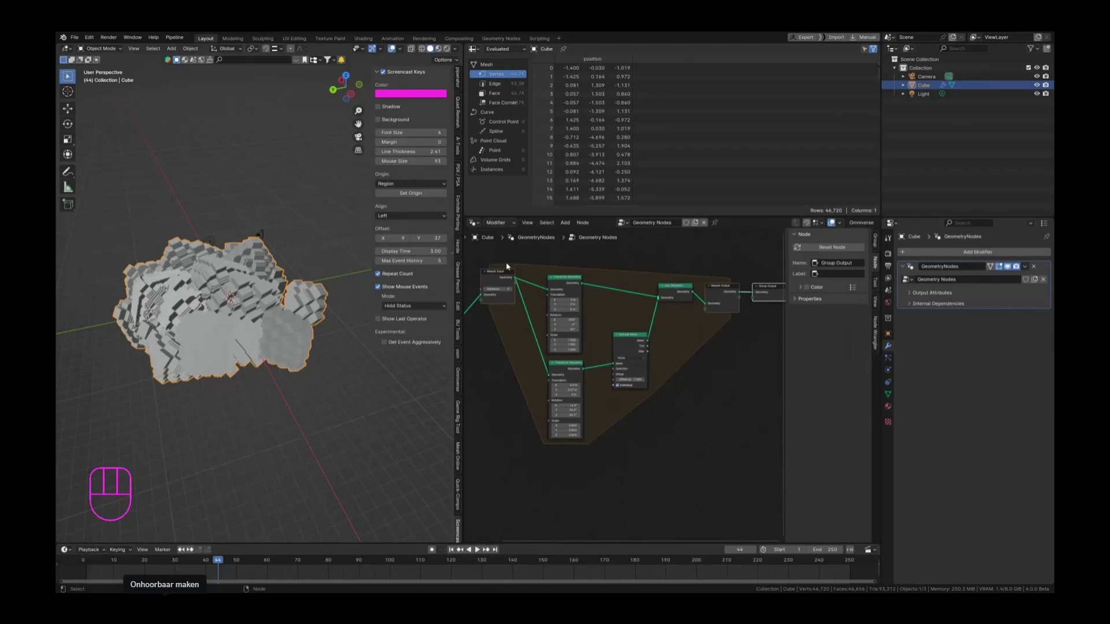
scroll(509, 272, "down", 1)
scroll(566, 331, "down", 1)
scroll(519, 247, "down", 1)
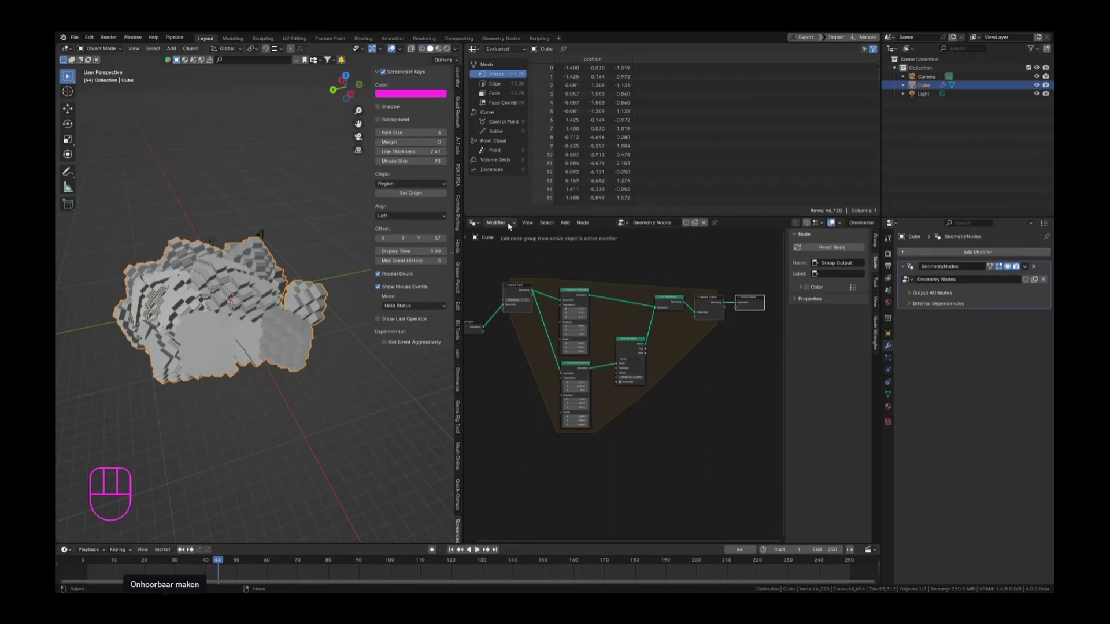
left_click(508, 222)
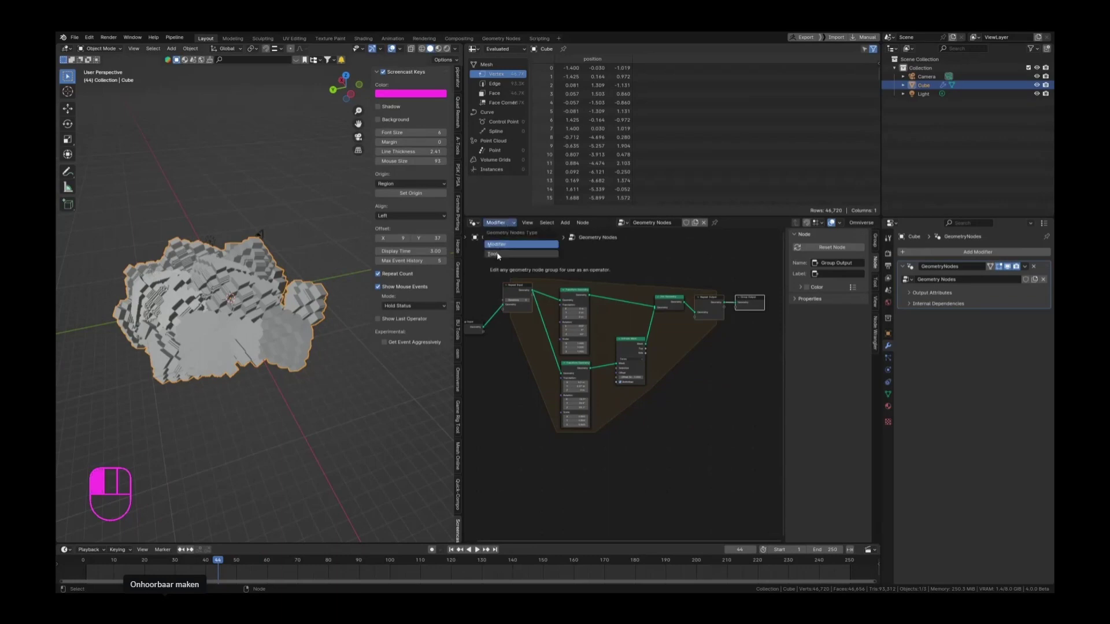
left_click(498, 224)
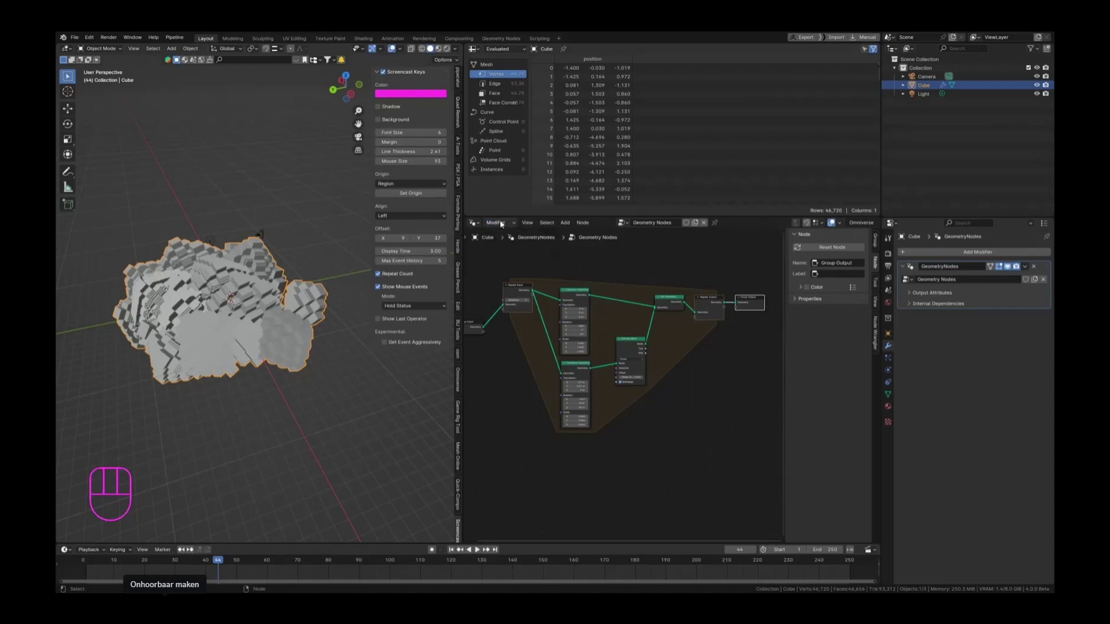
- Delete the existing blocky mesh object and add a new default cube in its place
left_click(171, 305)
key("Delete")
key("shift+a")
mouse_move(235, 280)
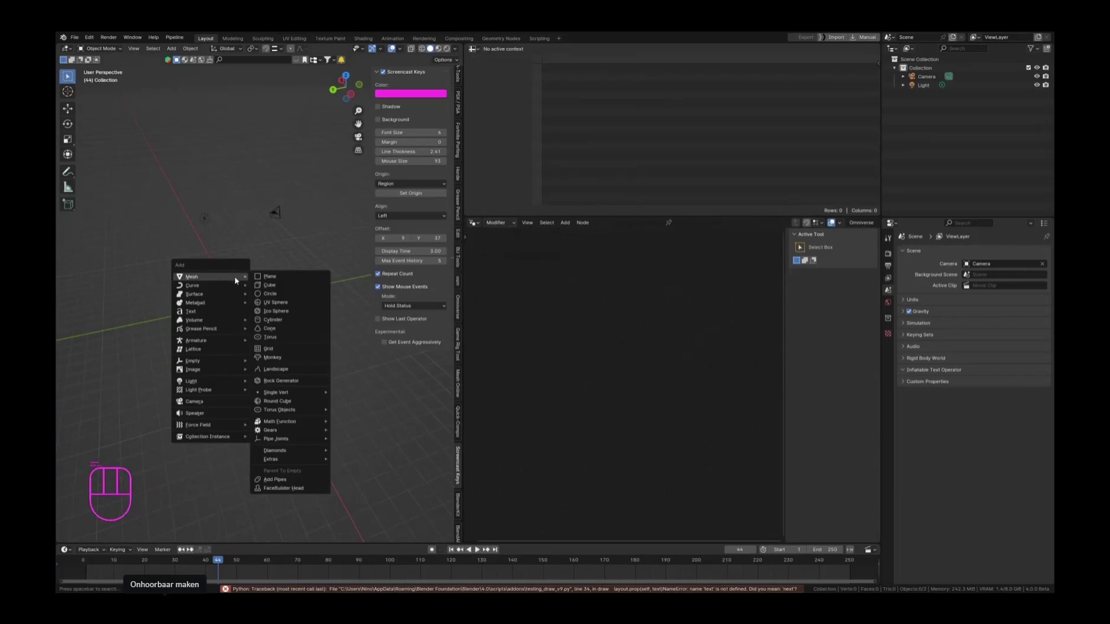
left_click(282, 285)
scroll(235, 302, "up", 4)
scroll(236, 304, "down", 1)
left_click_drag(0, 0, 0, 0)
scroll(235, 303, "down", 1)
middle_click_drag(250, 318, 255, 295, "shift")
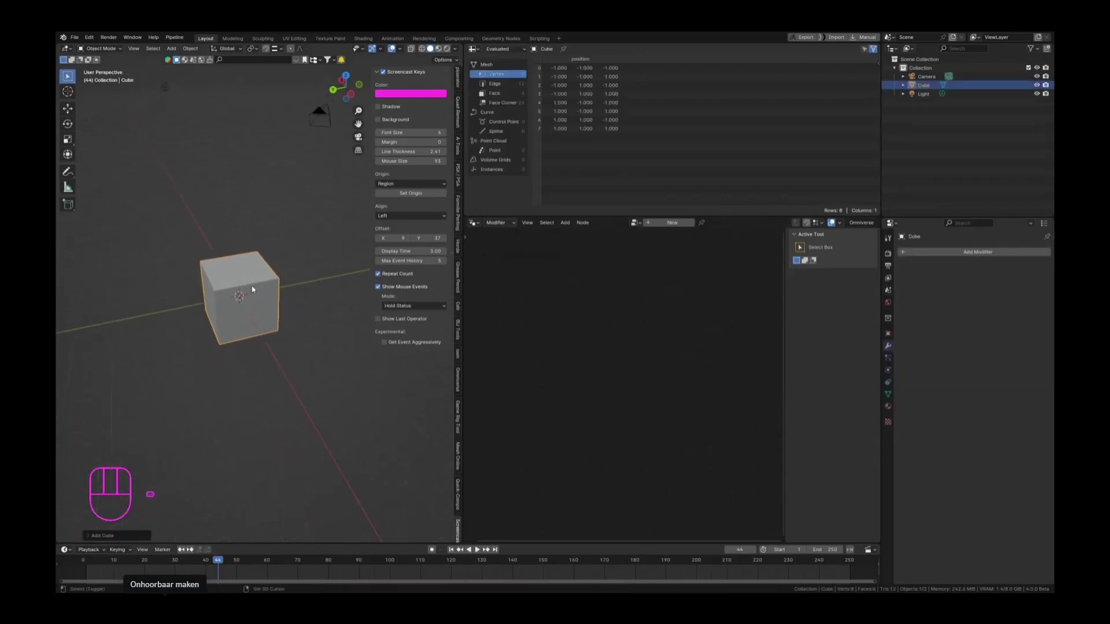
scroll(263, 294, "up", 1)
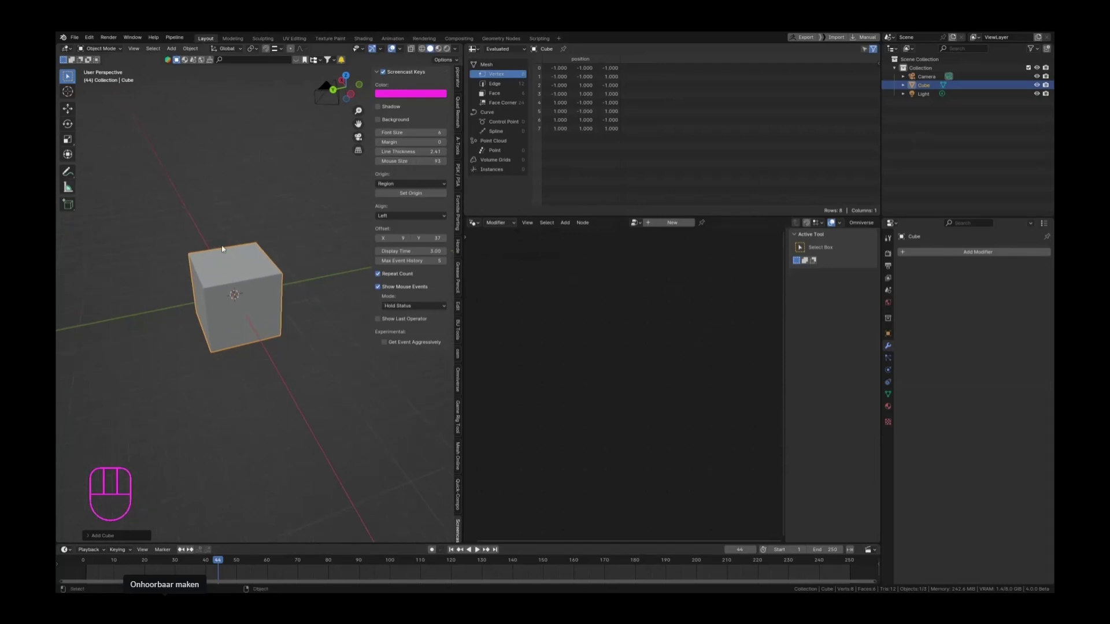
- Switch the geometry node editor to Tool type and create a new node group named Extrude
left_click(498, 223)
left_click(497, 255)
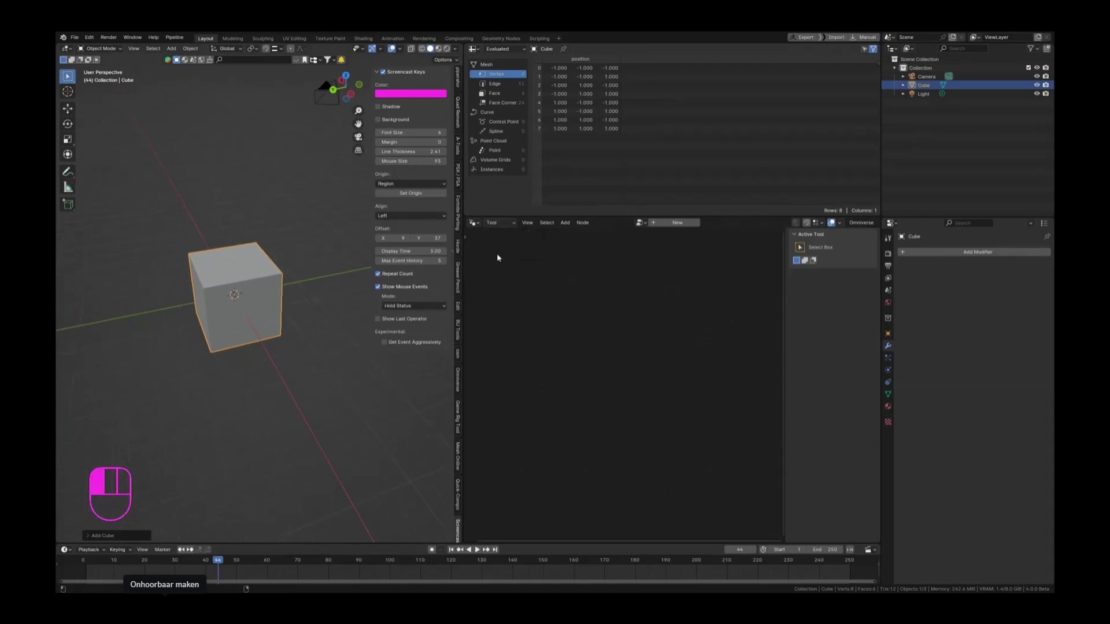
left_click(670, 223)
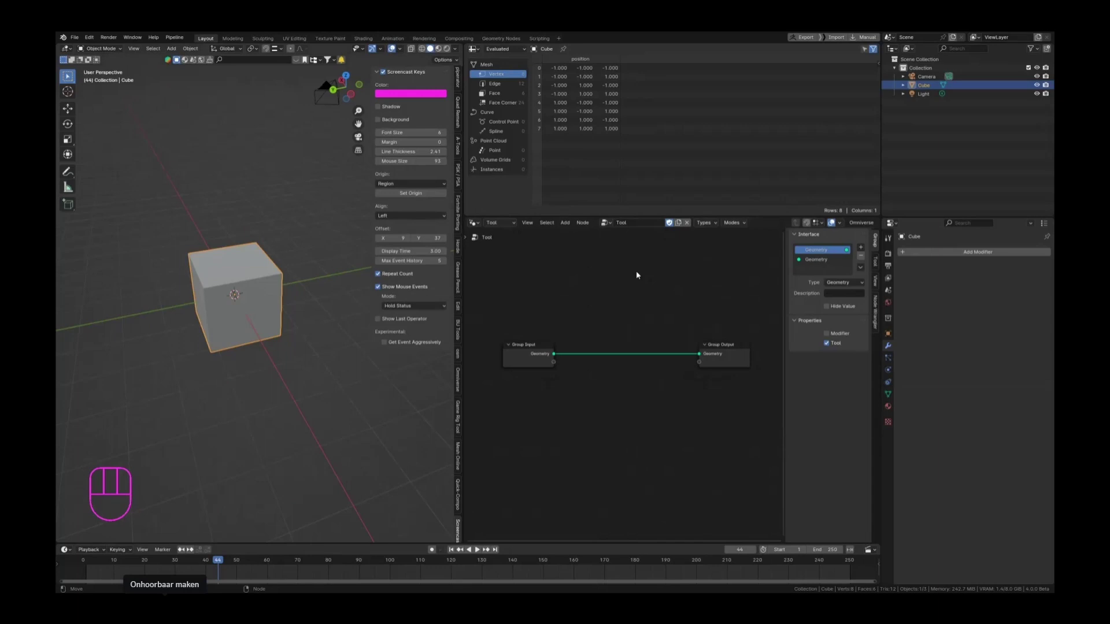
left_click(627, 222)
type("Extrude")
key("Return")
- Insert an Extrude Mesh node between Group Input and Group Output in the Extrude tool
key("F3")
type("extrude mesh")
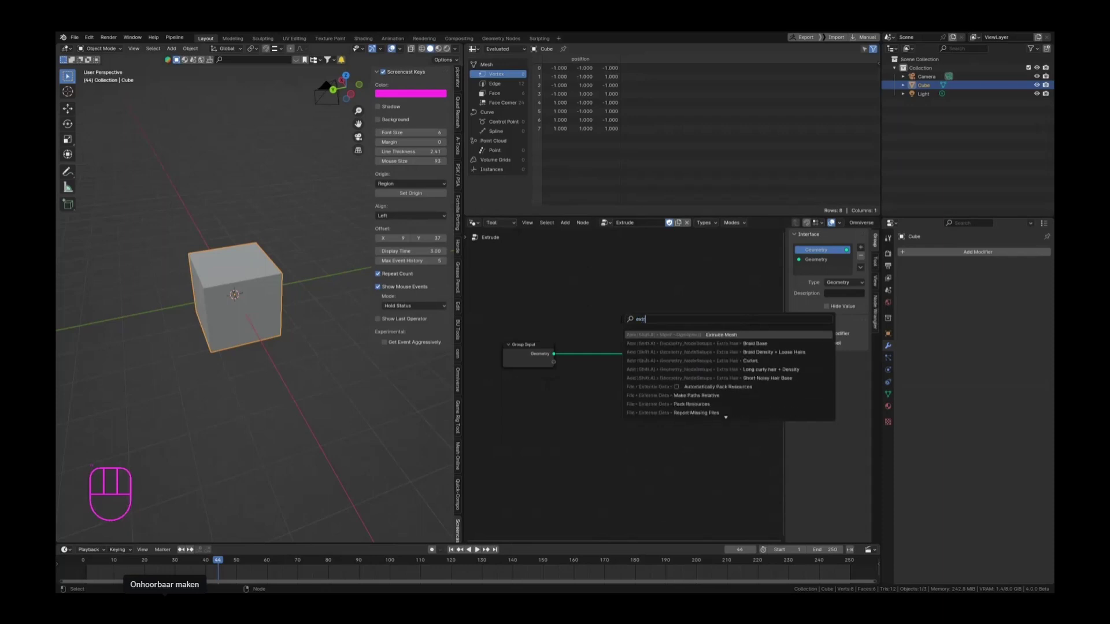
key("Return")
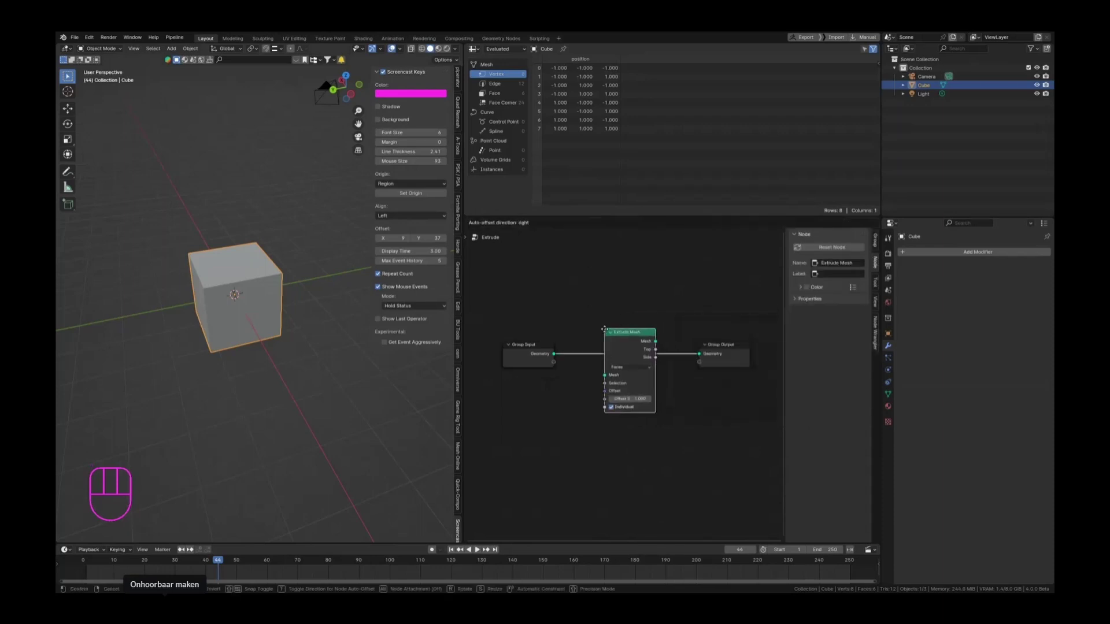
left_click(604, 329)
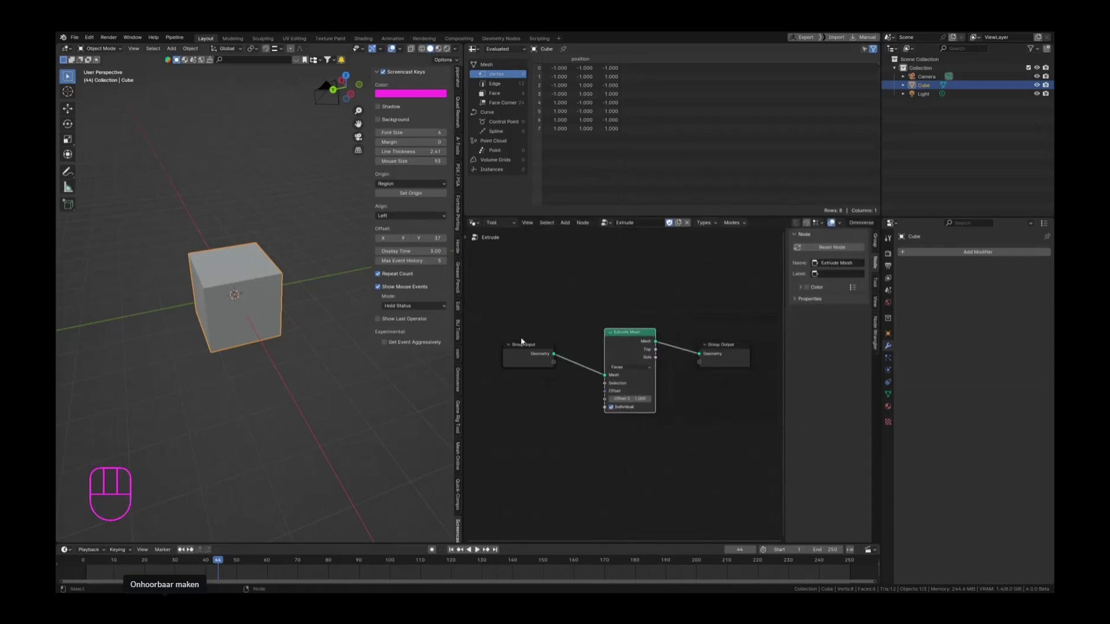
scroll(547, 342, "up", 3)
middle_click_drag(588, 324, 587, 286)
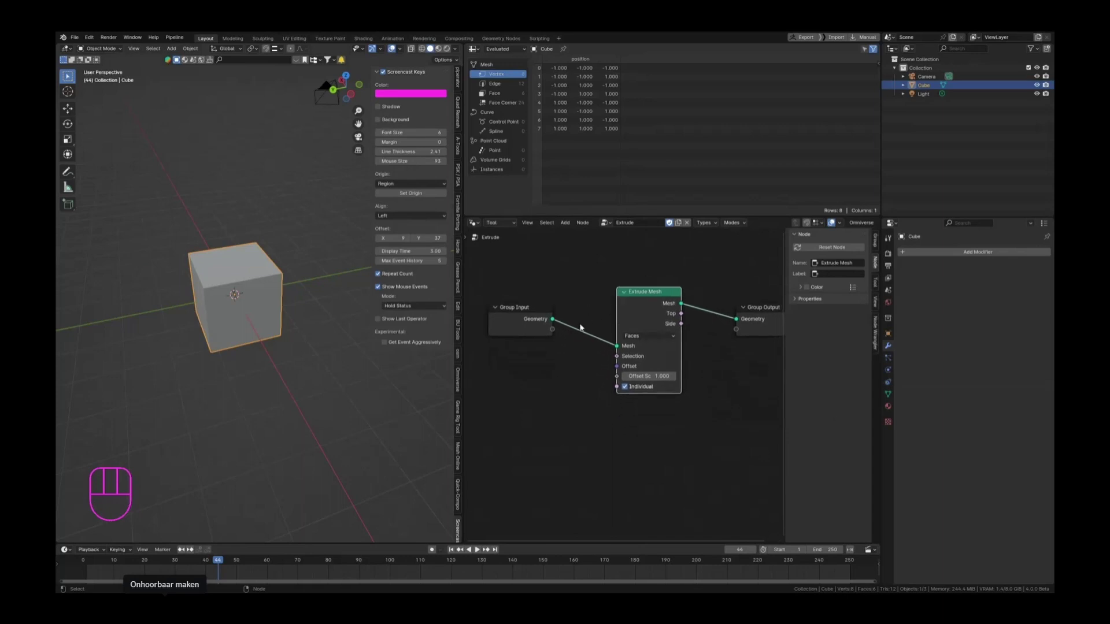
scroll(573, 324, "up", 1)
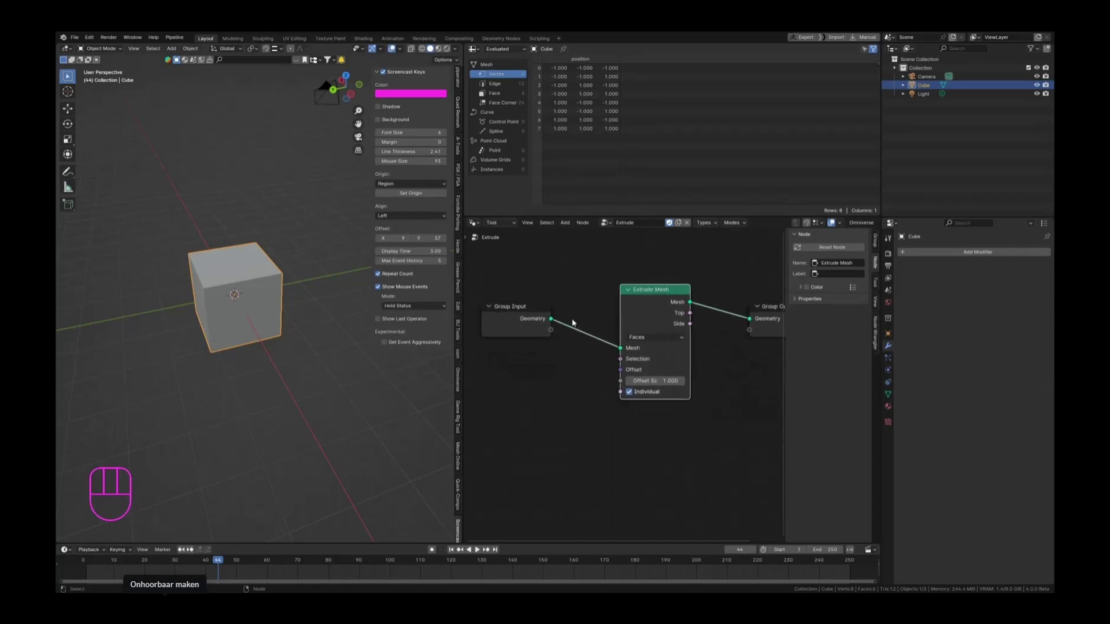
scroll(573, 321, "down", 1)
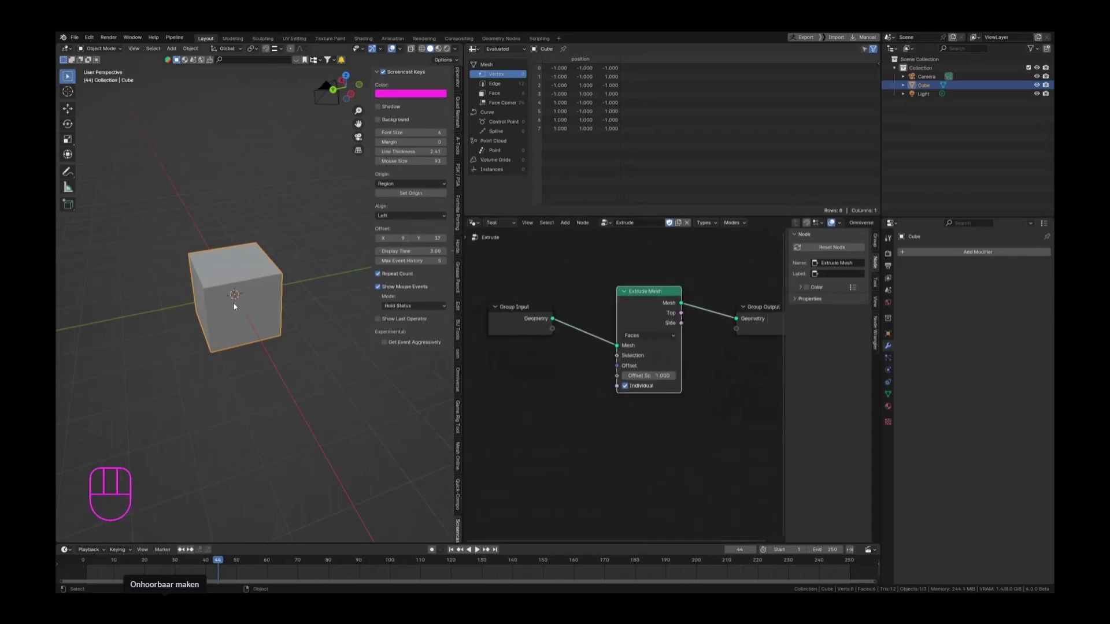
scroll(250, 254, "up", 2)
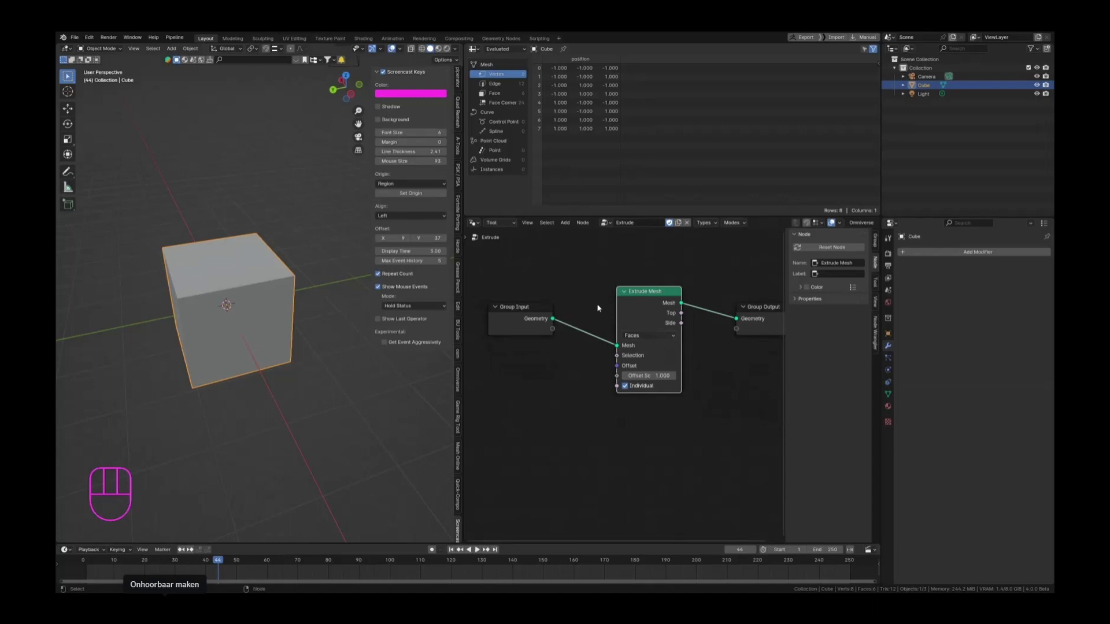
middle_click_drag(694, 322, 659, 331)
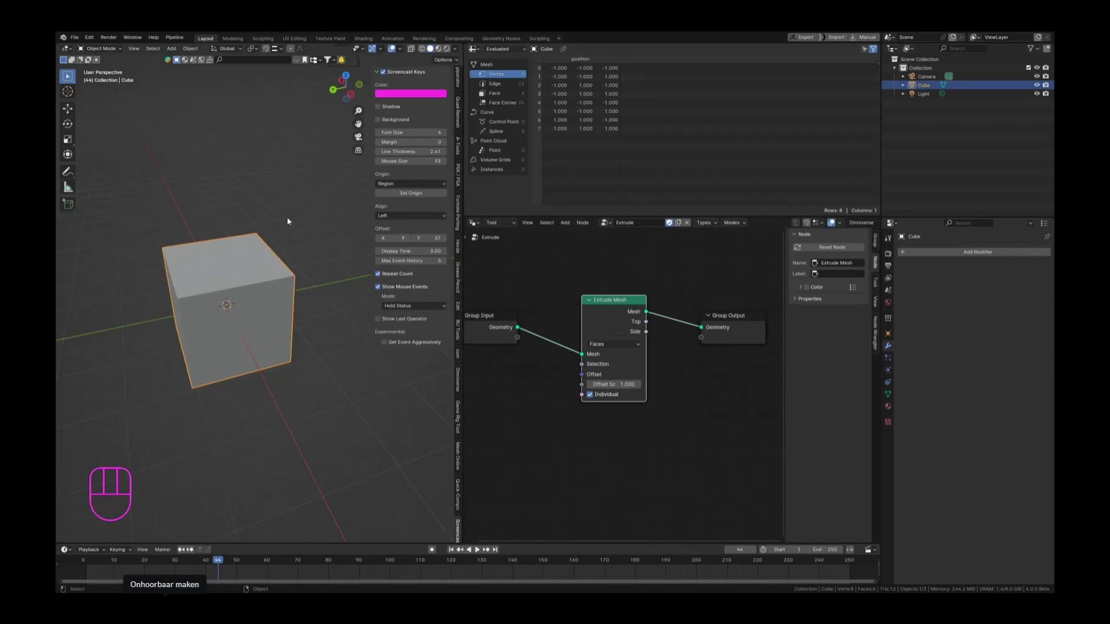
- Enter Edit Mode on the cube, widen the 3D viewport and run the custom Extrude node tool once
key("Tab")
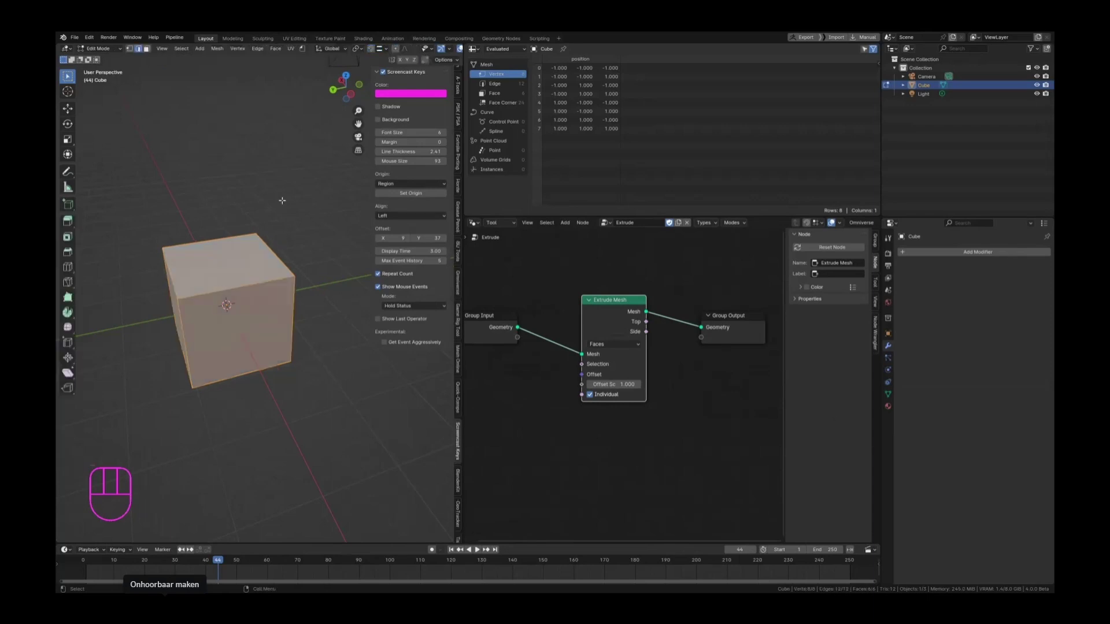
left_click_drag(467, 132, 577, 142)
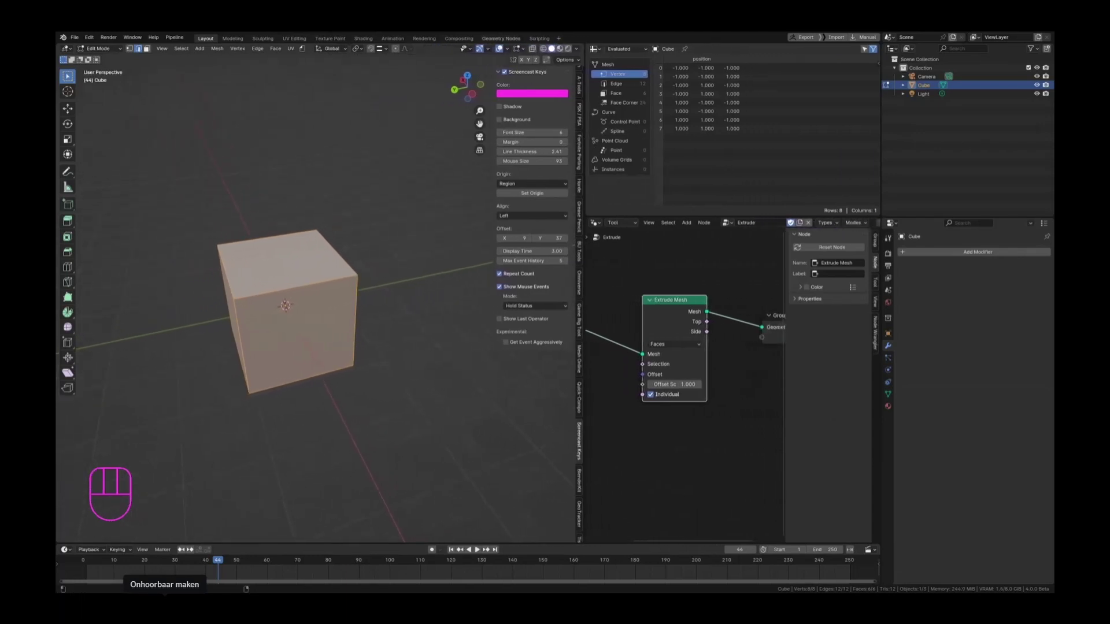
left_click(307, 53)
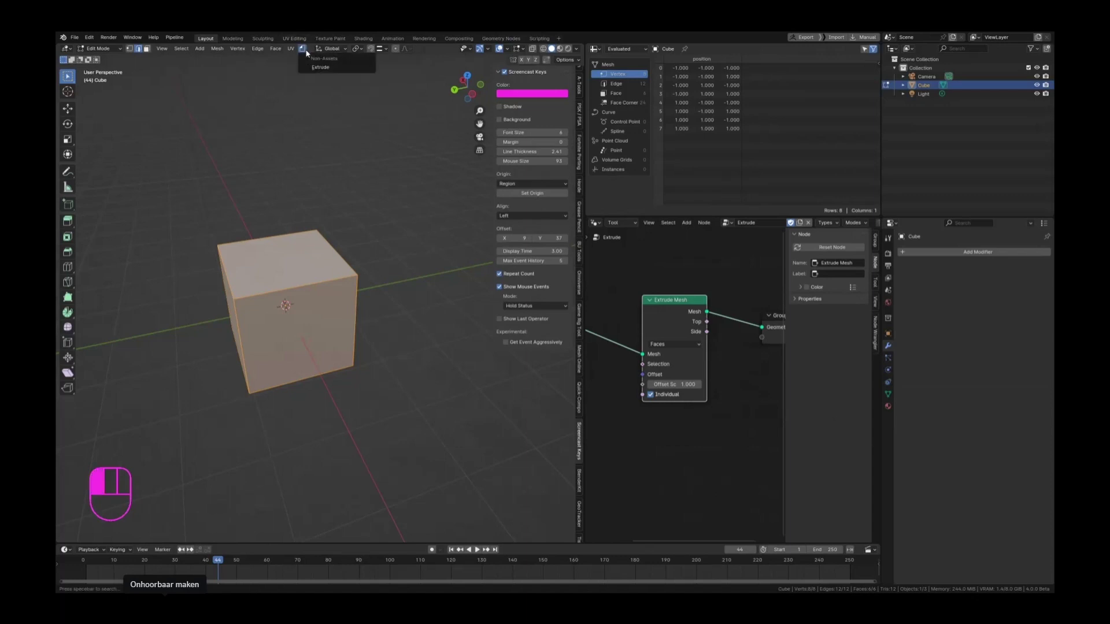
left_click(304, 51)
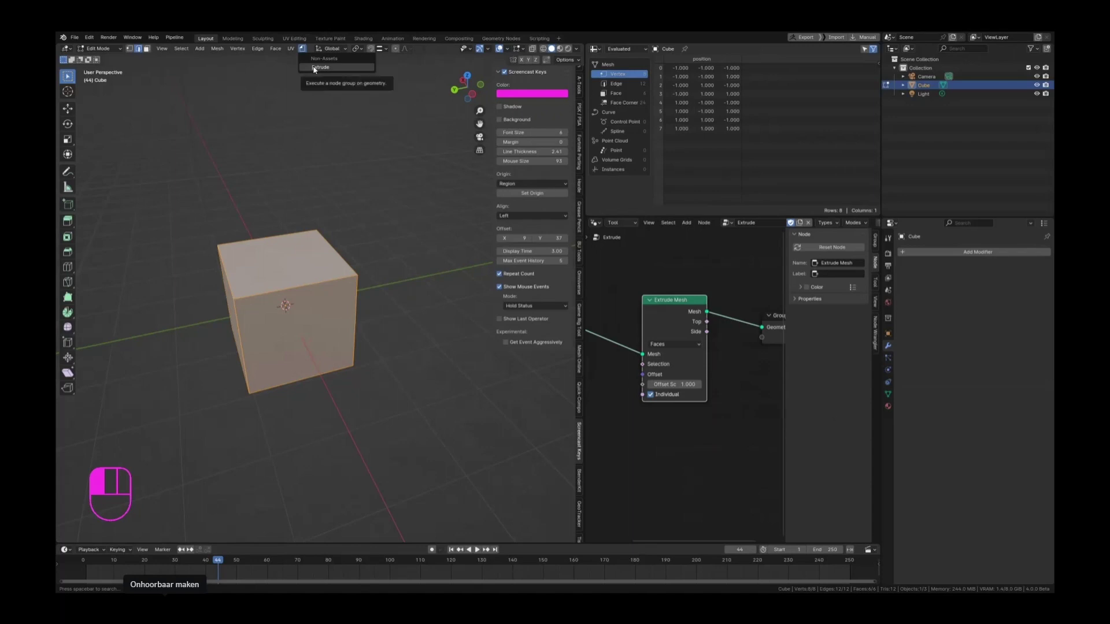
left_click(313, 68)
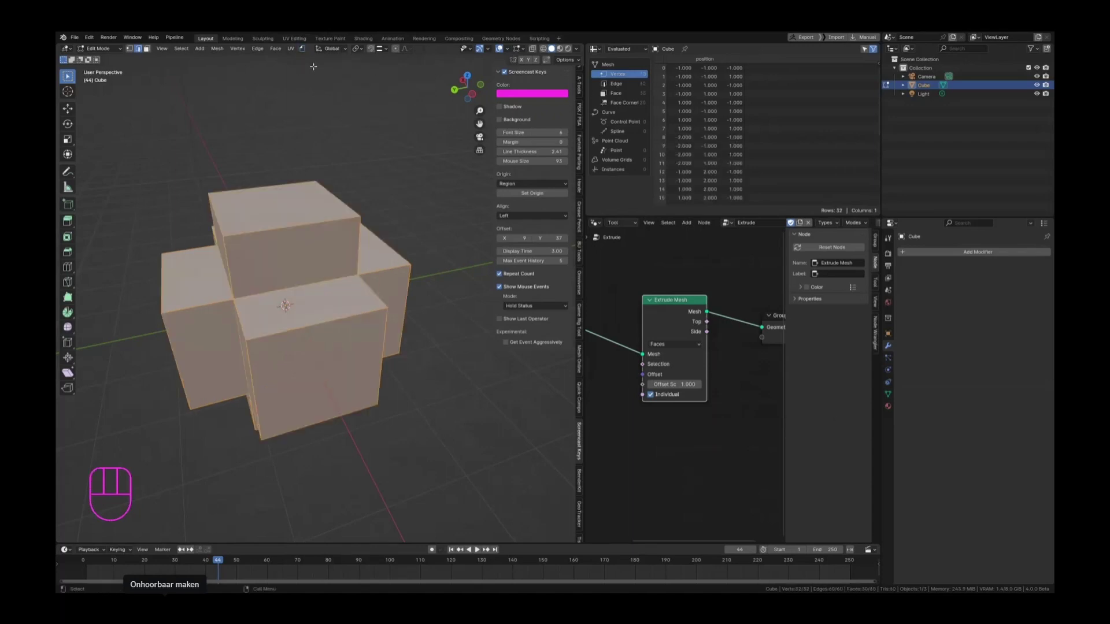
- Narrow the 3D viewport again and run the Extrude node tool three more times on the mesh
left_click_drag(585, 293, 475, 306)
scroll(516, 305, "down", 2)
scroll(545, 276, "down", 1)
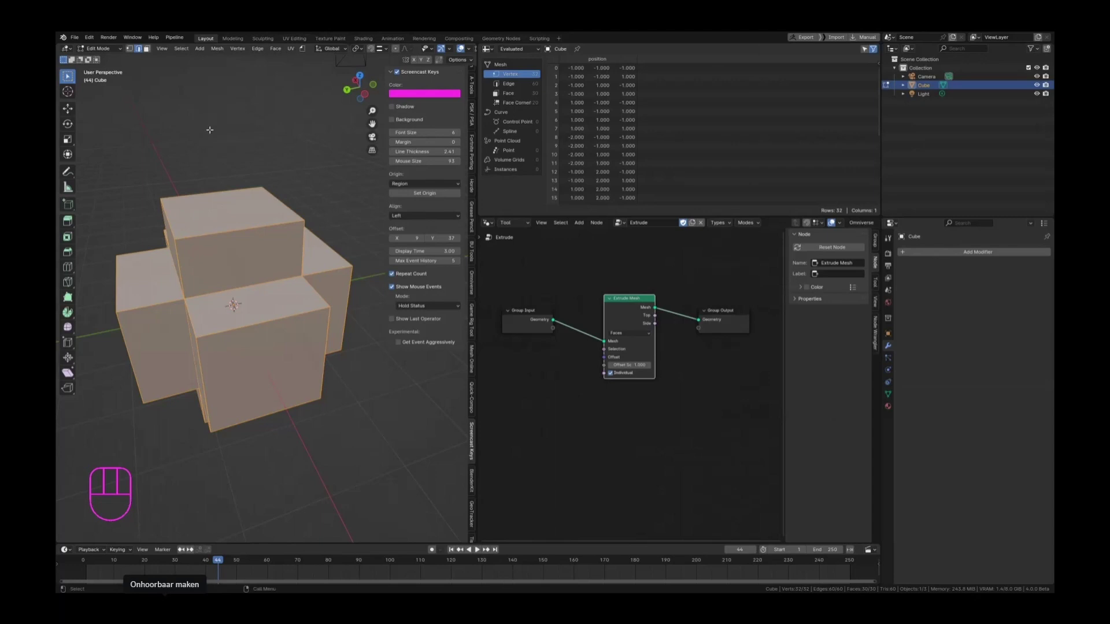
left_click(303, 50)
left_click(307, 55)
scroll(313, 78, "down", 5)
left_click(302, 49)
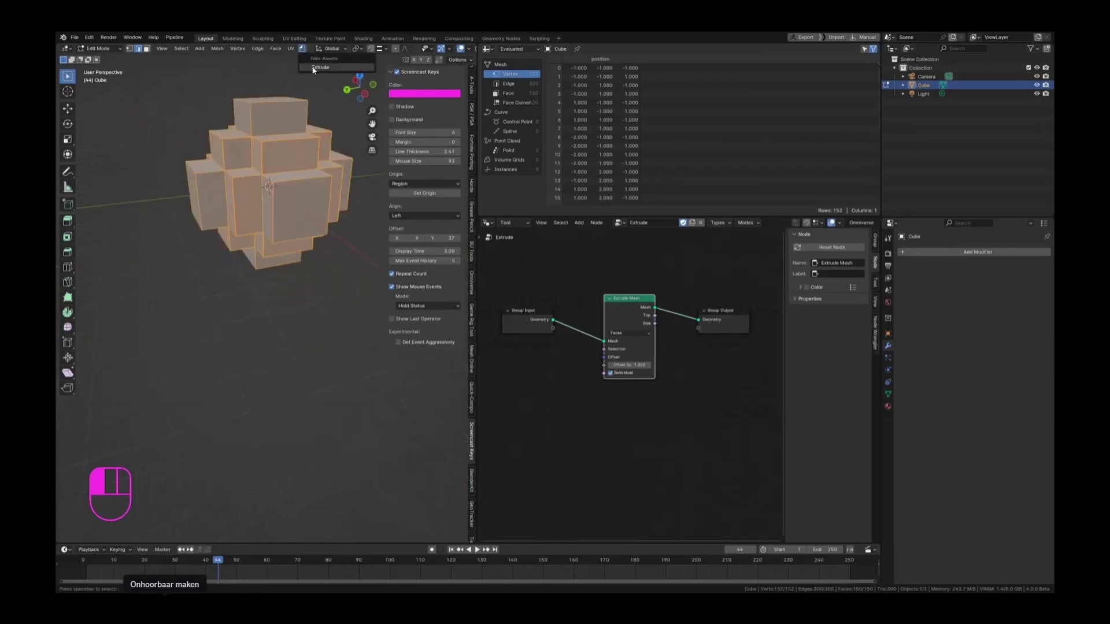
left_click(308, 66)
scroll(275, 136, "down", 2)
middle_click_drag(273, 138, 271, 139)
left_click(304, 51)
left_click(311, 66)
left_click(310, 450)
- Undo all the Extrude tool runs back to the plain cube and return to Object Mode
key("ctrl+z")
key("ctrl+z")
key("ctrl+z")
key("ctrl+z")
key("ctrl+z")
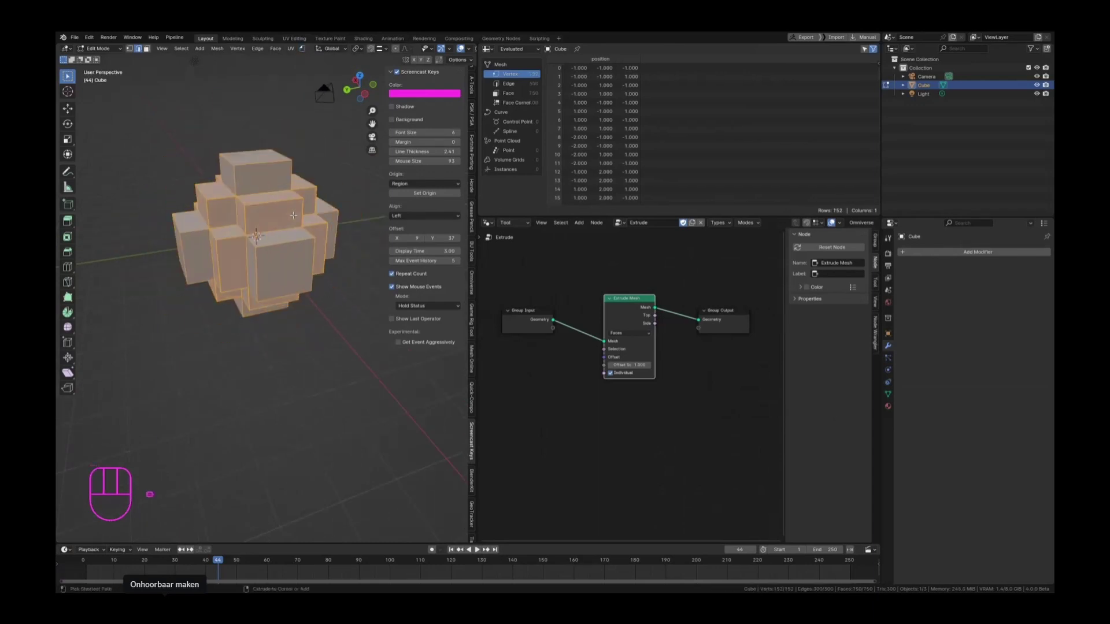
key("Tab")
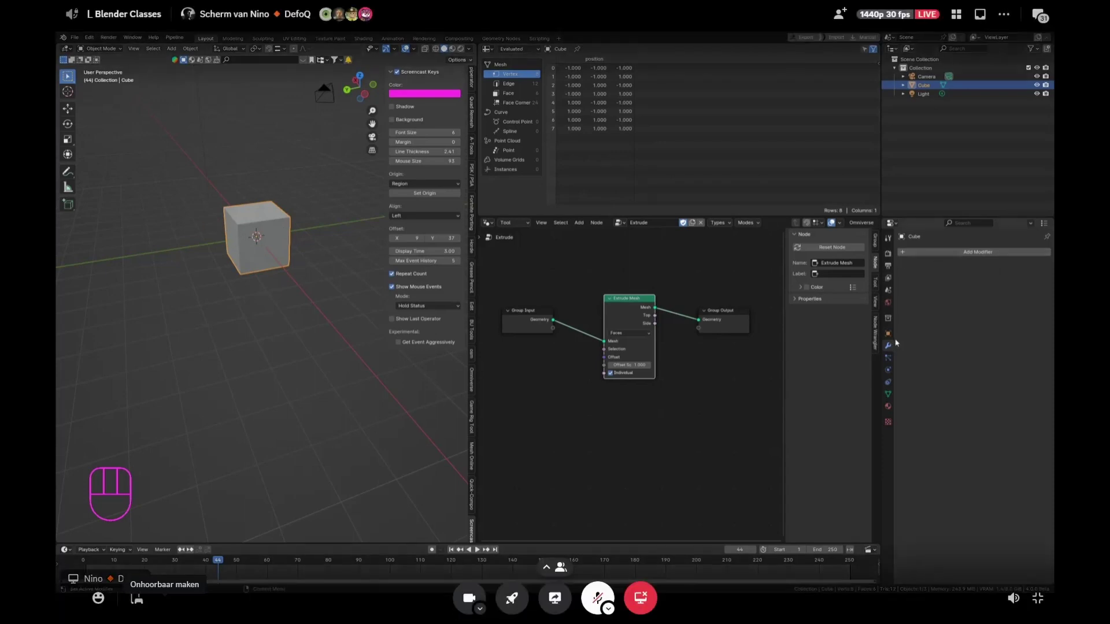
- Add a Subdivision Surface modifier to the cube with viewport and render levels of 4 and apply it
left_click(948, 252)
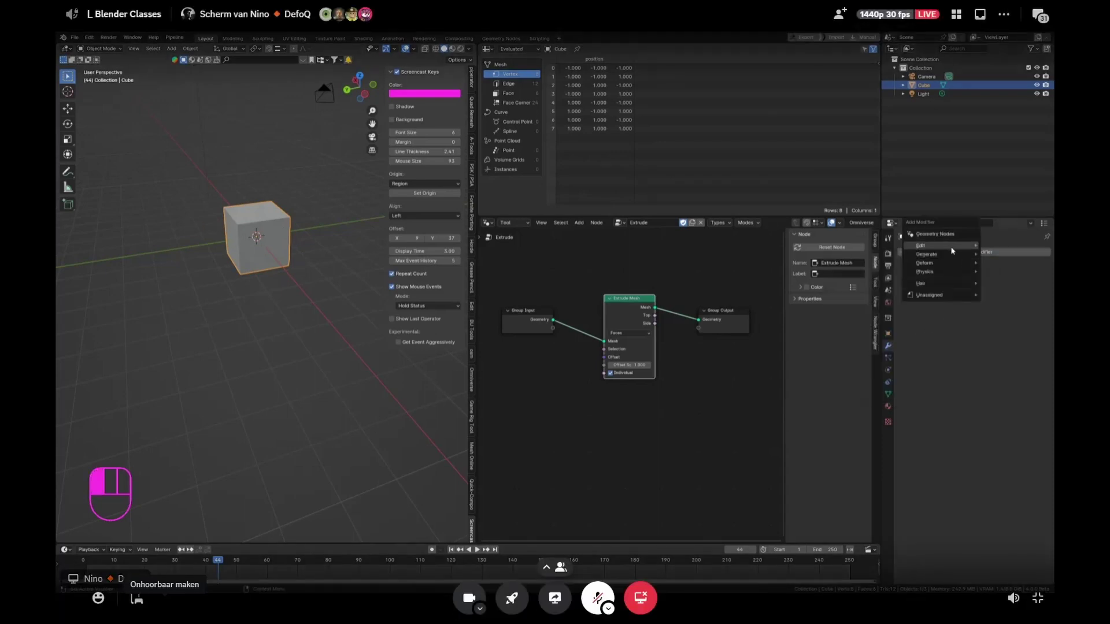
mouse_move(948, 248)
left_click(867, 366)
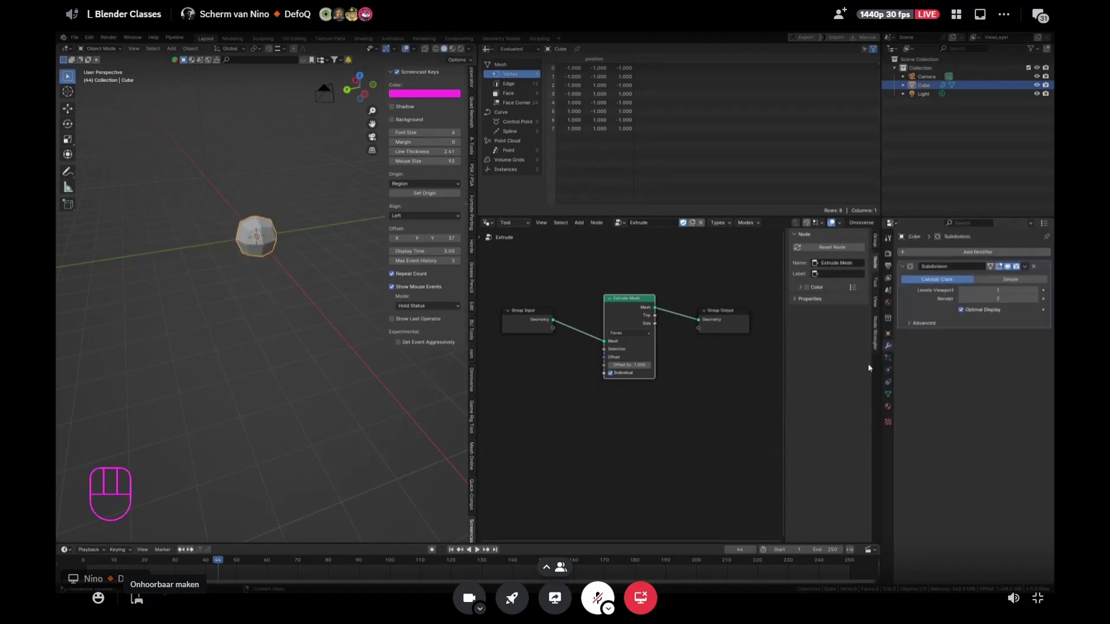
left_click(997, 290)
type("4")
key("Tab")
type("4")
key("Return")
key("ctrl+a")
- Switch the subdivided cube to Sculpt Mode and enlarge the Draw brush radius
scroll(275, 243, "up", 3)
left_click(101, 49)
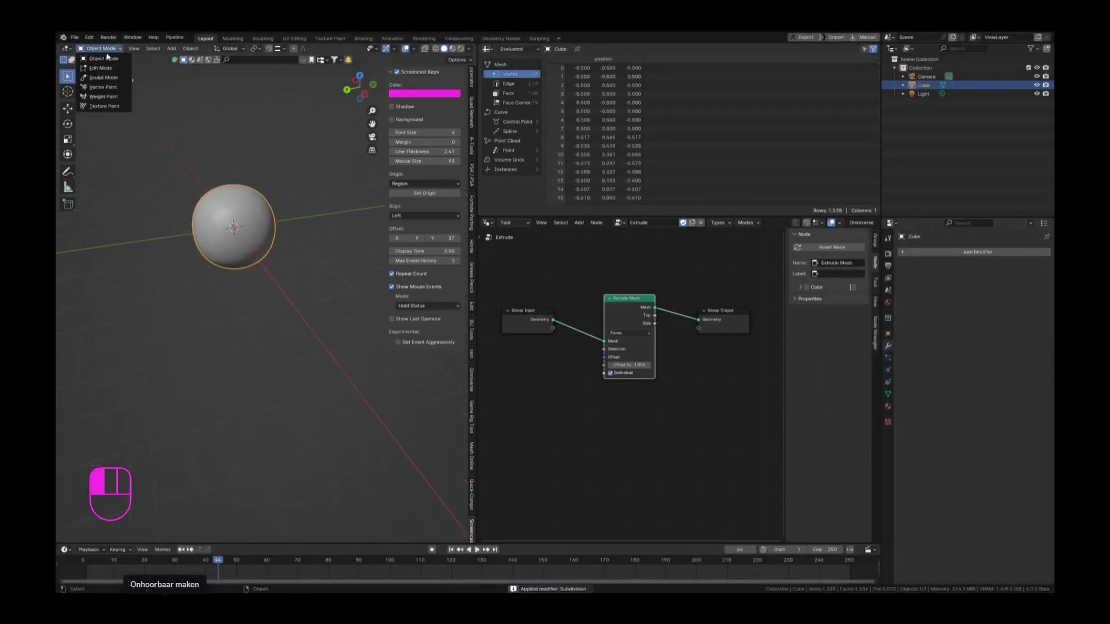
left_click(104, 78)
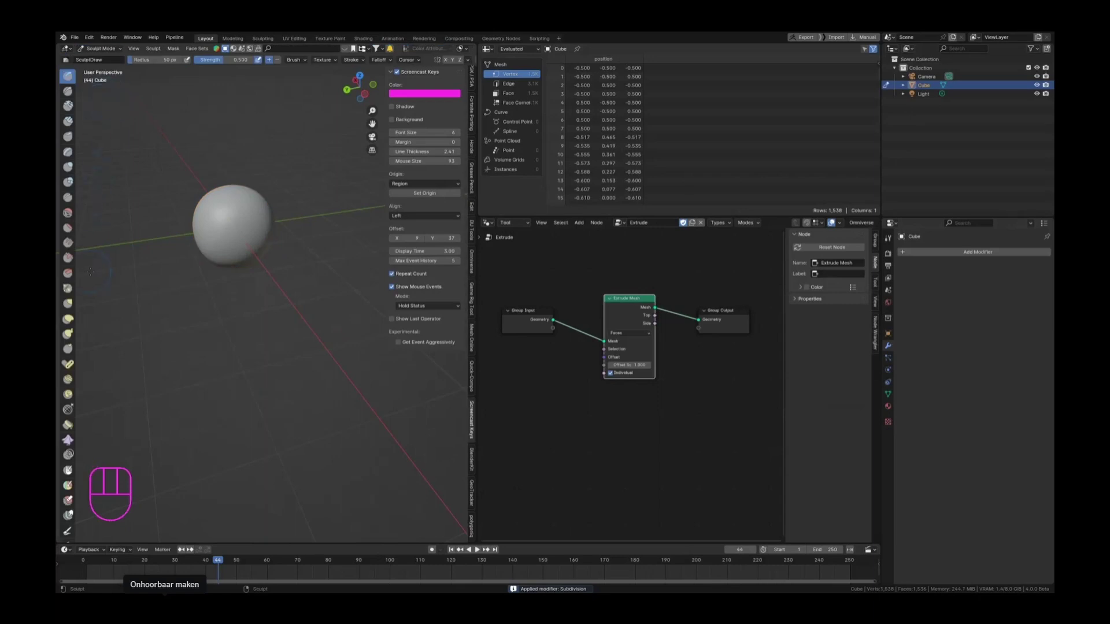
key("f")
left_click(123, 267)
- Sculpt several large rounded bulges outward on different sides of the sphere with the Draw brush
mouse_move(258, 237)
left_mouse_down()
mouse_move(232, 227)
mouse_move(253, 210)
left_mouse_up()
middle_click_drag(191, 217, 243, 224)
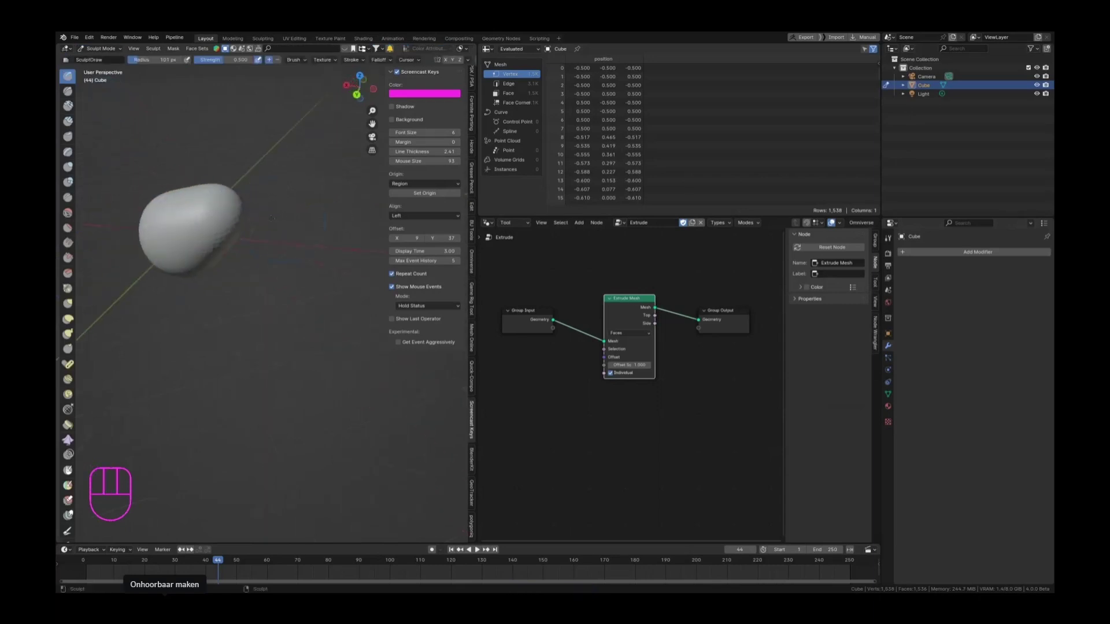
scroll(239, 226, "up", 2)
mouse_move(173, 234)
left_mouse_down()
mouse_move(165, 249)
mouse_move(185, 254)
mouse_move(149, 254)
mouse_move(179, 255)
left_mouse_up()
middle_click_drag(116, 202, 399, 224, "shift")
mouse_move(226, 240)
left_mouse_down()
mouse_move(223, 261)
mouse_move(245, 226)
left_mouse_up()
mouse_move(237, 228)
middle_mouse_down("shift")
mouse_move(275, 262)
mouse_move(333, 283)
middle_mouse_up("shift")
left_click_drag(243, 240, 230, 239)
middle_click_drag(248, 236, 168, 232)
scroll(188, 247, "down", 3)
mouse_move(232, 264)
middle_mouse_down()
mouse_move(189, 275)
mouse_move(195, 287)
middle_mouse_up()
scroll(248, 300, "up", 3)
mouse_move(260, 302)
left_mouse_down()
mouse_move(265, 310)
mouse_move(266, 291)
mouse_move(300, 294)
mouse_move(280, 321)
mouse_move(302, 341)
left_mouse_up()
scroll(301, 335, "down", 4)
middle_click_drag(298, 323, 333, 349)
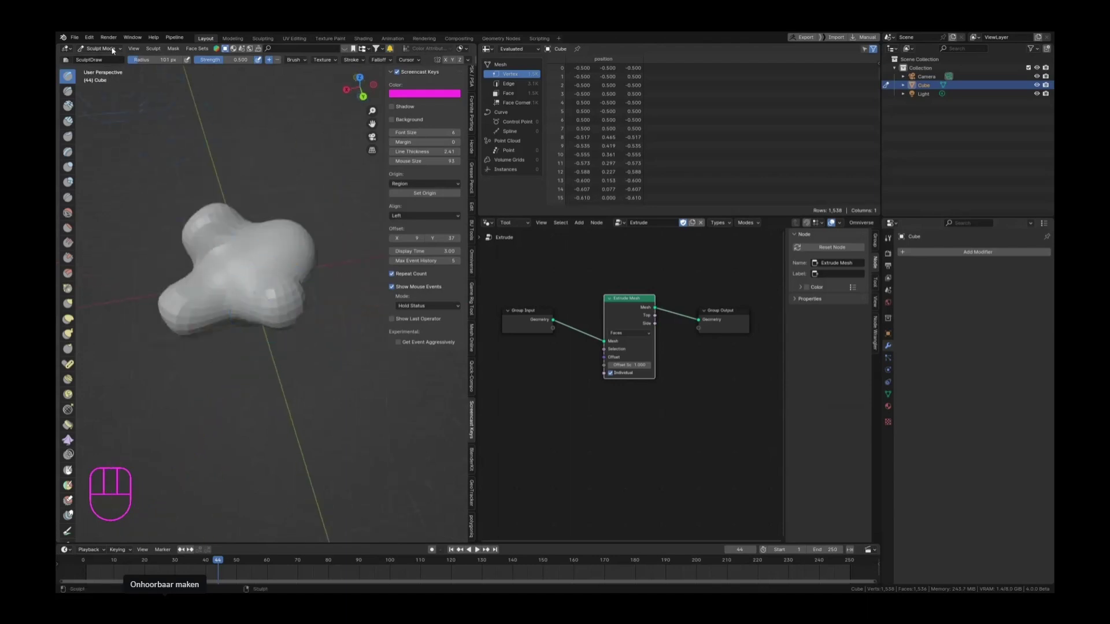
- Return the sculpted mesh to Object Mode and shade it smooth
left_click(112, 51)
left_click(102, 60)
right_click(258, 262)
left_click(259, 262)
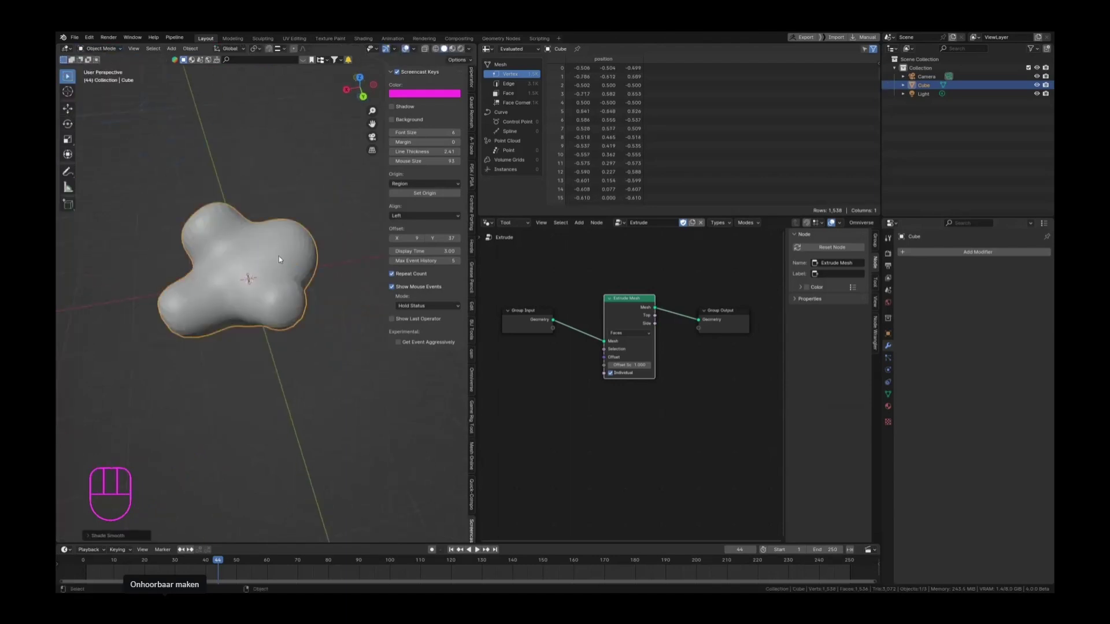
- Create another new tool node group in the geometry node editor in place of the Extrude group
scroll(643, 305, "down", 1)
left_click(636, 303)
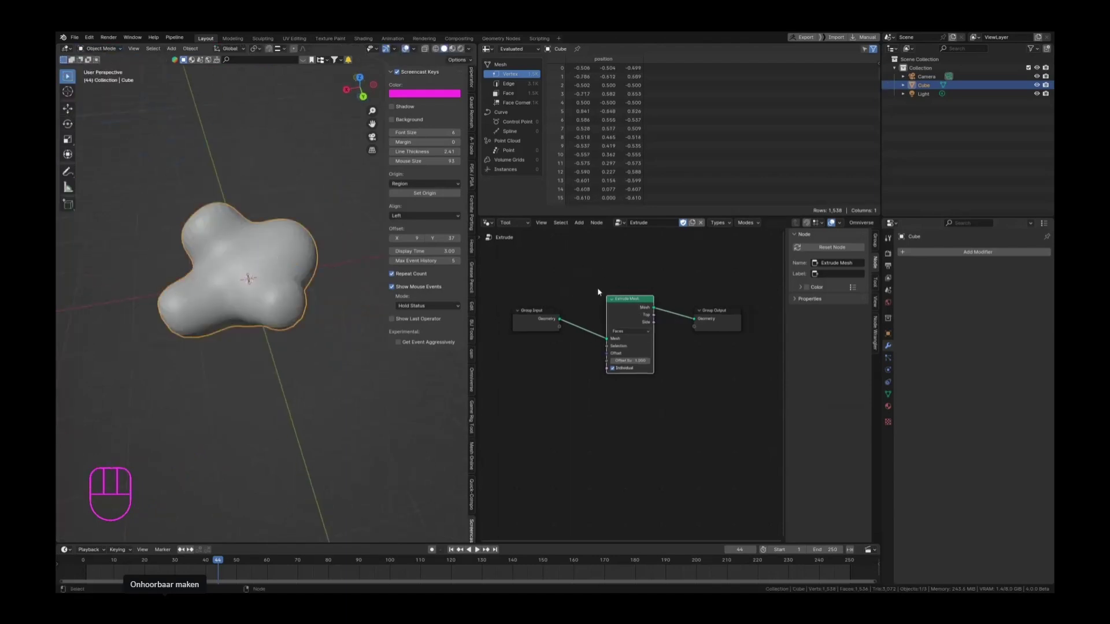
left_click(522, 225)
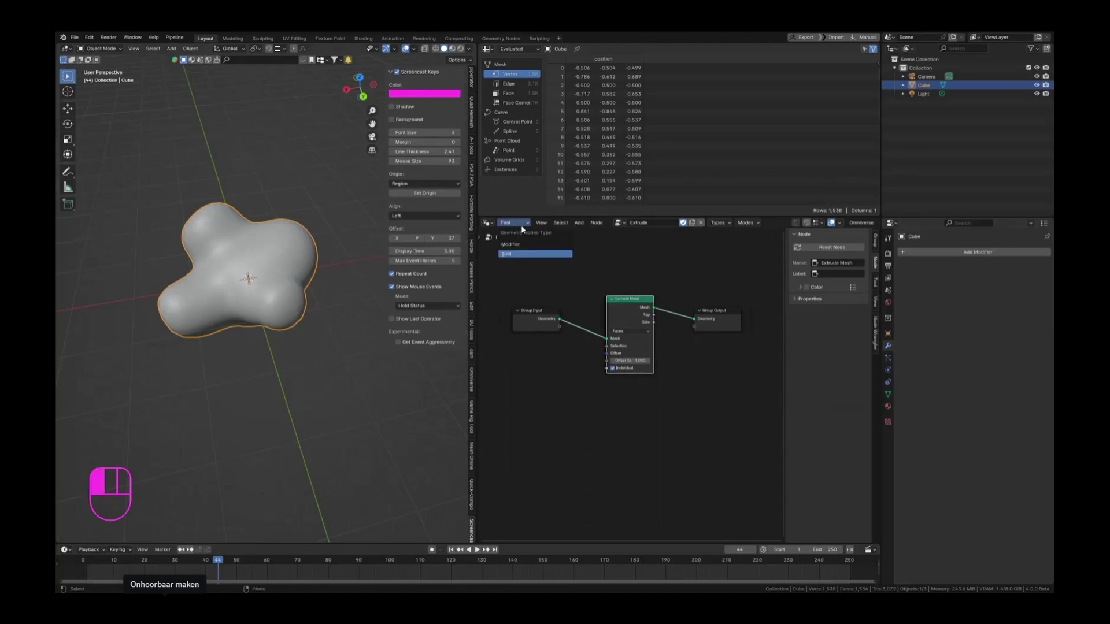
left_click(692, 224)
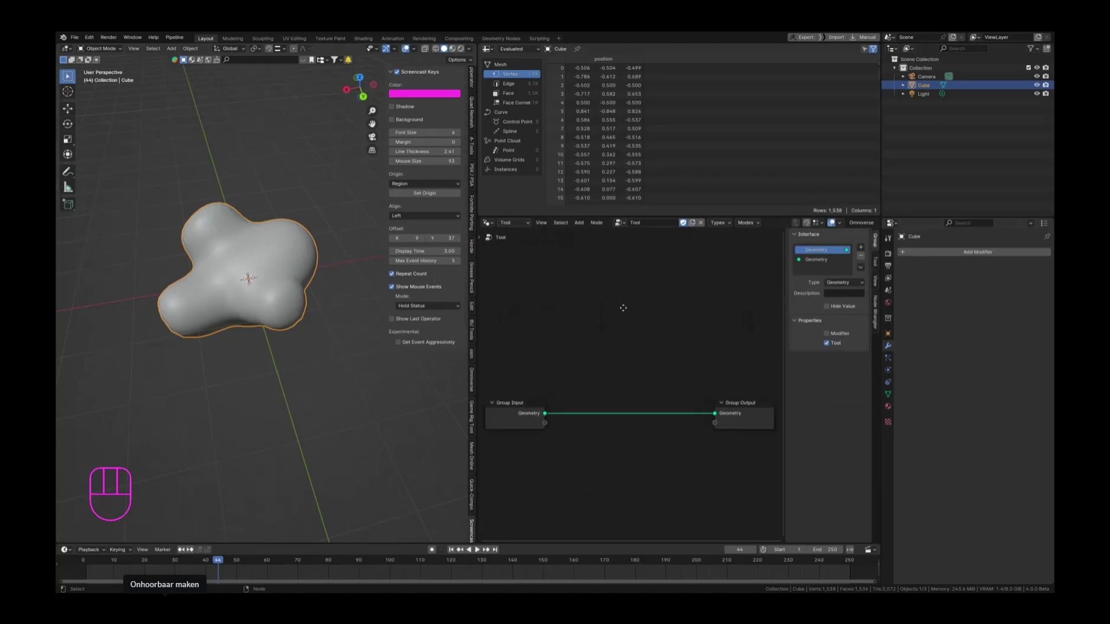
- Name the new tool node group Smoothen and set its Group Input and Group Output nodes apart with room between them
left_click_drag(751, 310, 681, 302)
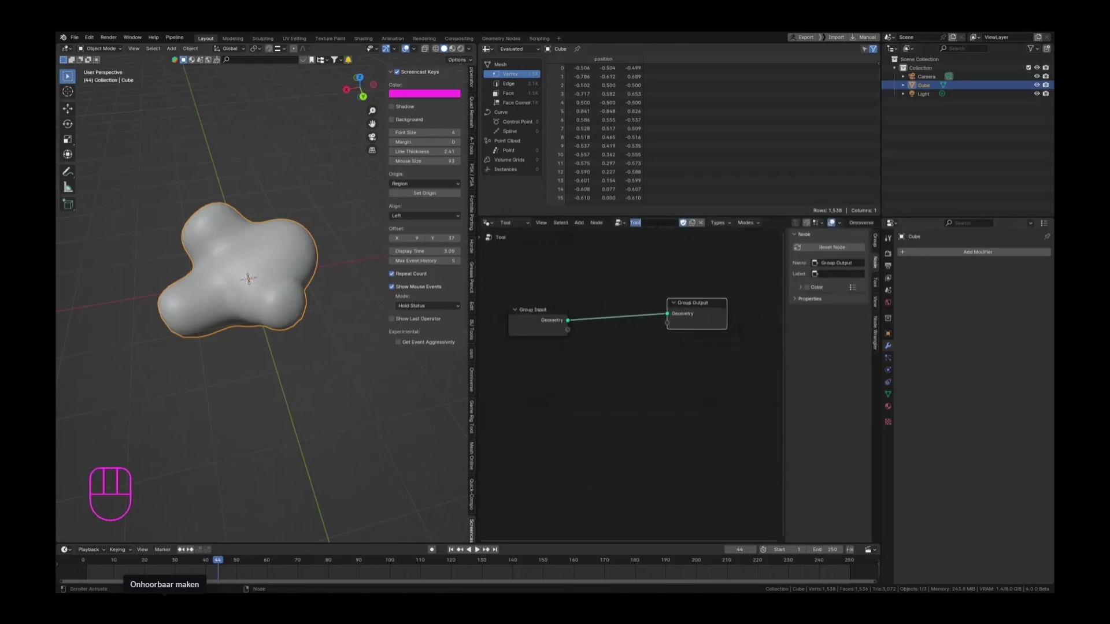
type("s")
left_click(652, 227)
left_click_drag(692, 311, 717, 323)
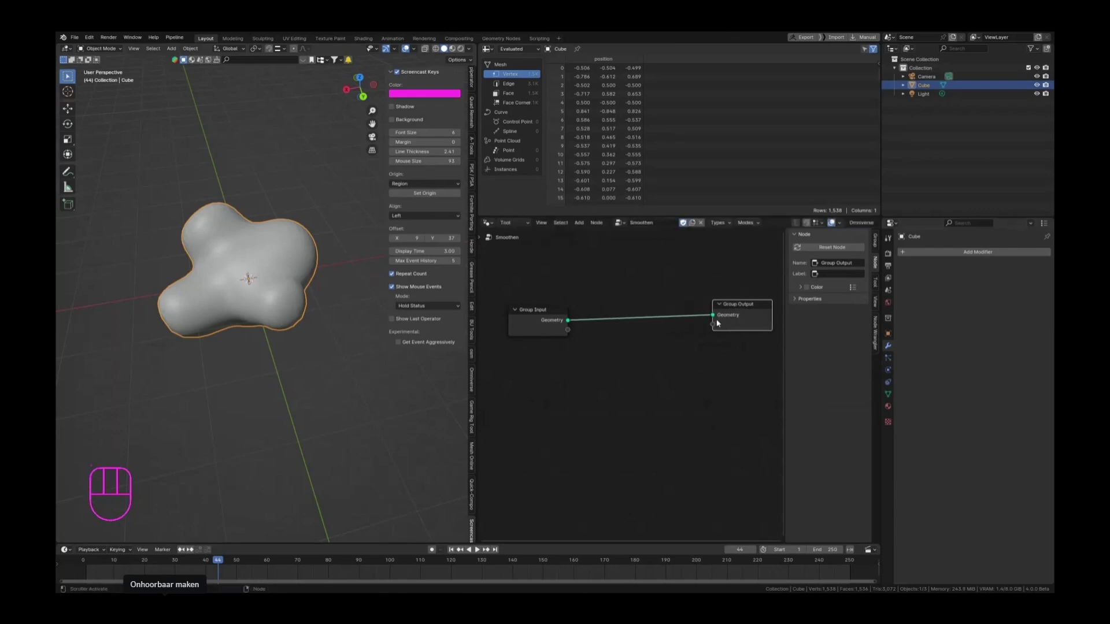
scroll(613, 327, "up", 1)
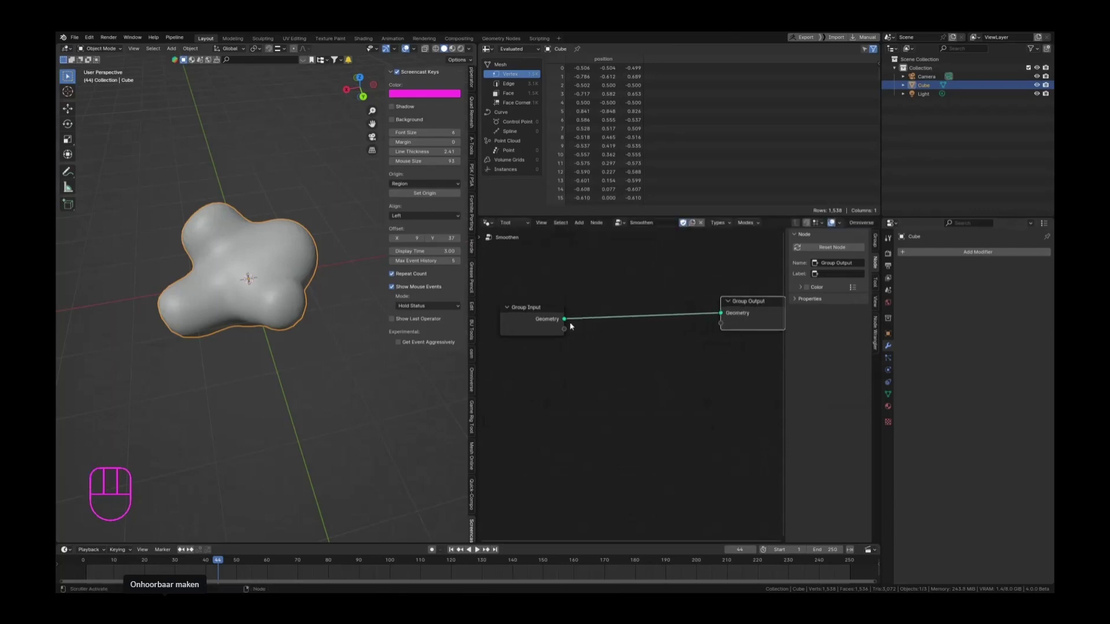
key("F3")
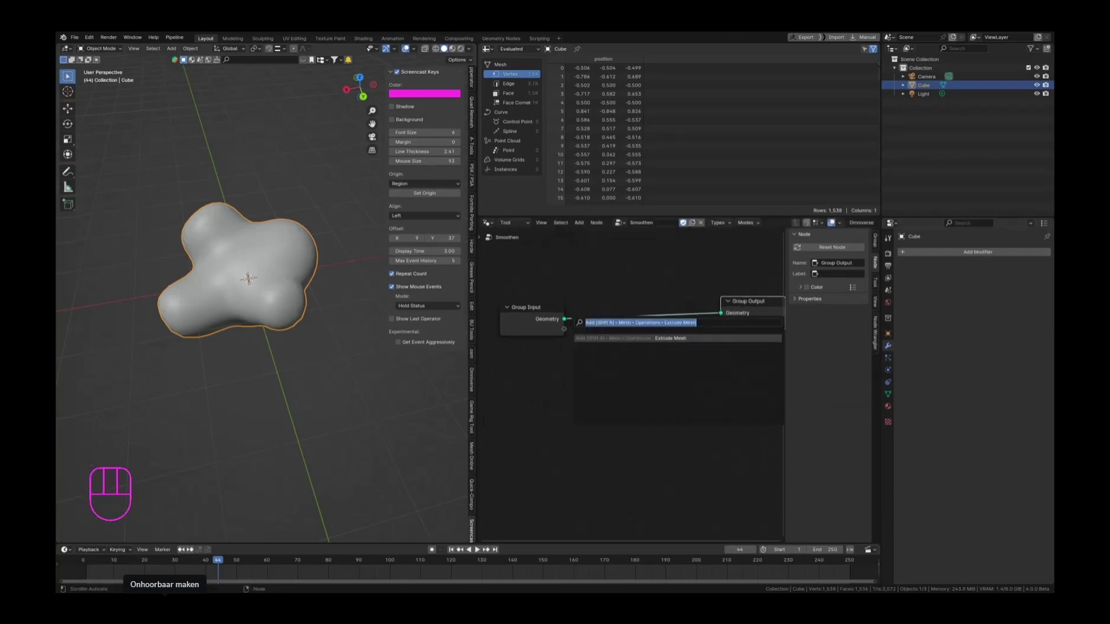
type("edge")
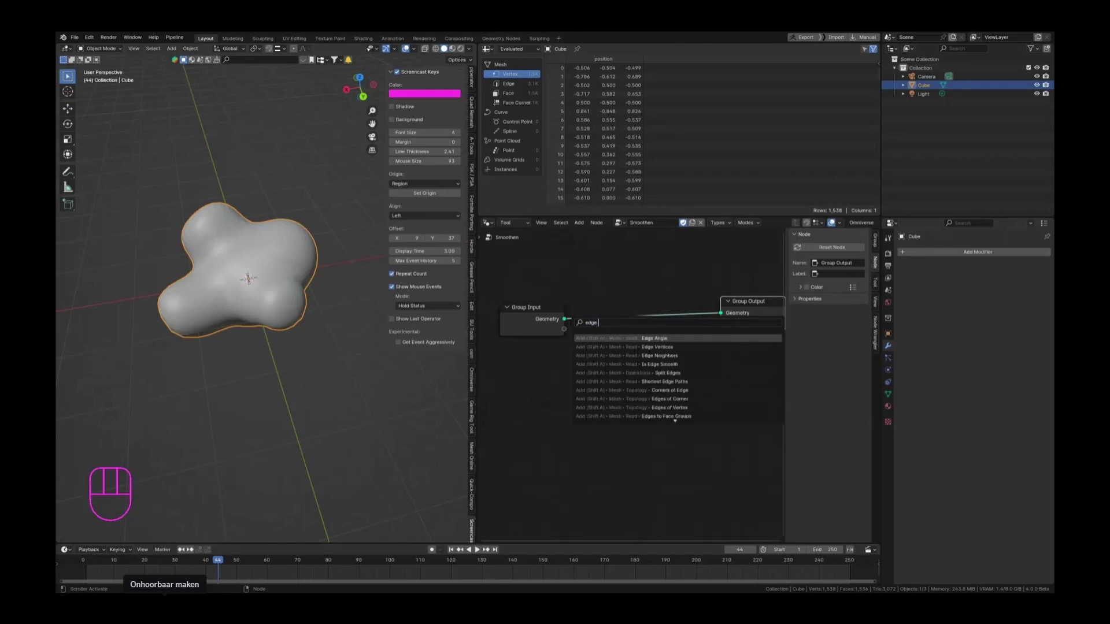
key("Down")
key("Down")
key("Down")
key("Down")
key("Down")
key("Down")
key("Down")
key("Down")
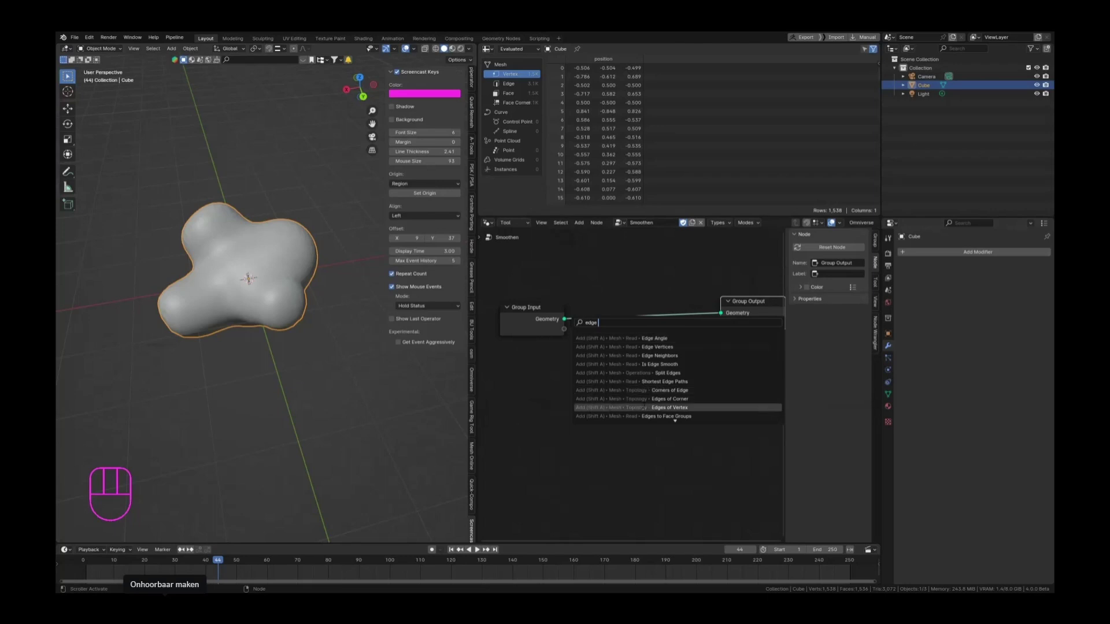
key("Return")
key("Escape")
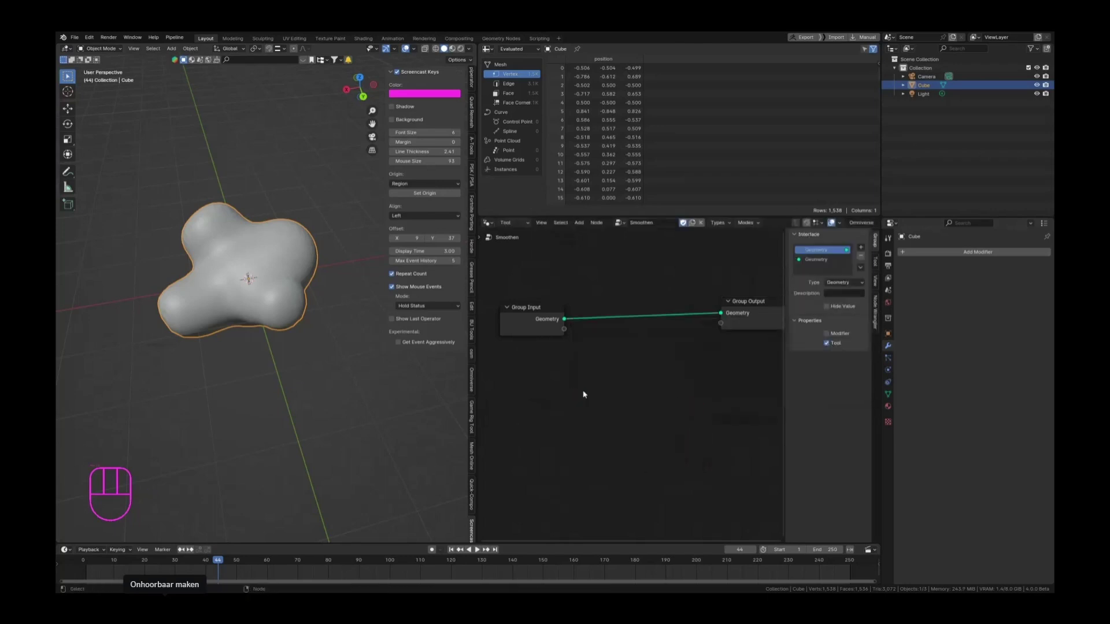
- Add an Edge Vertices node and place it directly below the Group Input node
key("F3")
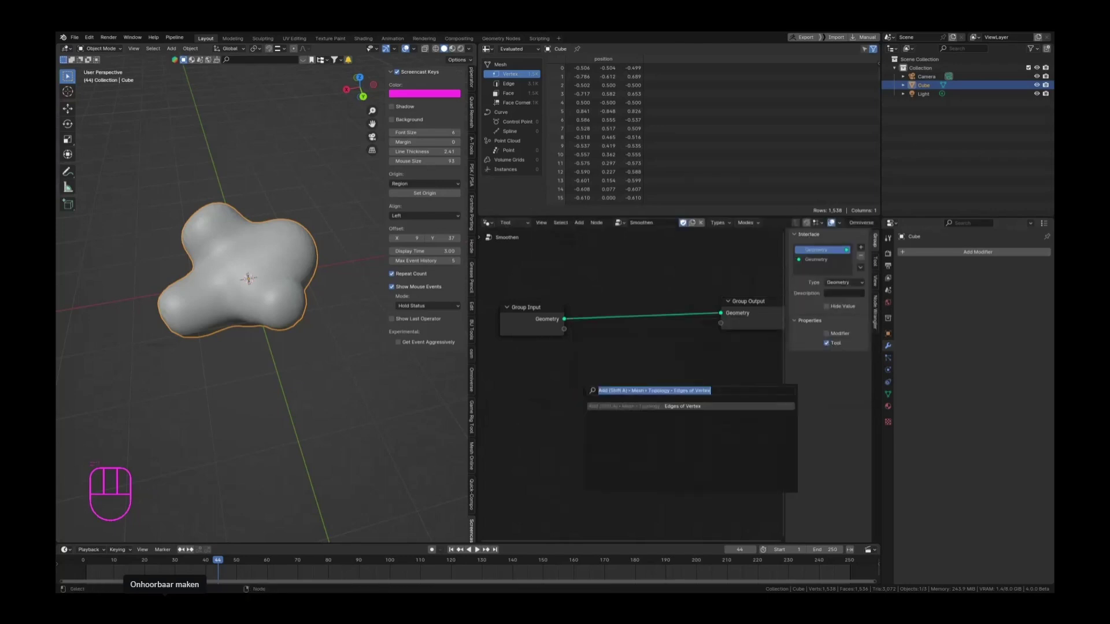
type("edge")
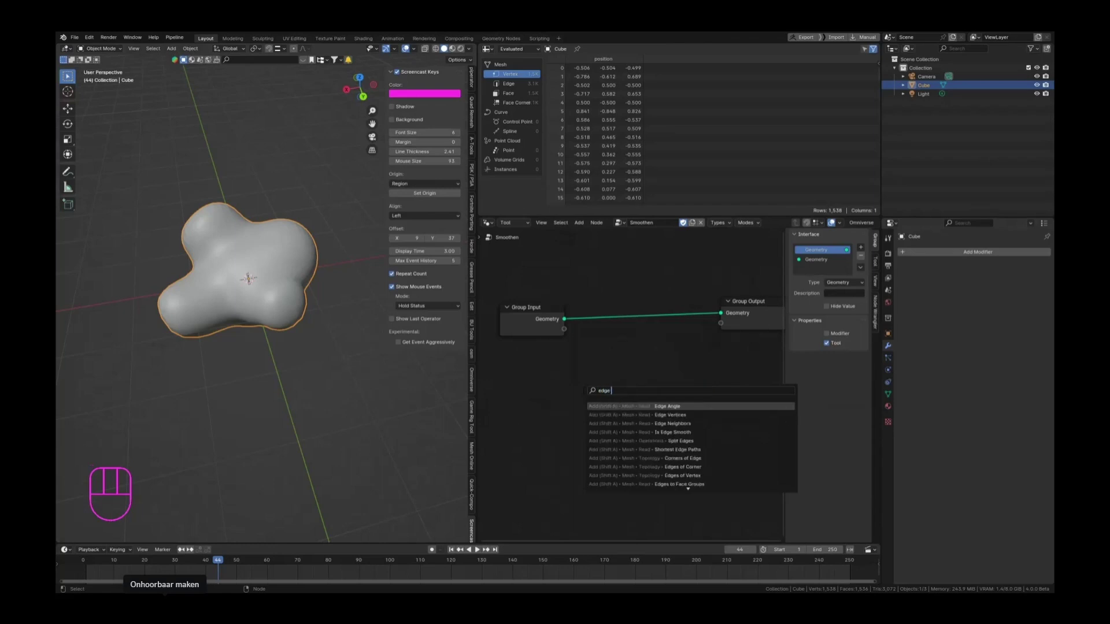
key("Down")
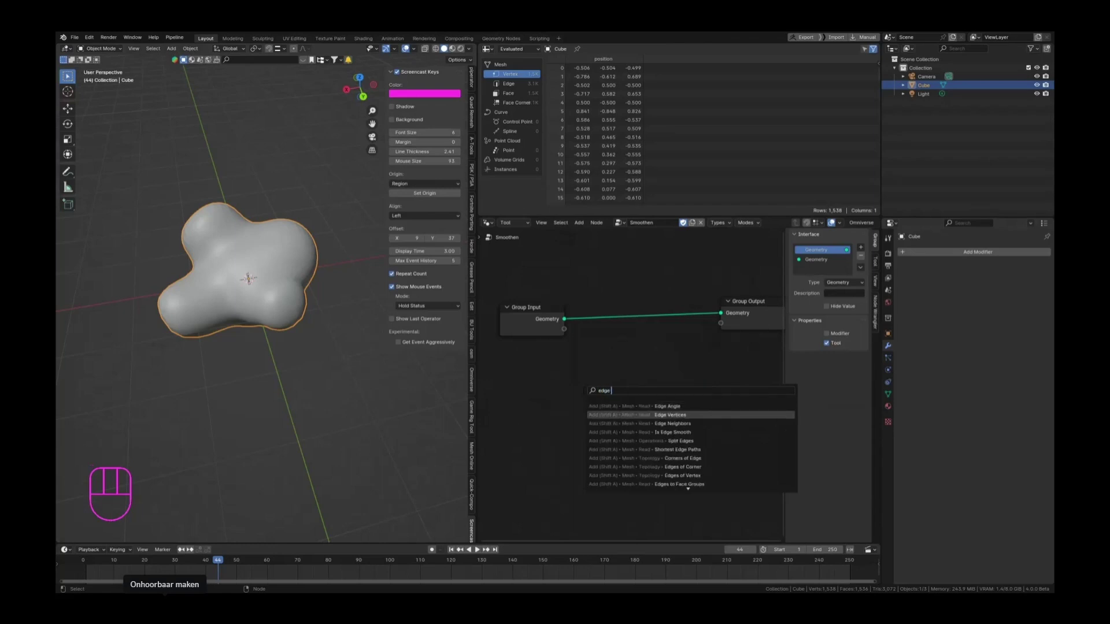
key("Return")
left_click(498, 352)
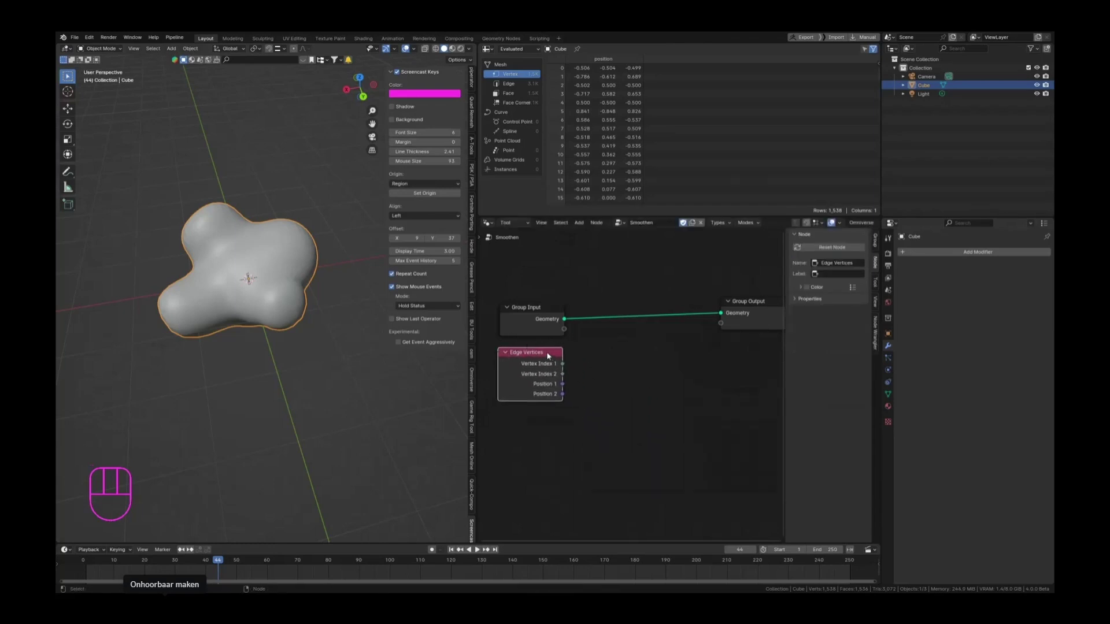
- Add a Distance vector math node fed by Position 1 and Position 2 of the Edge Vertices node
left_click_drag(546, 353, 592, 358)
scroll(571, 396, "up", 2)
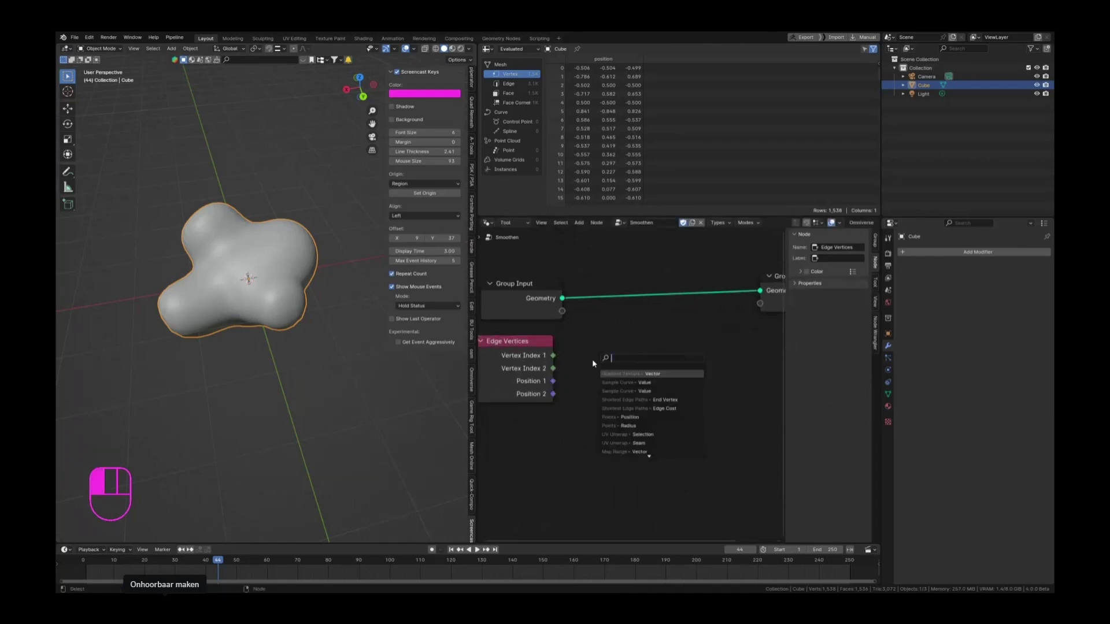
type("dista")
key("Return")
left_click(596, 346)
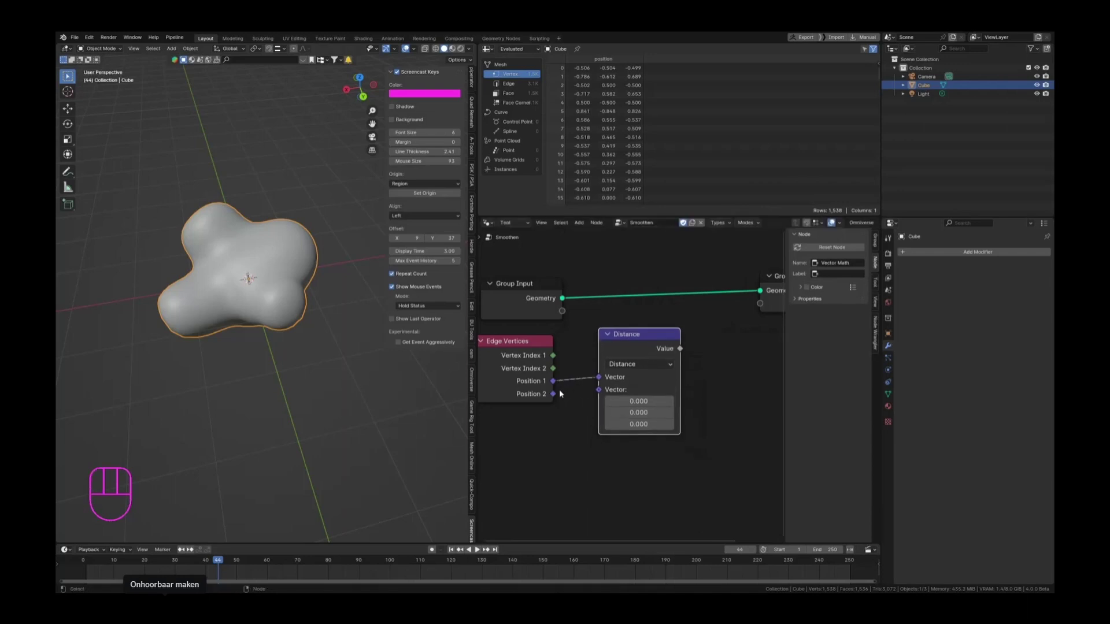
left_click_drag(554, 394, 599, 389)
- Add a math node after the Distance value and set it to Multiply by 0.5
middle_click_drag(678, 350, 601, 342)
left_click_drag(602, 342, 642, 342)
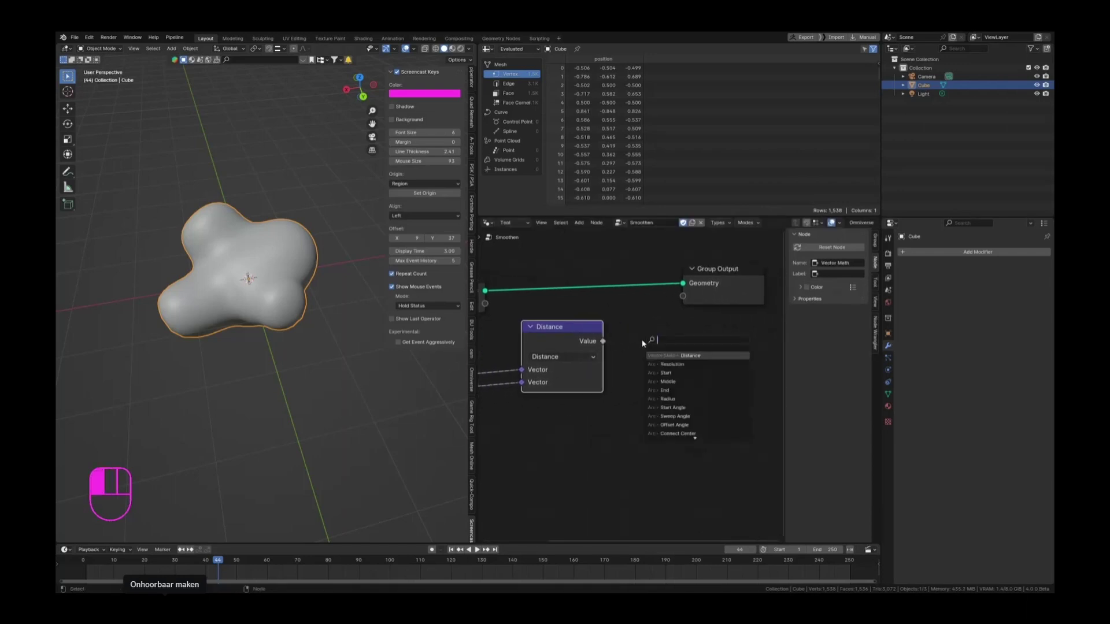
type("add")
key("Return")
left_click(676, 364)
left_click(362, 421)
left_click(686, 406)
key("Return")
- Spread the Group Input and Group Output nodes apart and line up the Edge Vertices, Distance and Multiply nodes below their link
scroll(705, 270, "down", 5)
middle_click_drag(672, 347, 639, 350)
left_click_drag(687, 283, 778, 280)
middle_click_drag(690, 322, 643, 319)
left_click_drag(618, 305, 619, 293)
middle_click_drag(624, 315, 677, 328)
scroll(678, 333, "up", 8)
left_click_drag(547, 300, 553, 309)
scroll(546, 320, "down", 2)
scroll(544, 325, "down", 2)
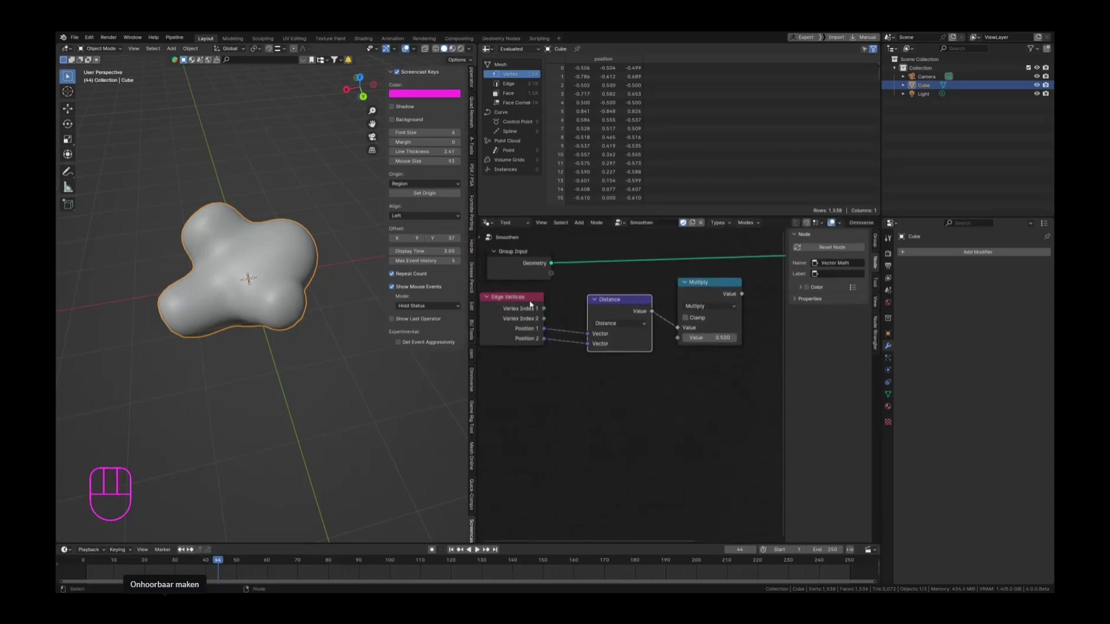
left_click(543, 310)
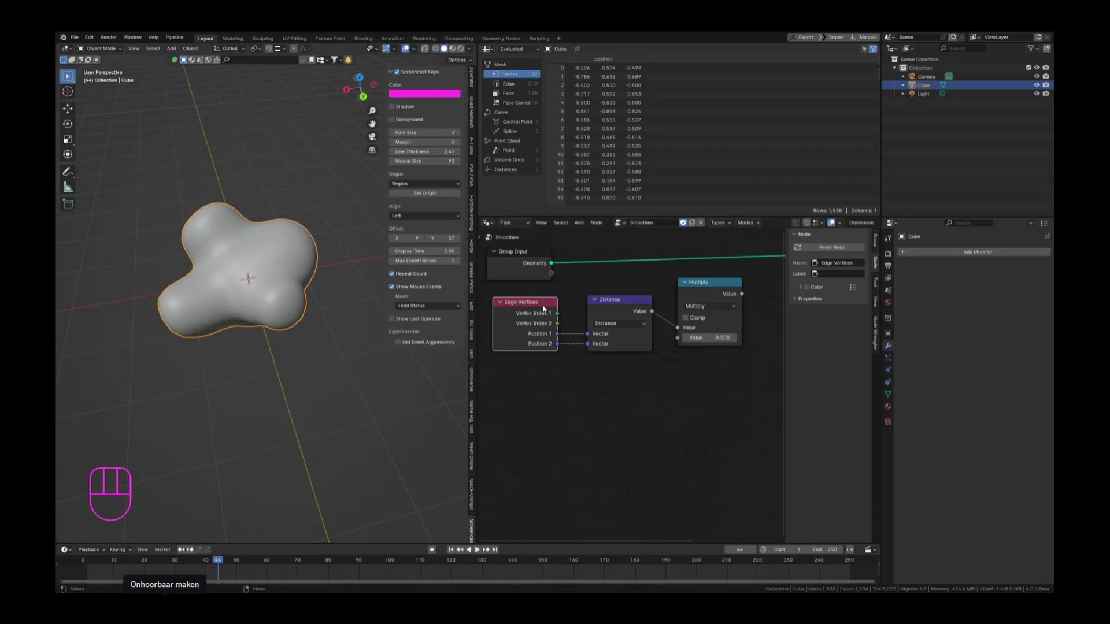
scroll(703, 296, "down", 3)
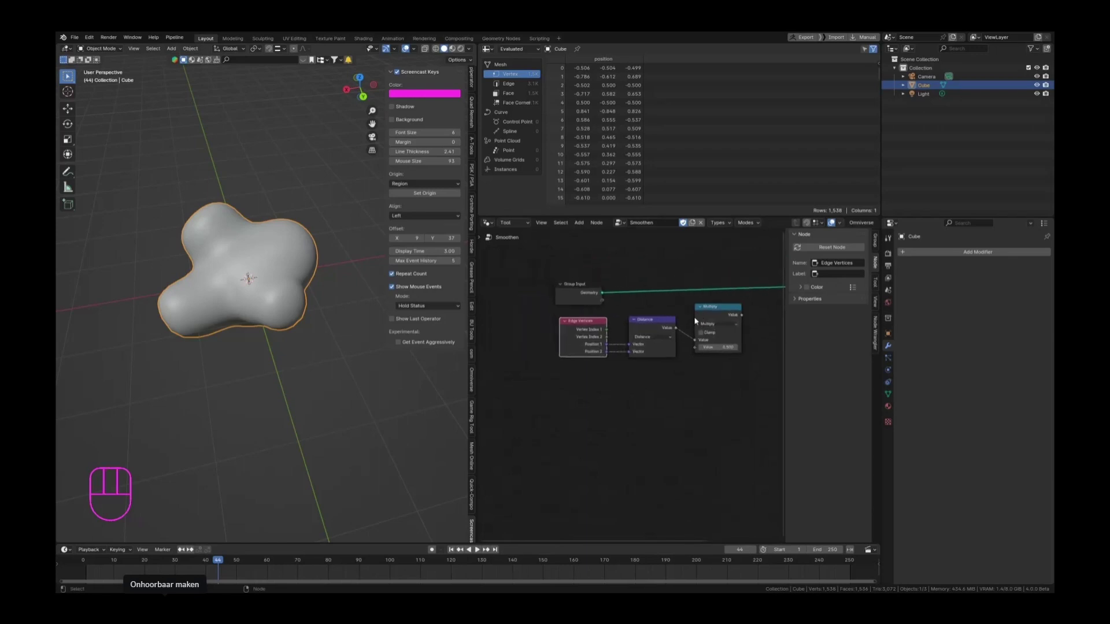
left_click_drag(567, 292, 511, 288)
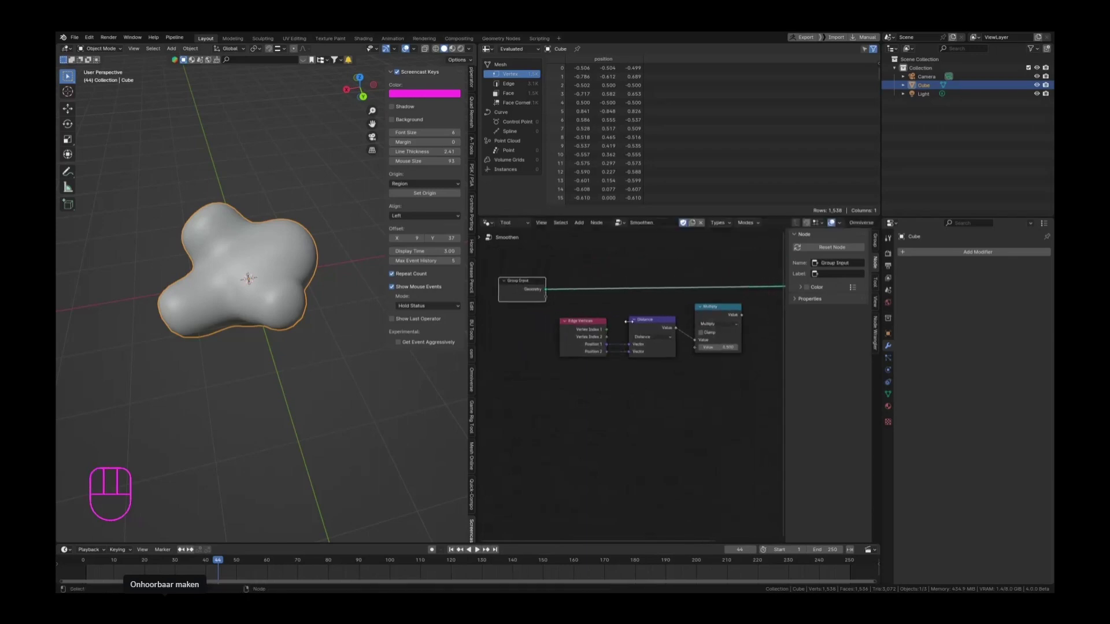
left_click_drag(596, 312, 742, 373)
middle_click_drag(616, 378, 602, 381)
left_click(605, 380)
middle_click_drag(696, 349, 659, 365)
left_click(659, 346)
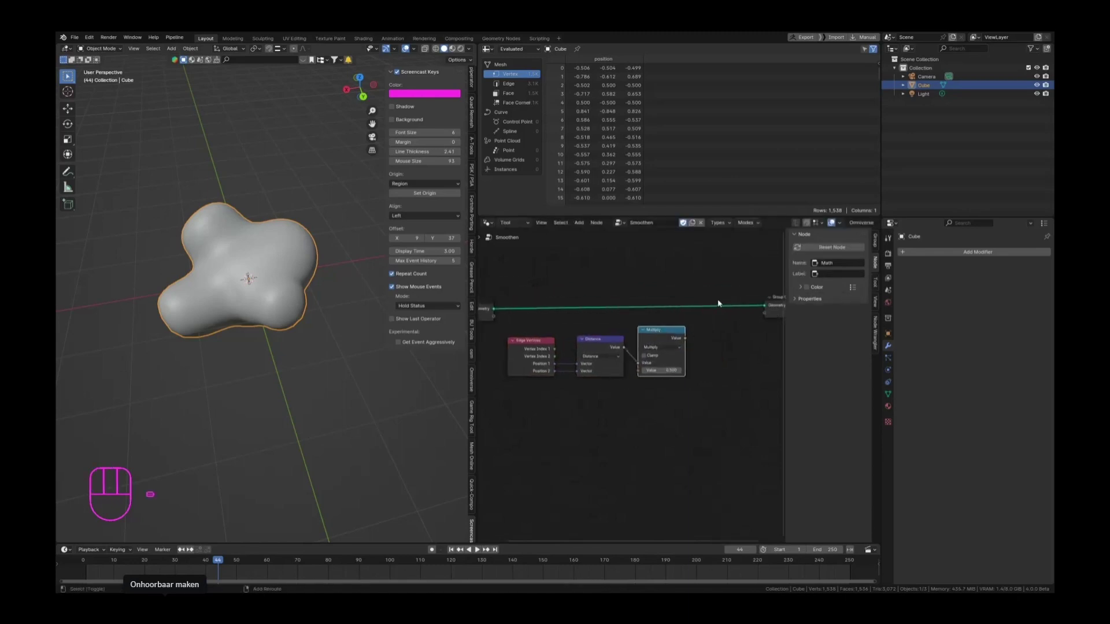
- Insert a Set Position node on the geometry link before Group Output and connect the Multiply value to its Offset
scroll(718, 304, "up", 1)
key("shift+a")
mouse_move(700, 299)
key("Escape")
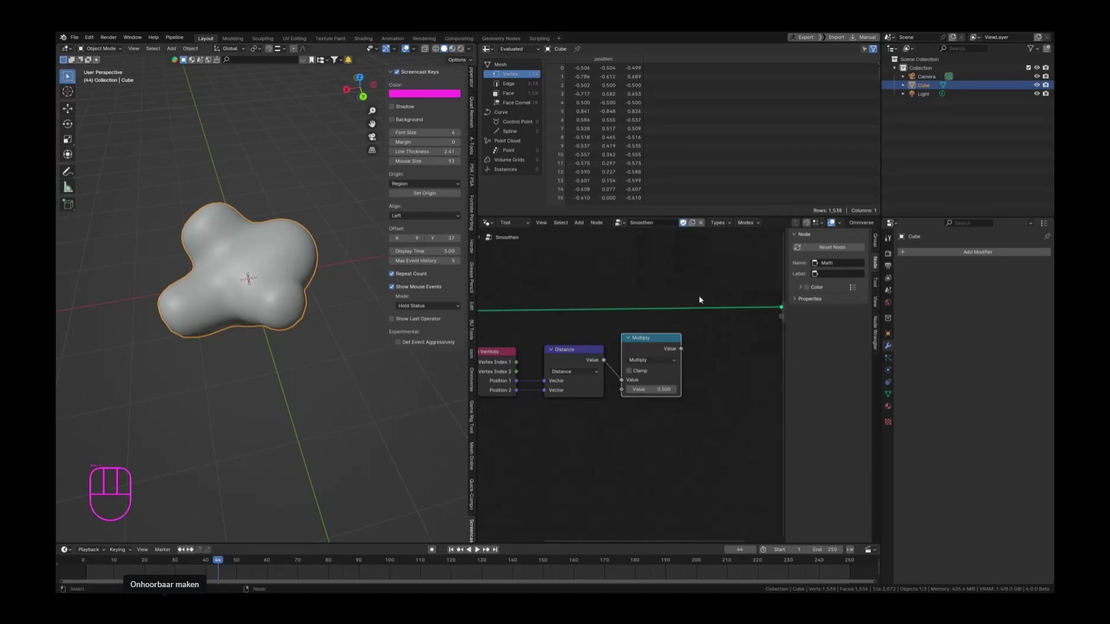
key("F3")
type("set pos")
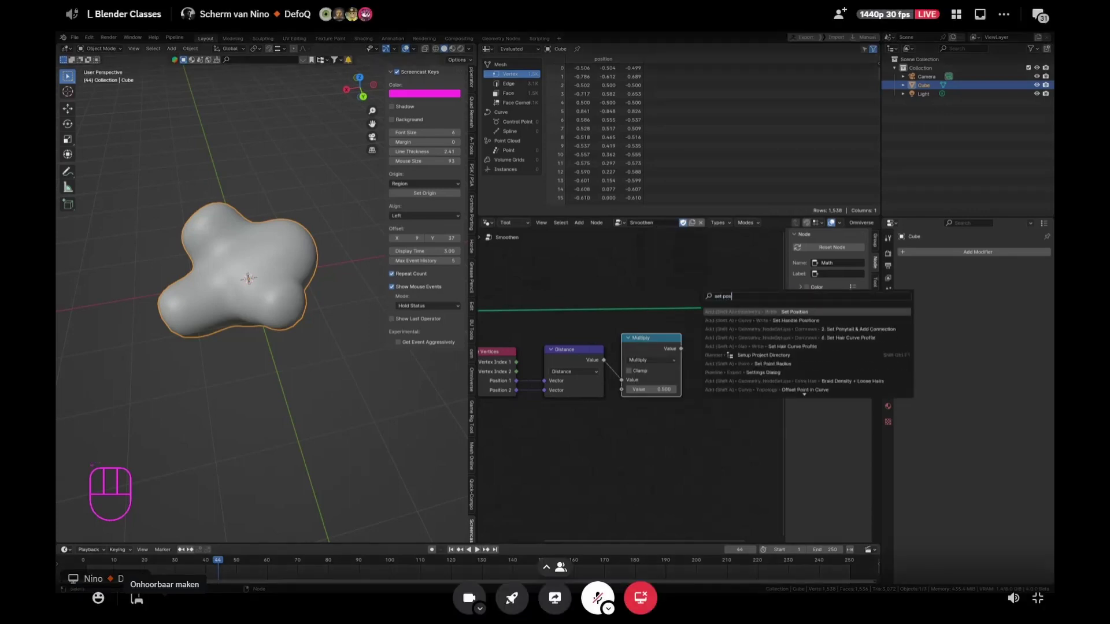
key("Return")
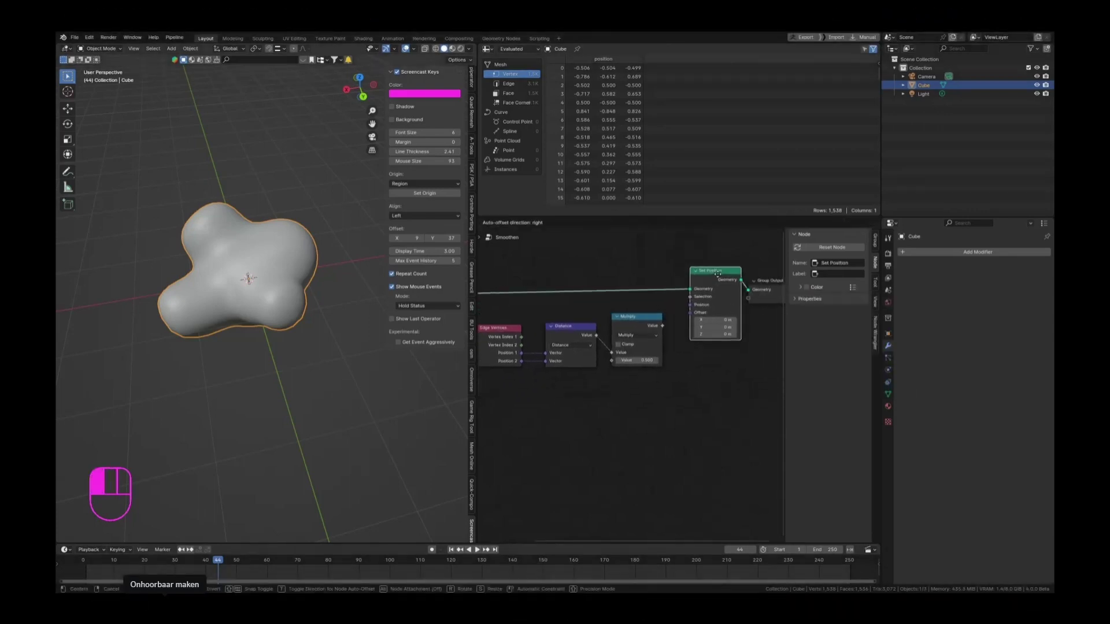
left_click(721, 277)
left_click(766, 280)
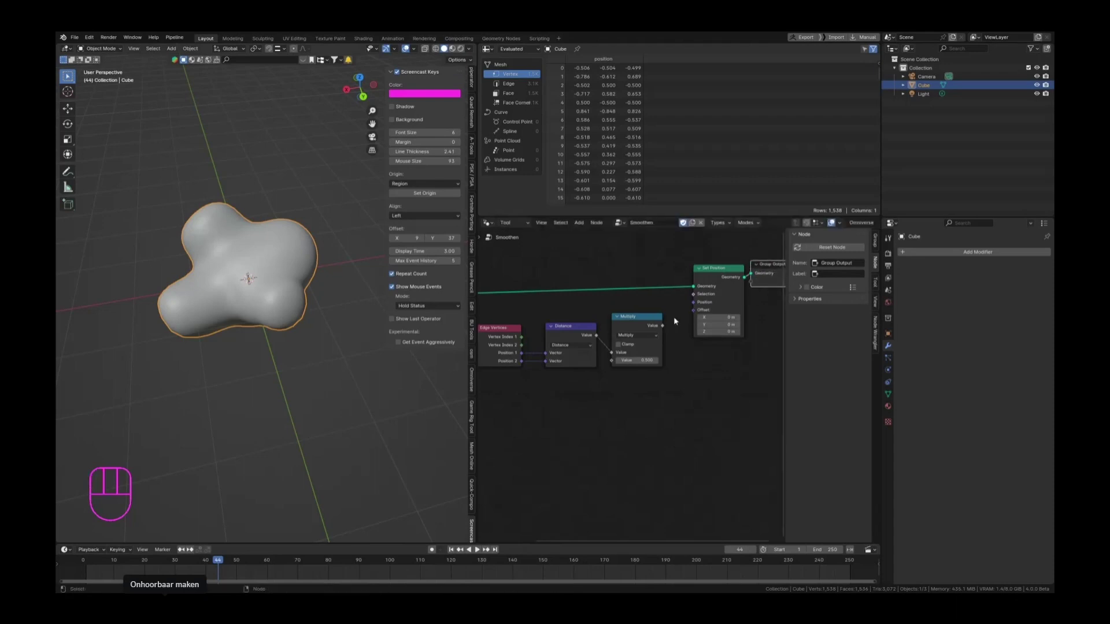
scroll(674, 317, "up", 2)
left_click_drag(660, 327, 698, 311)
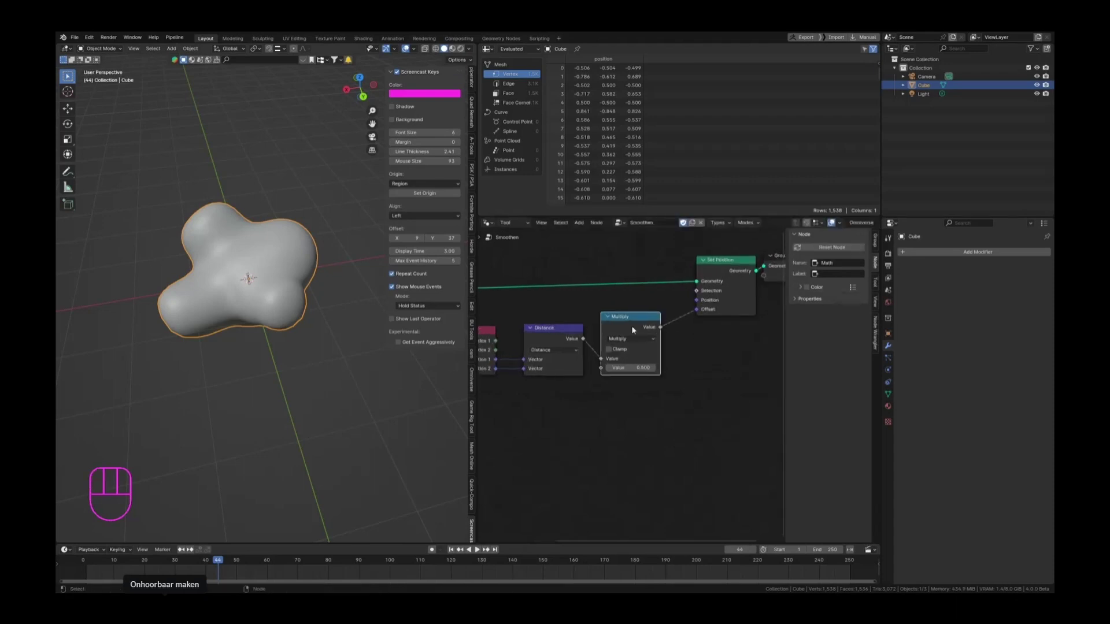
- Tidy the spacing of the Distance, Multiply, Set Position and Group Output nodes
scroll(625, 322, "up", 1)
middle_click_drag(612, 339, 698, 315)
scroll(629, 324, "up", 4)
scroll(579, 313, "down", 3)
scroll(691, 305, "up", 2)
left_click_drag(606, 303, 598, 303)
left_click_drag(688, 289, 679, 295)
middle_click_drag(667, 319, 656, 319)
scroll(655, 320, "down", 5)
scroll(664, 318, "up", 4)
middle_click_drag(773, 240, 676, 271)
scroll(722, 278, "down", 4)
left_click_drag(677, 271, 716, 274)
left_click(727, 267)
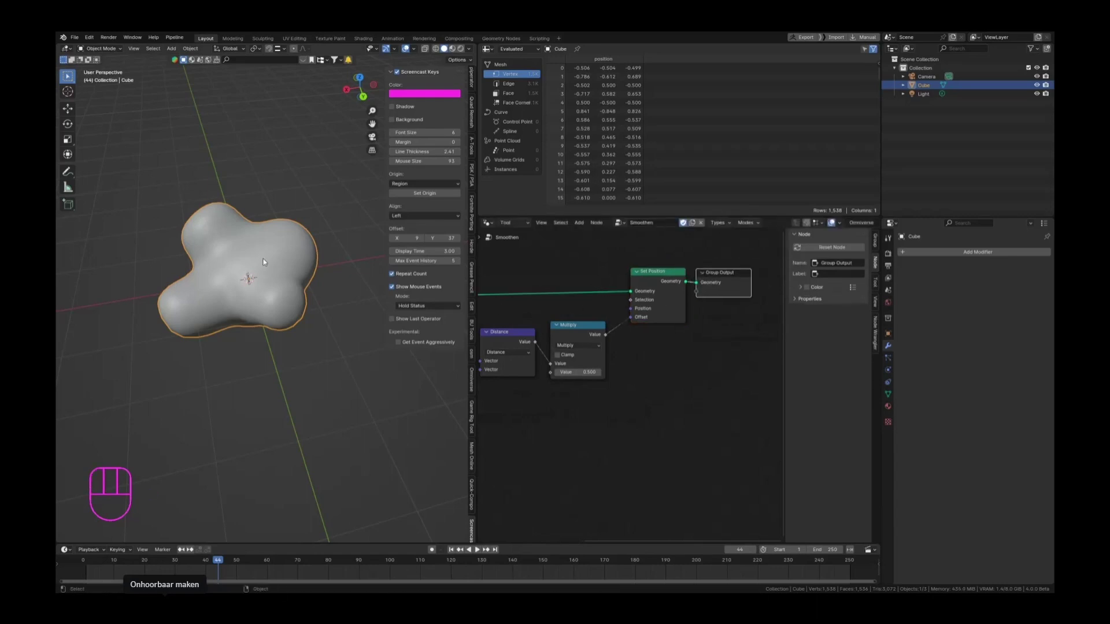
- Run the Smoothen tool three times on the sculpted mesh in Edit Mode and return to Object Mode
key("Tab")
left_click(301, 52)
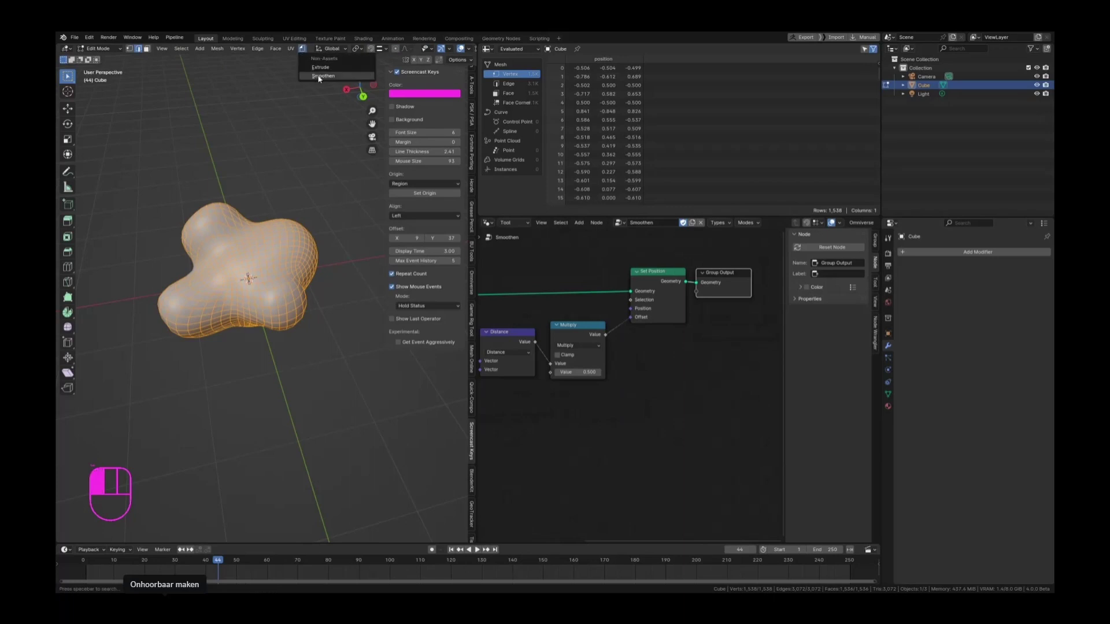
left_click(317, 76)
left_click(306, 50)
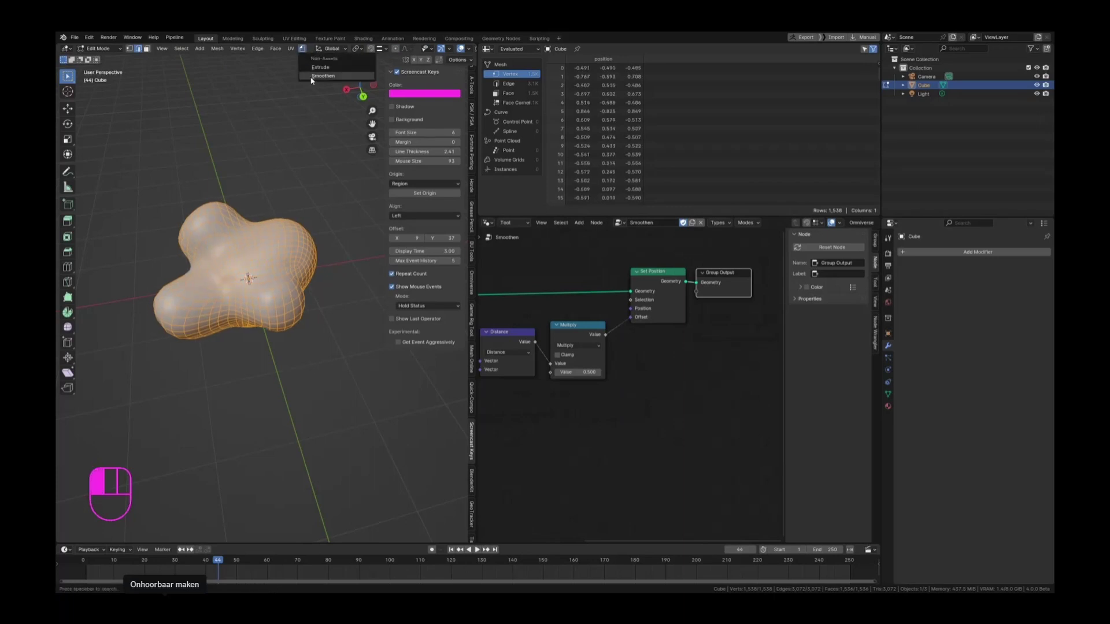
left_click(320, 76)
left_click(306, 51)
left_click_drag(307, 52, 318, 76)
key("Tab")
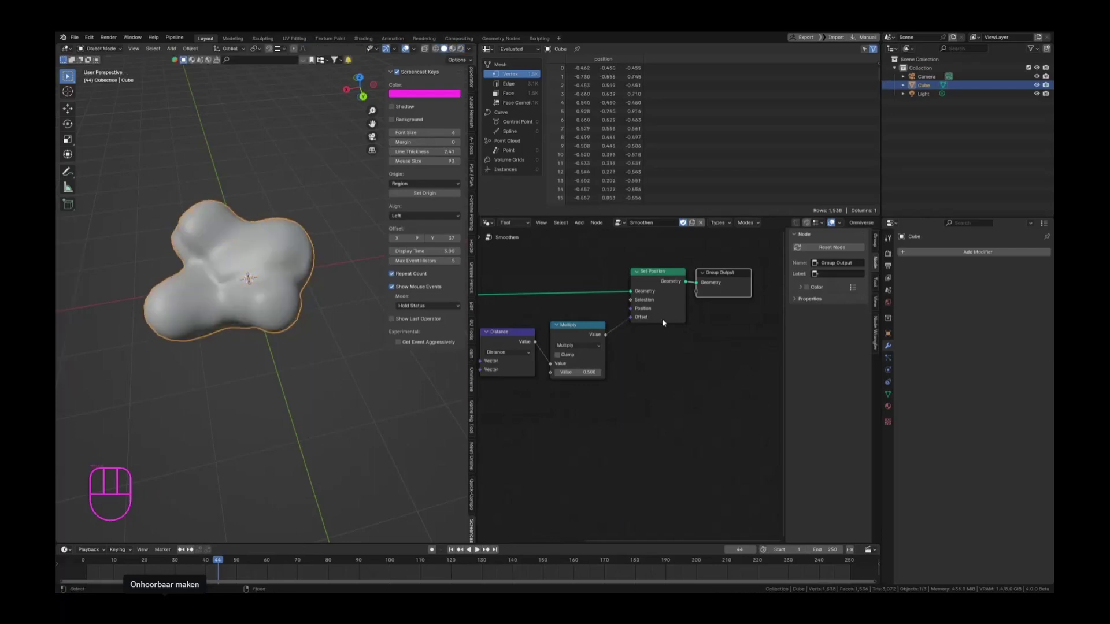
- Try the Multiply value on Set Position's Position input, run Smoothen in Edit Mode, undo the run and return to Object Mode
left_click_drag(632, 318, 630, 308)
key("Tab")
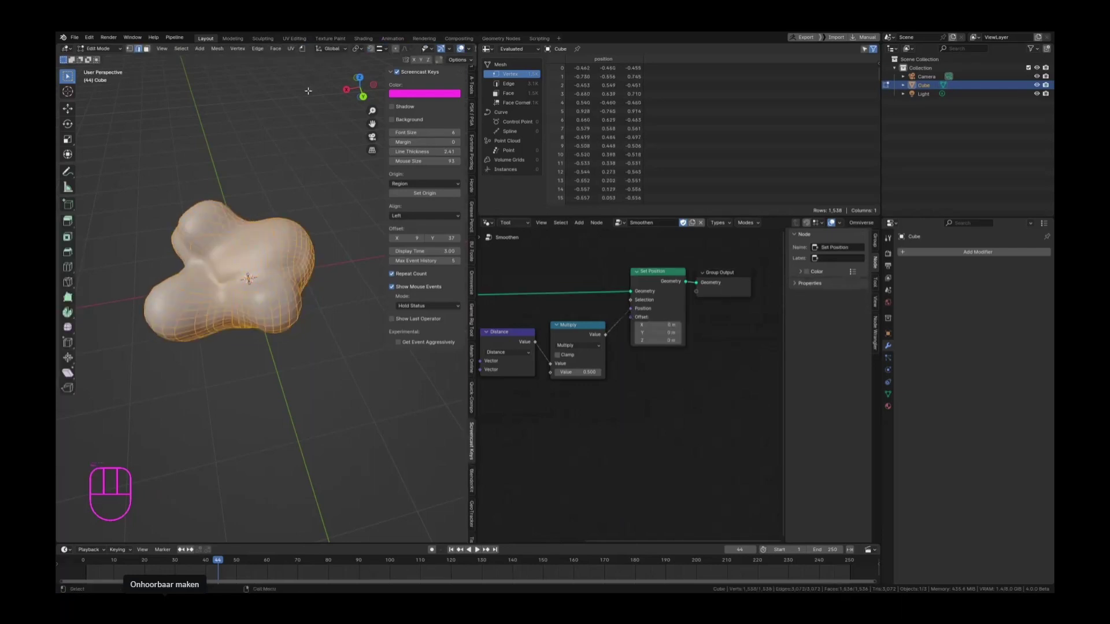
left_click_drag(307, 52, 318, 77)
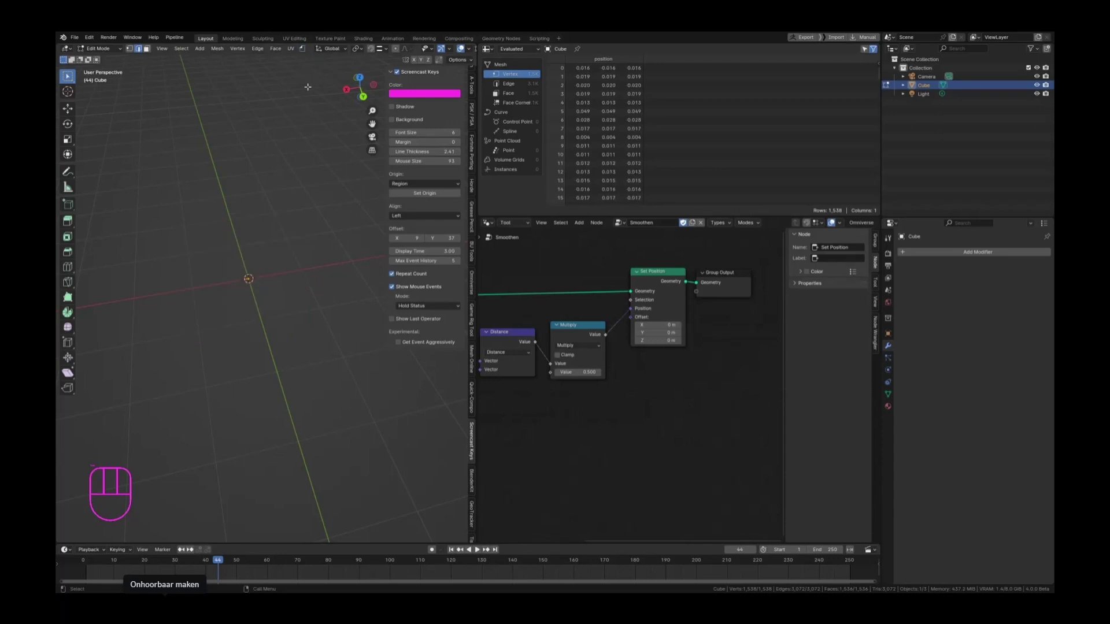
key("ctrl+z")
key("Tab")
- Remove the Edge Vertices, Distance, Multiply and Set Position nodes, keeping Group Input linked to Group Output
scroll(637, 368, "down", 2)
middle_click_drag(499, 344, 641, 333)
scroll(632, 387, "up", 2)
left_click(578, 346)
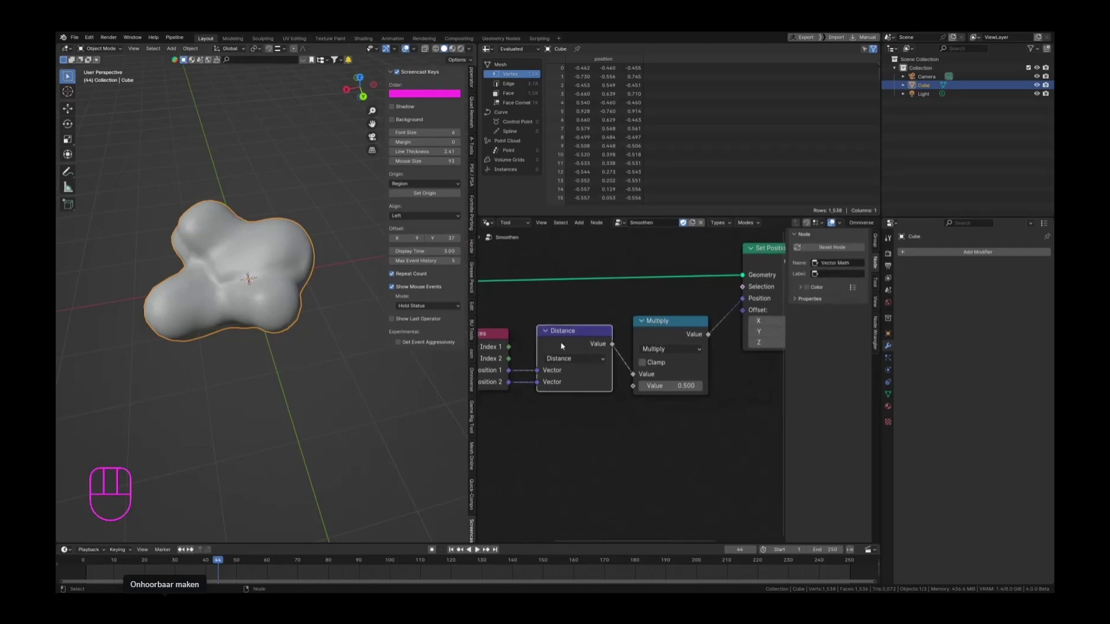
scroll(569, 347, "down", 3)
middle_click_drag(691, 370, 612, 389)
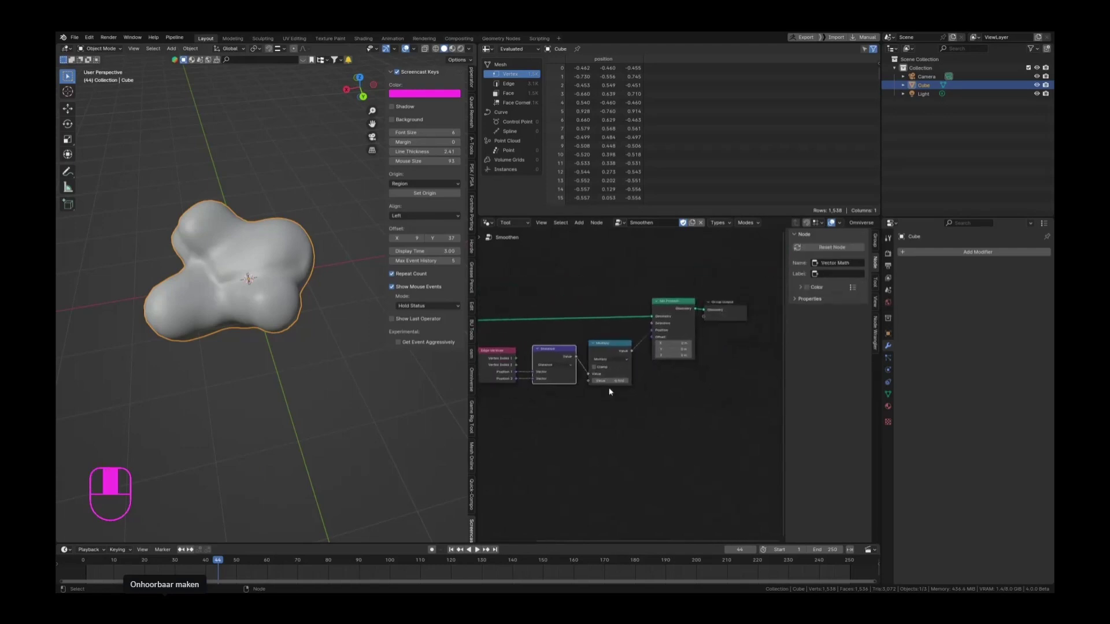
scroll(612, 390, "down", 2)
left_click_drag(632, 436, 500, 358)
middle_click_drag(635, 331, 698, 335)
key("x")
left_click(732, 318)
key("ctrl+x")
- Move the Group Input and Group Output nodes closer together and align them on one level
left_click_drag(526, 331, 669, 317)
middle_click_drag(780, 314, 633, 312)
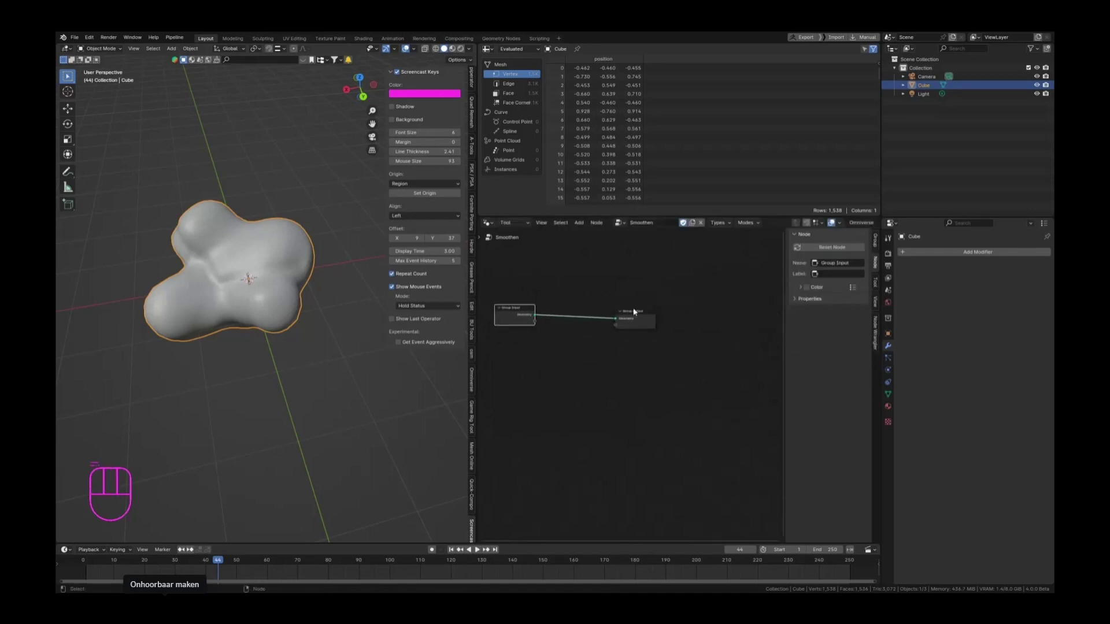
left_click_drag(633, 311, 614, 302)
middle_click_drag(532, 330, 609, 325)
left_click_drag(590, 306, 587, 299)
scroll(518, 280, "up", 2)
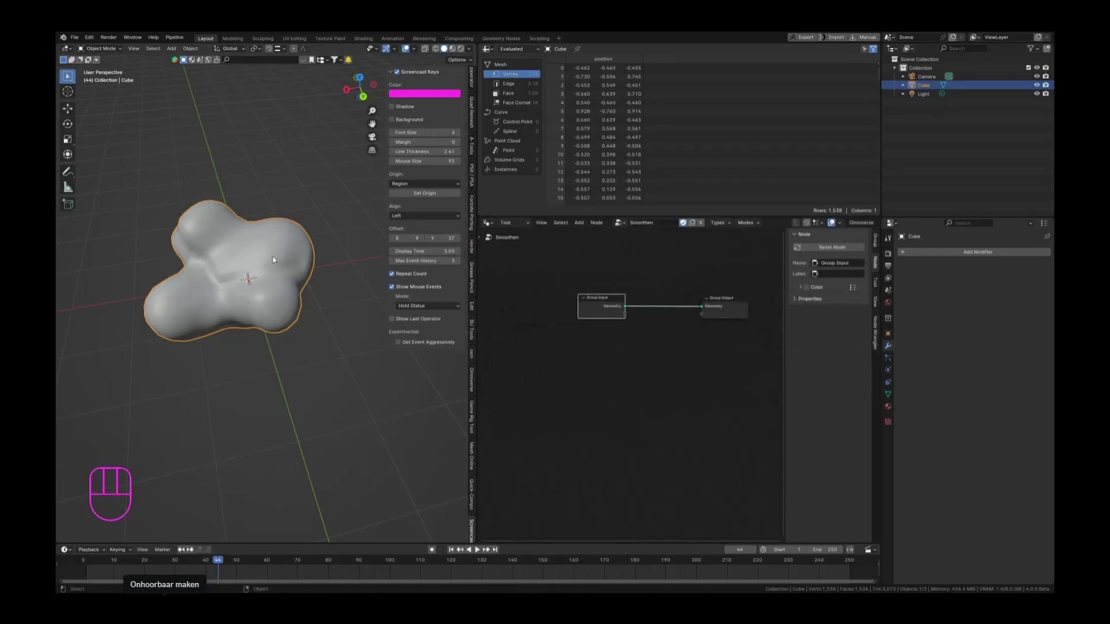
- Delete the sculpted mesh from the scene
key("Delete")
middle_click_drag(276, 250, 223, 255)
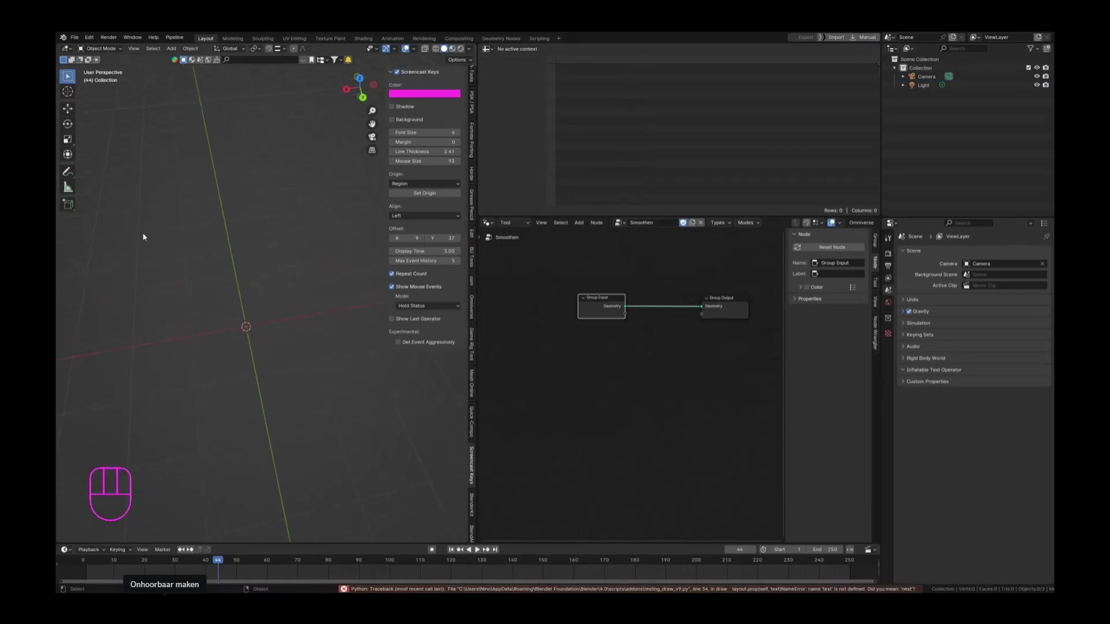
- Add a Bezier curve to the scene
key("shift+a")
mouse_move(198, 281)
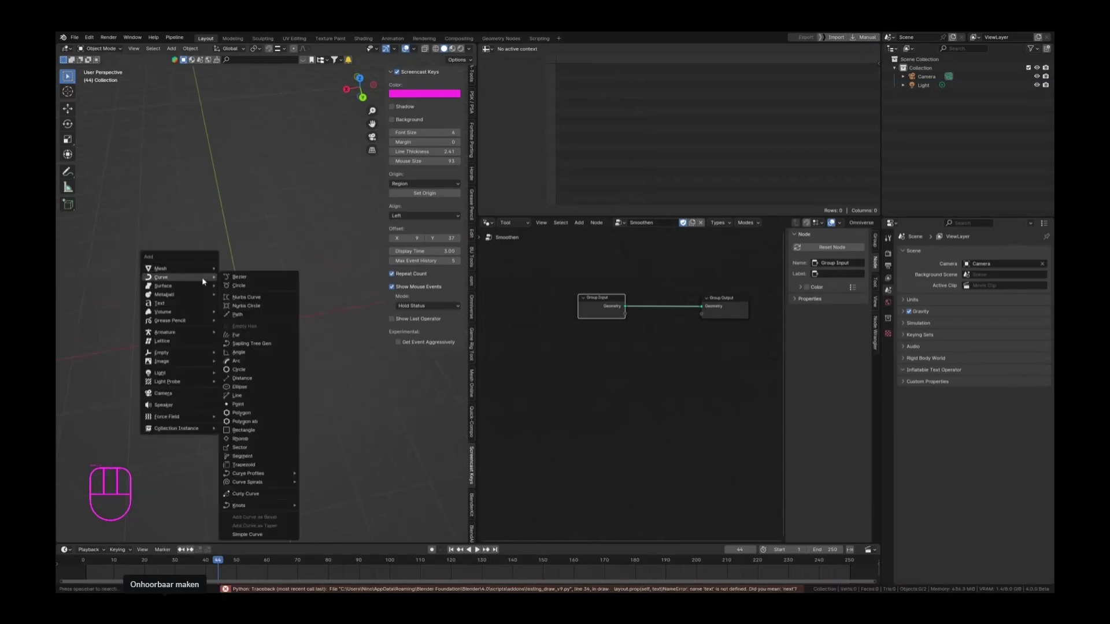
left_click(246, 279)
middle_click_drag(238, 342, 267, 328)
scroll(267, 328, "down", 1)
scroll(693, 316, "down", 1)
- Move the Group Output node farther from Group Input to make room for nodes in between
middle_click_drag(693, 315, 657, 297)
left_click(629, 262)
scroll(653, 281, "up", 1)
left_click_drag(697, 283, 736, 282)
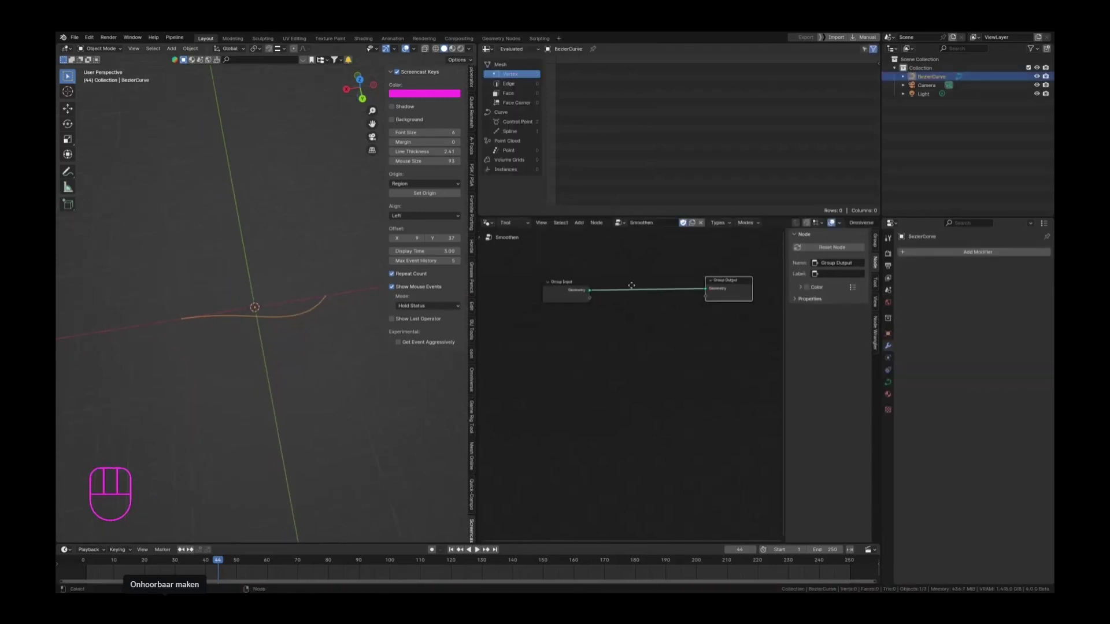
middle_click_drag(617, 294, 590, 311)
scroll(609, 353, "up", 4)
scroll(590, 310, "down", 1)
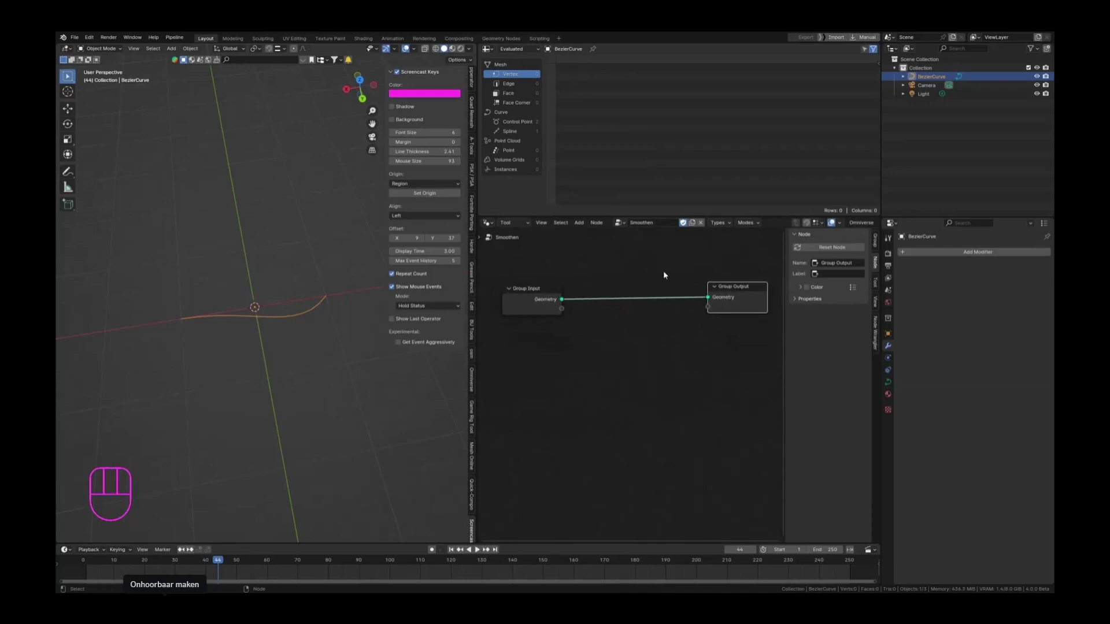
key("shift+a")
mouse_move(636, 233)
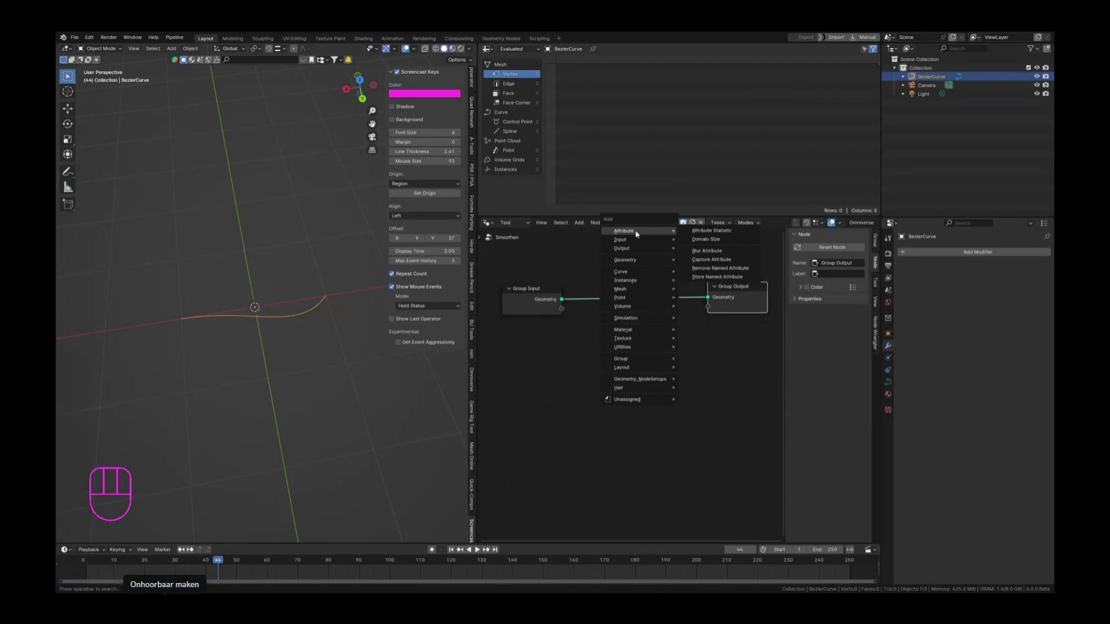
key("Escape")
key("shift+a")
mouse_move(604, 288)
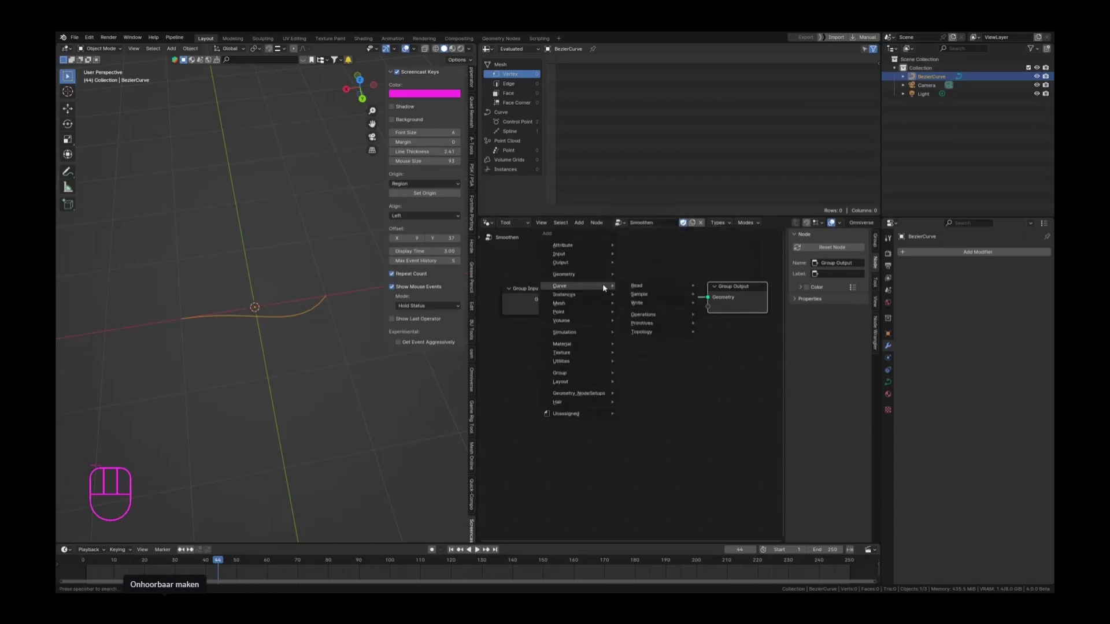
key("Escape")
- Insert a Curve to Mesh node on the link between Group Input and Group Output
key("F3")
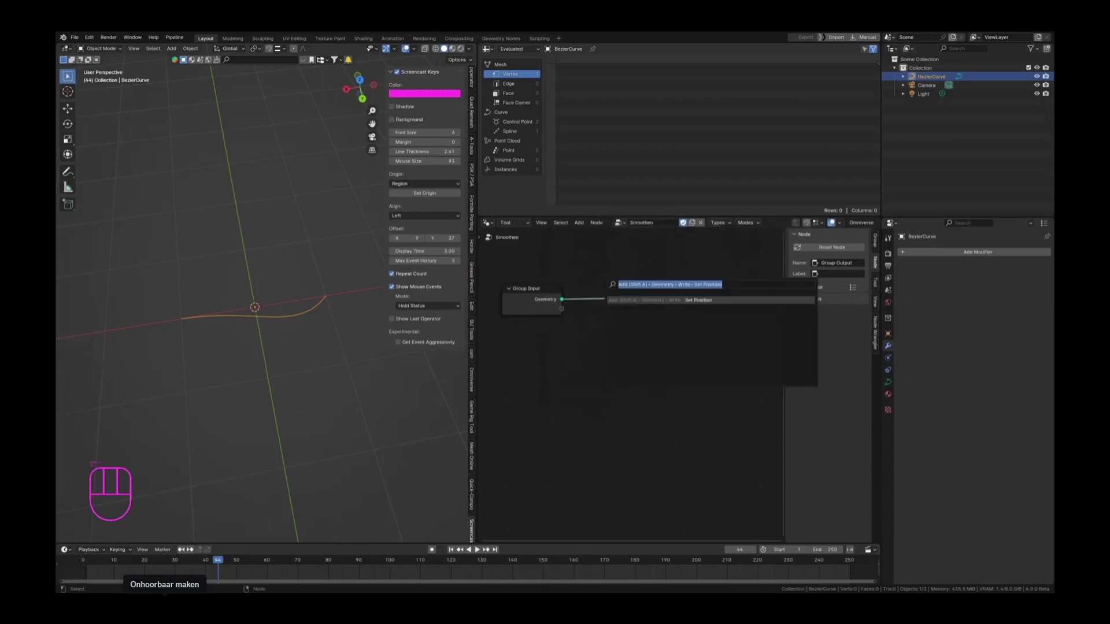
type("curve to mesh")
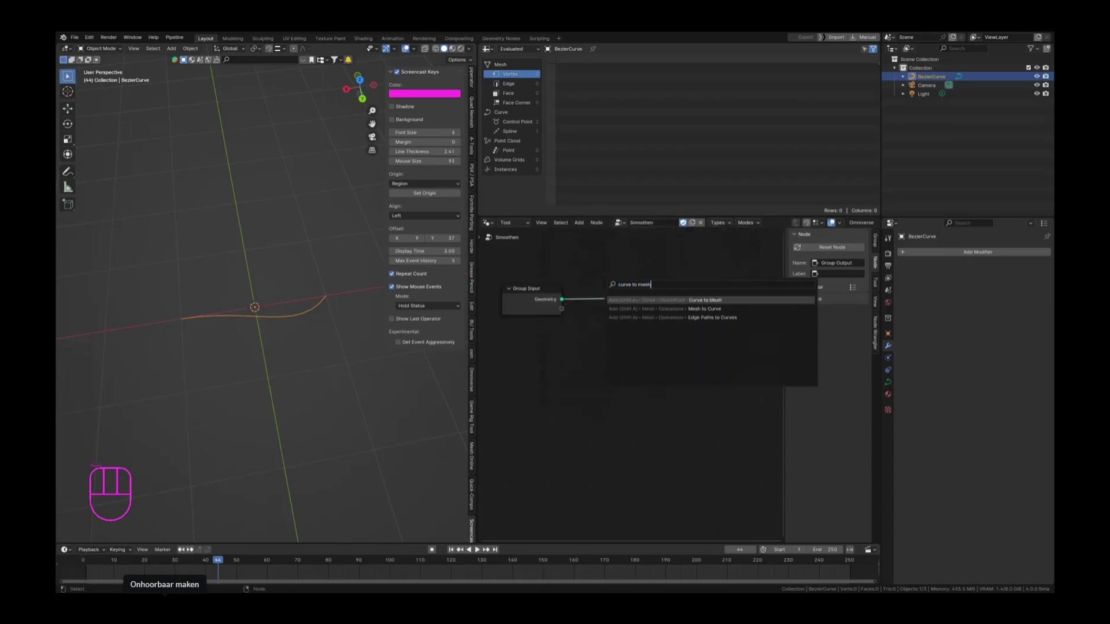
key("Return")
left_click(613, 282)
middle_click_drag(614, 317, 712, 289)
- Connect a new Curve Circle node to Curve to Mesh's Profile Curve input and set its resolution to 6
left_click_drag(713, 288, 673, 318)
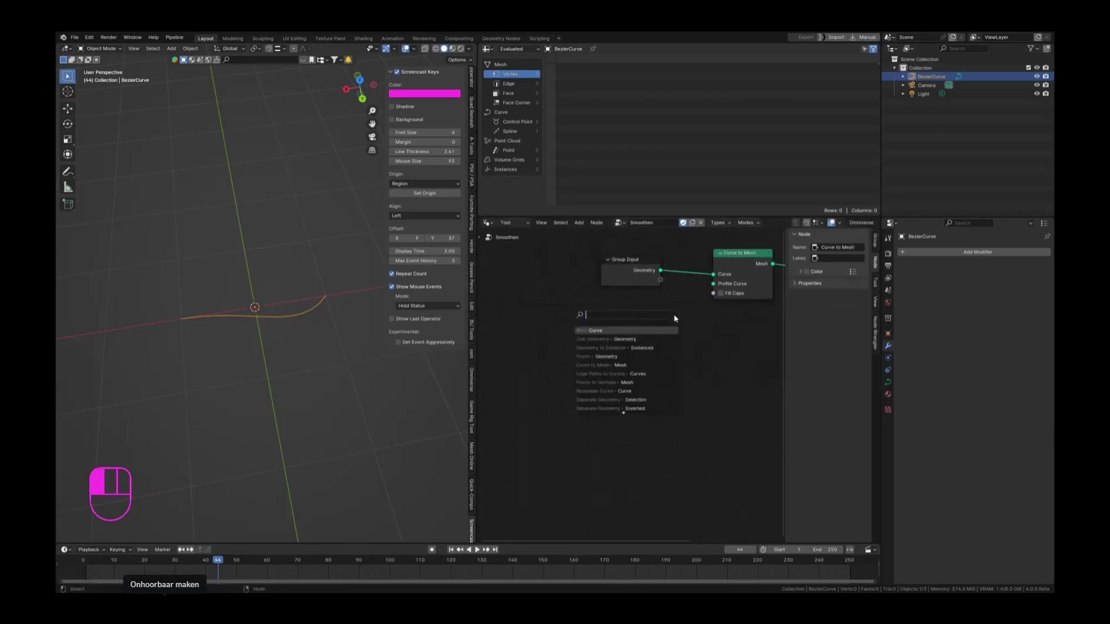
type("curve ci")
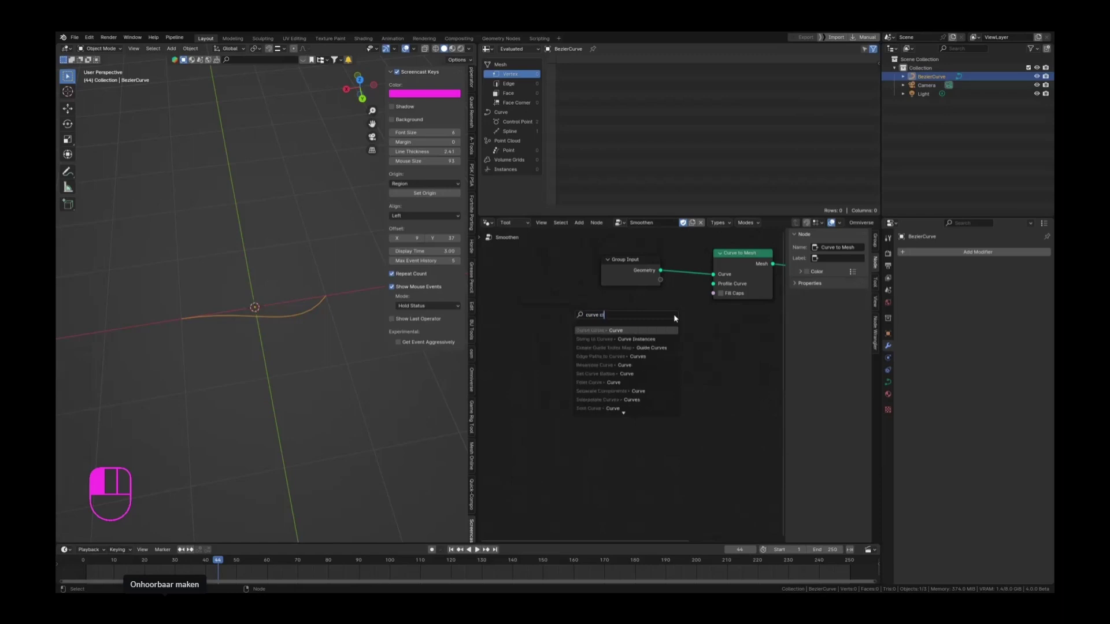
key("Return")
left_click(626, 340)
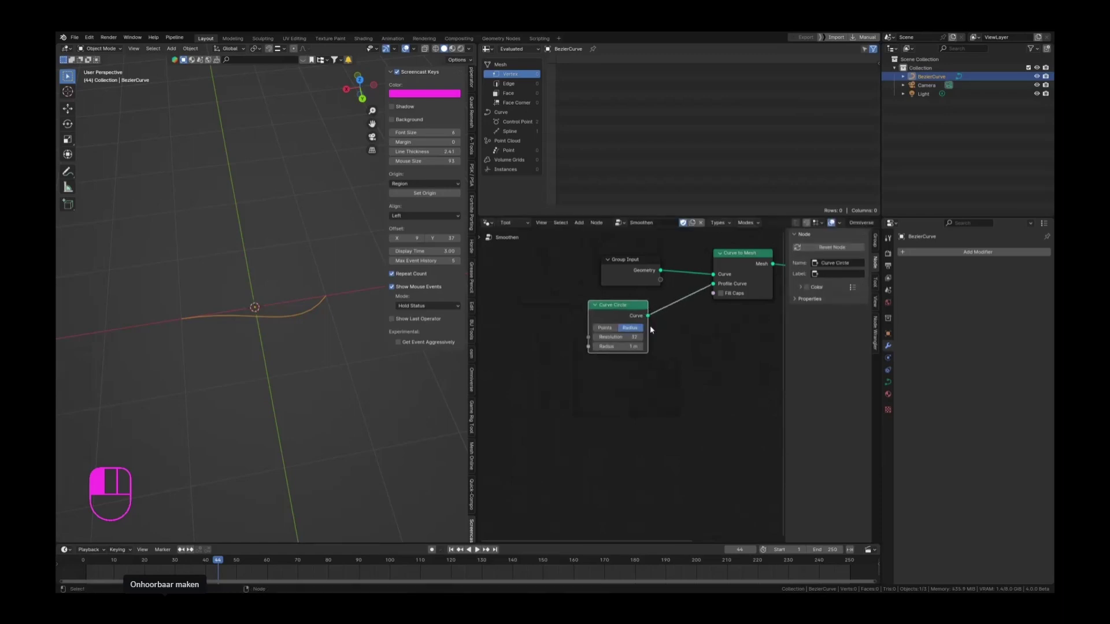
left_click(625, 340)
type("6")
key("Return")
middle_click_drag(624, 343, 520, 318)
left_click_drag(520, 318, 537, 317)
mouse_move(289, 307)
middle_mouse_down()
mouse_move(329, 300)
mouse_move(334, 313)
mouse_move(307, 303)
mouse_move(300, 319)
middle_mouse_up()
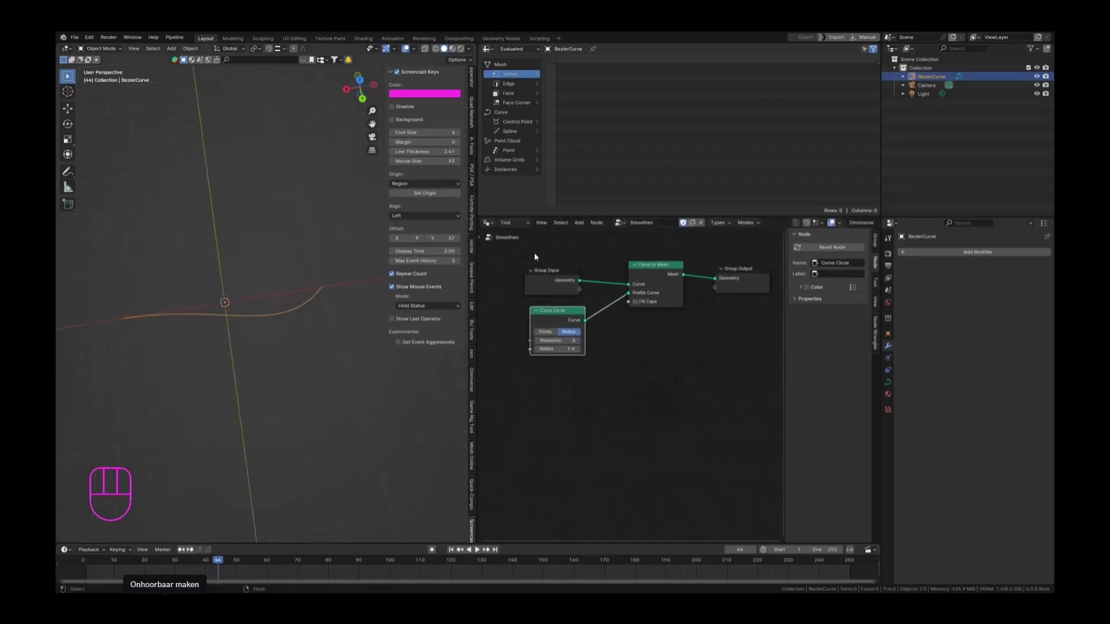
- Cut all nodes out of the Smoothen tool group, including Group Input and Group Output
scroll(543, 284, "down", 2)
scroll(541, 288, "up", 1)
left_click_drag(717, 419, 552, 257)
key("ctrl+x")
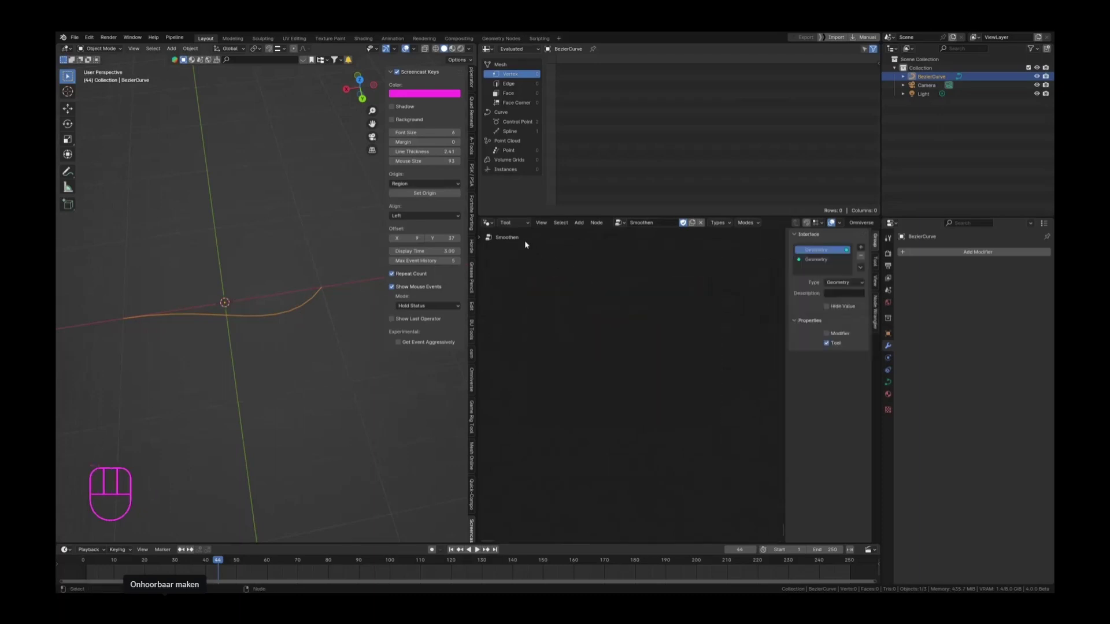
- Switch the node editor to modifier nodes, create a new node group on the Bezier curve and try to paste the cut nodes
left_click(516, 223)
left_click(515, 244)
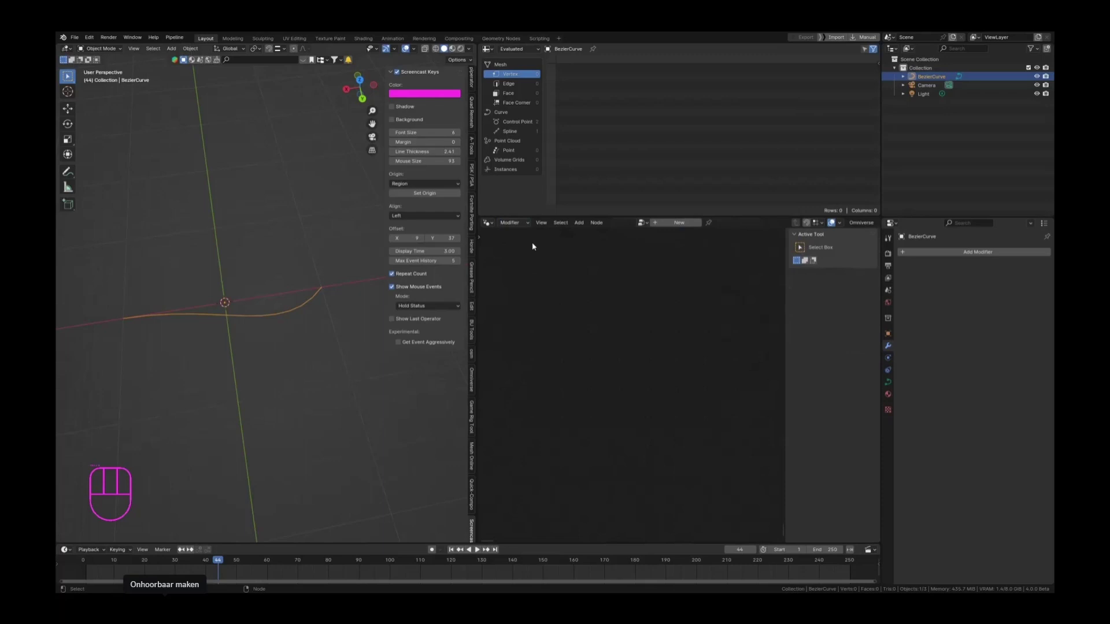
left_click(676, 222)
key("ctrl+v")
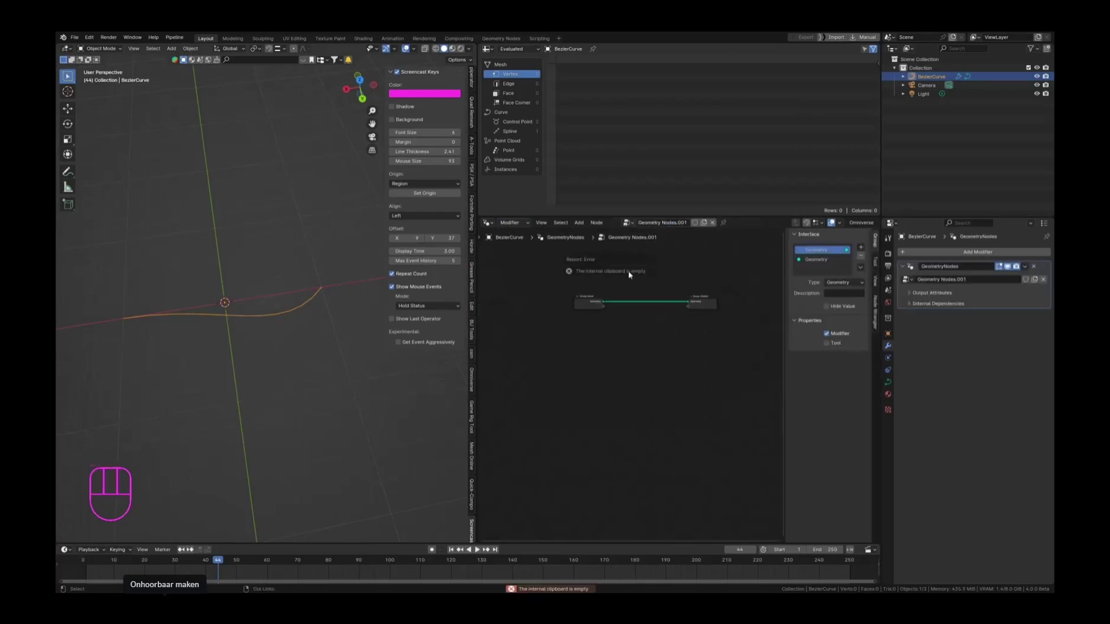
scroll(648, 280, "up", 4)
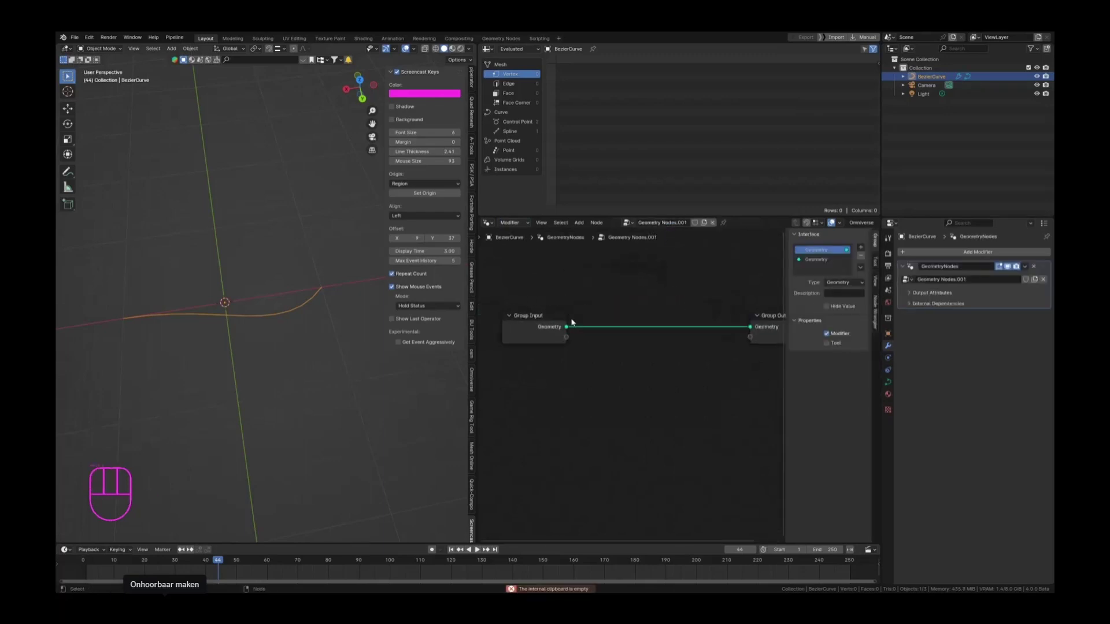
middle_click_drag(572, 326, 532, 319)
left_click_drag(527, 319, 610, 285)
type("curve to mesh")
key("Return")
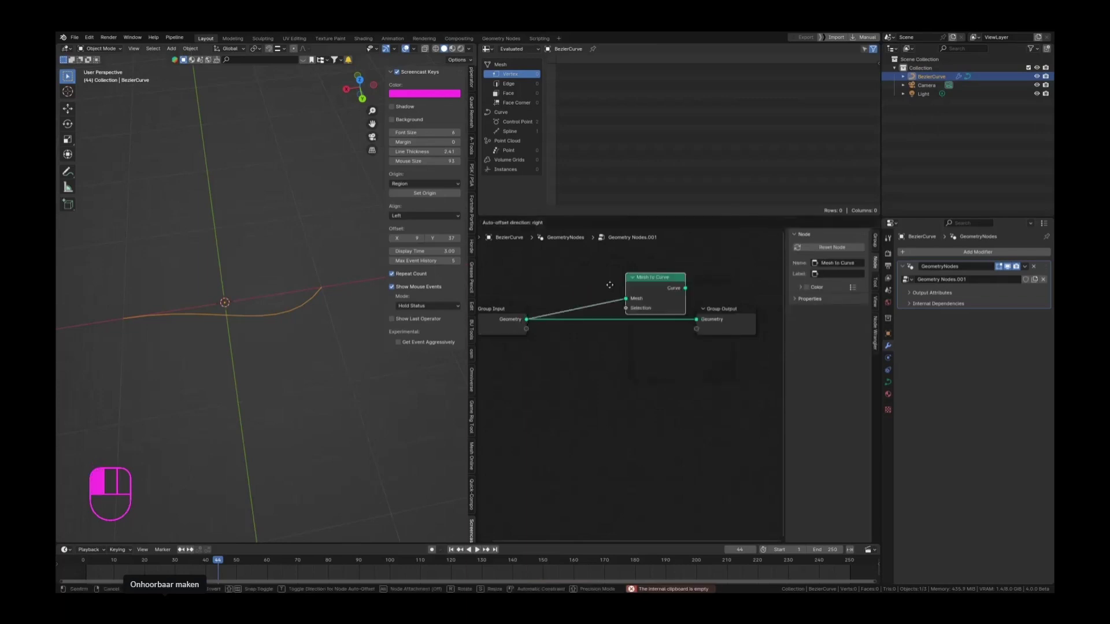
left_click(572, 278)
left_click_drag(649, 282, 696, 319)
middle_click_drag(597, 281, 631, 265)
key("ctrl+x")
- Insert a Curve to Mesh node between Group Input and Group Output in the curve's modifier group
key("shift+a")
type("cur")
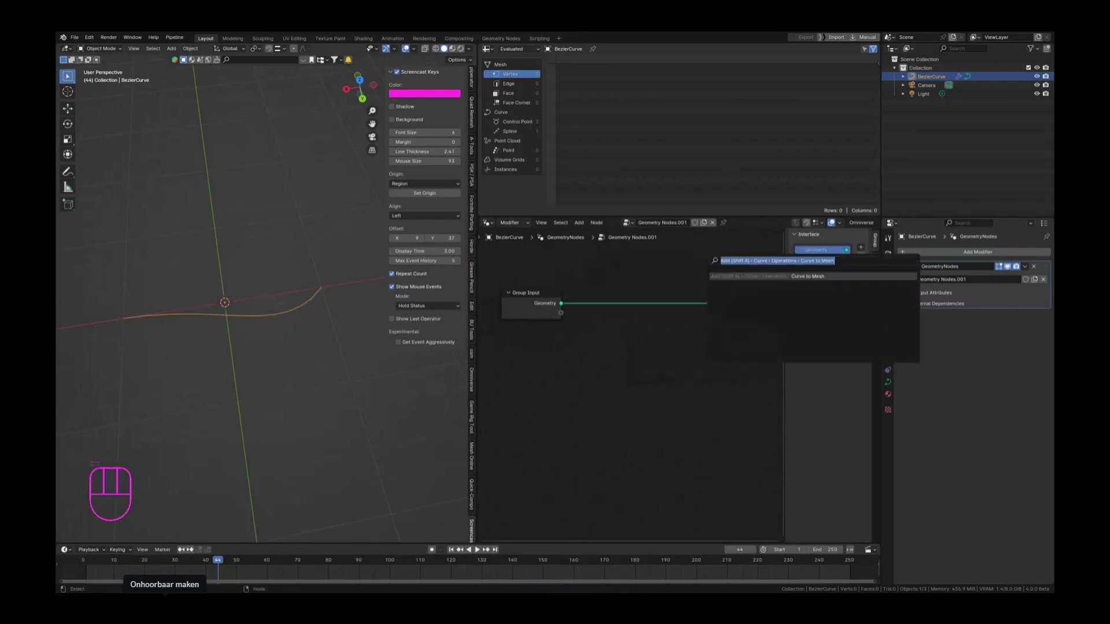
type("ve to me")
key("Return")
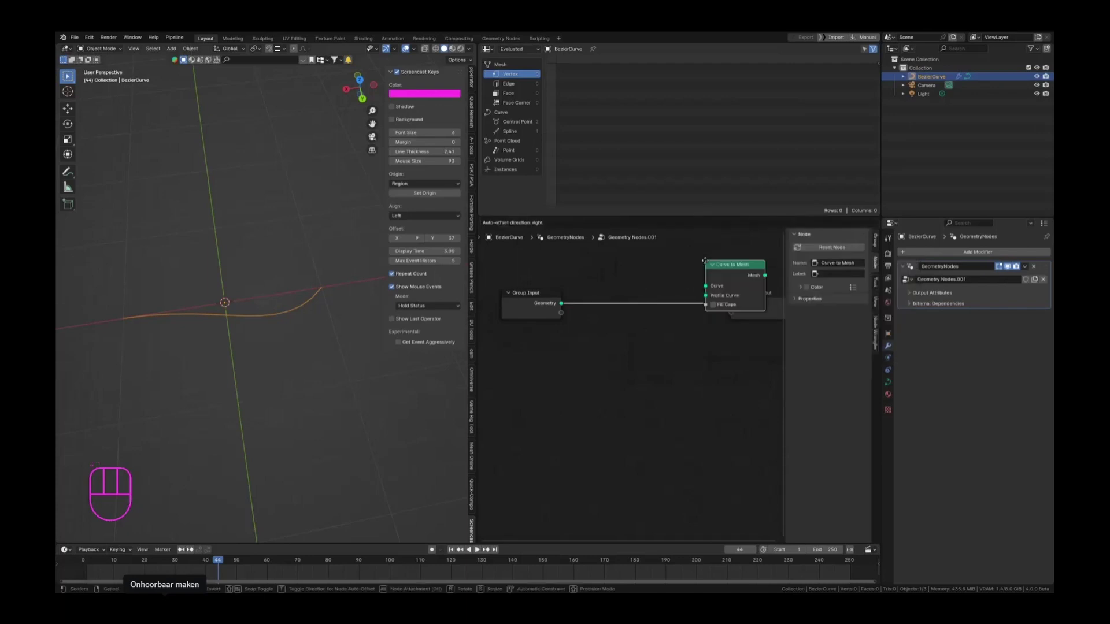
left_click(650, 283)
- Feed Curve to Mesh's Profile Curve from a new Curve Circle with resolution 6 and radius 0.11 m
left_click_drag(638, 315, 587, 350)
type("c")
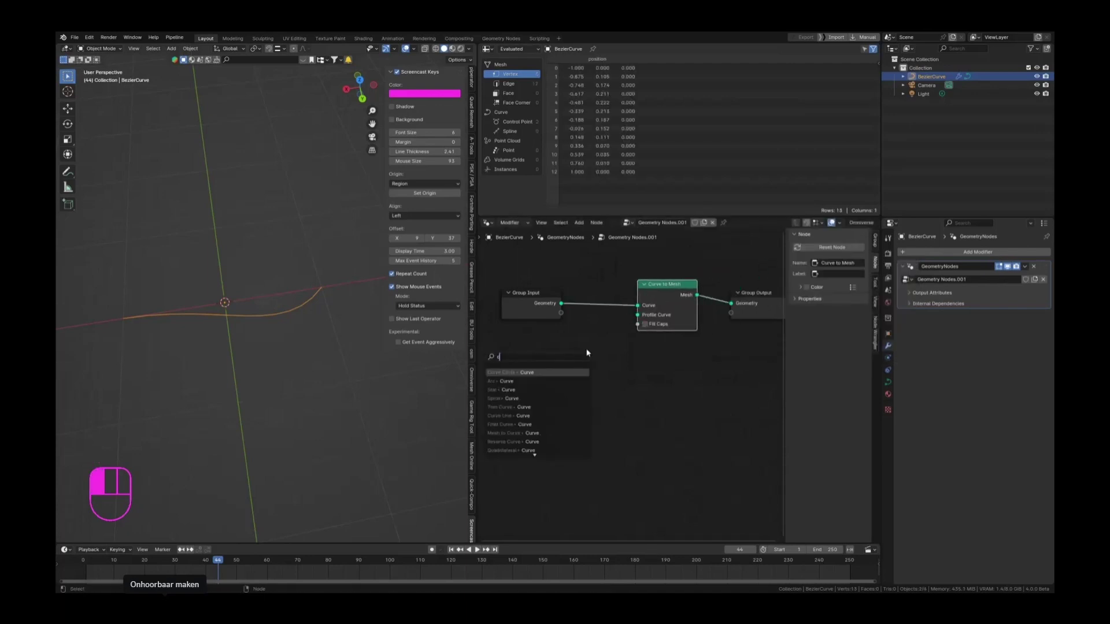
type("urve ci")
key("Return")
left_click(586, 349)
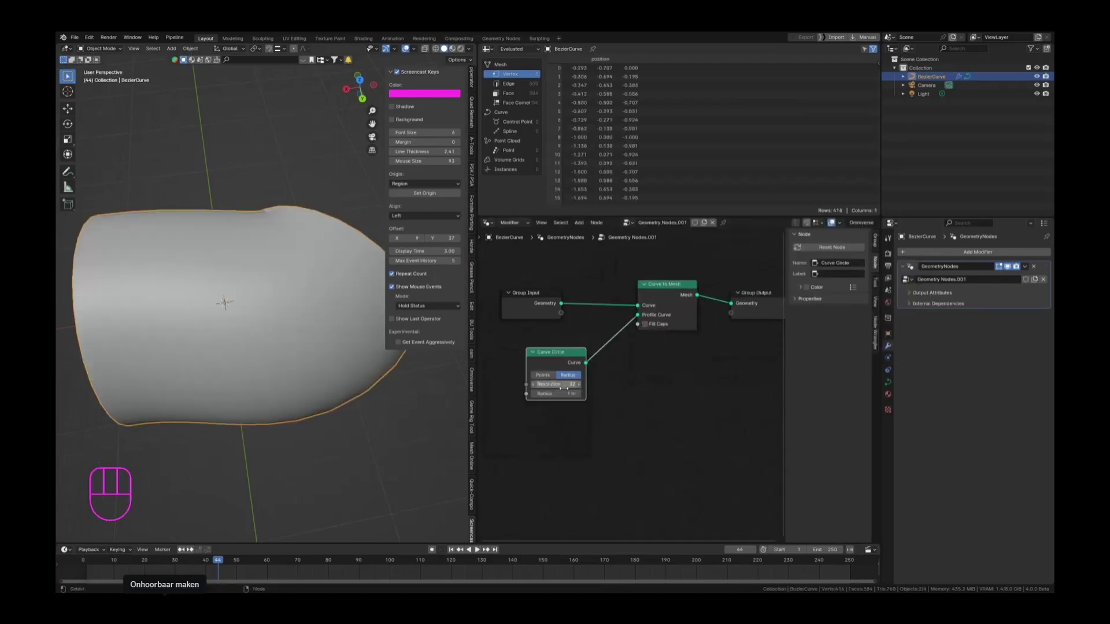
left_click_drag(571, 384, 526, 394)
scroll(211, 292, "up", 4)
scroll(574, 331, "down", 3)
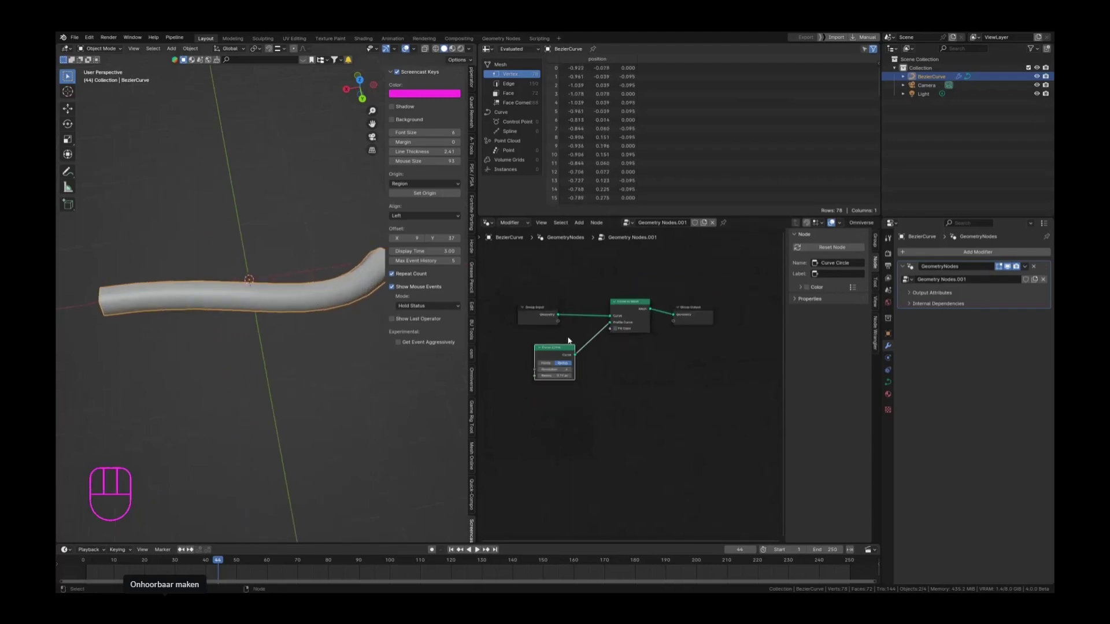
scroll(572, 336, "up", 2)
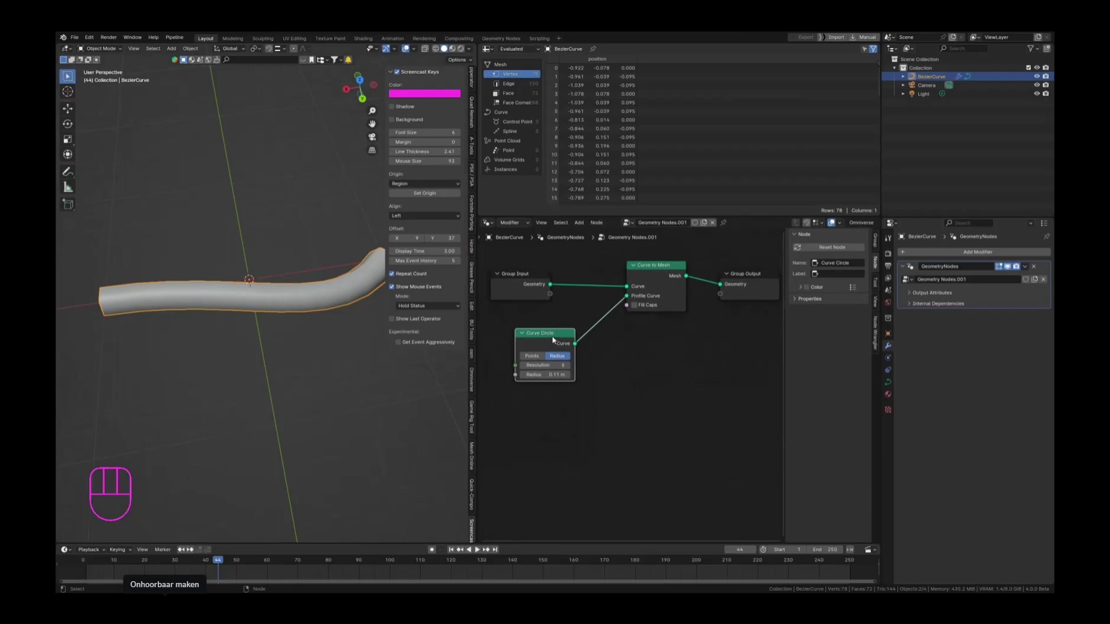
- Insert a Set Curve Radius node between Group Input and Curve to Mesh, moving the Curve Circle node out of the way
left_click_drag(553, 339, 612, 328)
key("F3")
type("set curve radius")
key("Return")
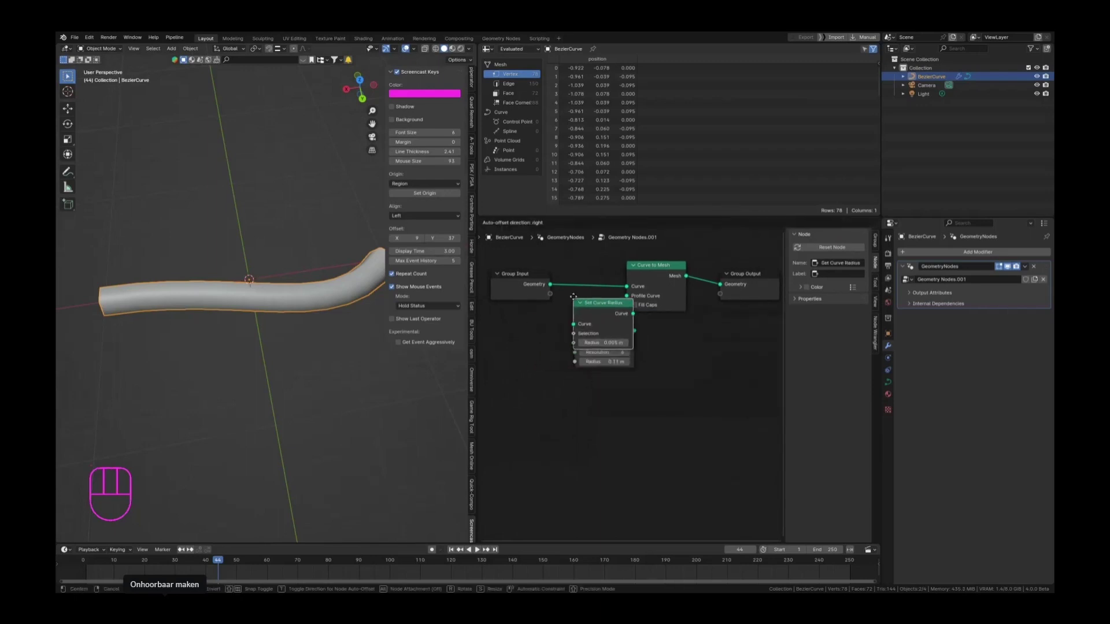
left_click(584, 260)
left_click_drag(599, 321, 686, 336)
middle_click_drag(584, 331, 637, 321)
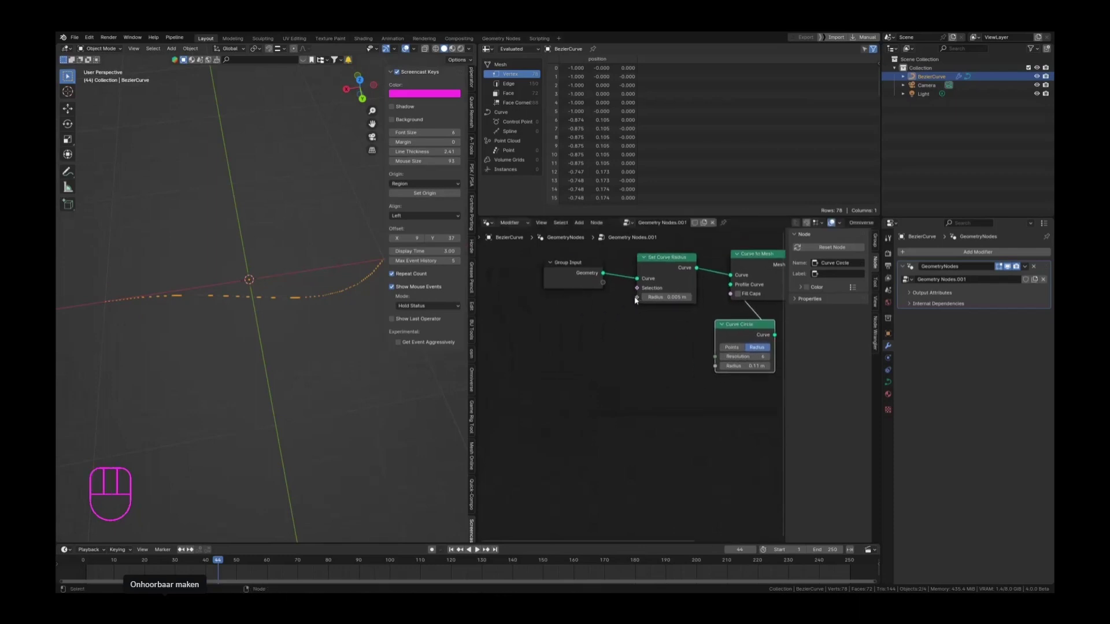
- Drive Set Curve Radius's Radius input with the Factor output of a new Spline Parameter node
left_click_drag(637, 297, 594, 345)
type("sp")
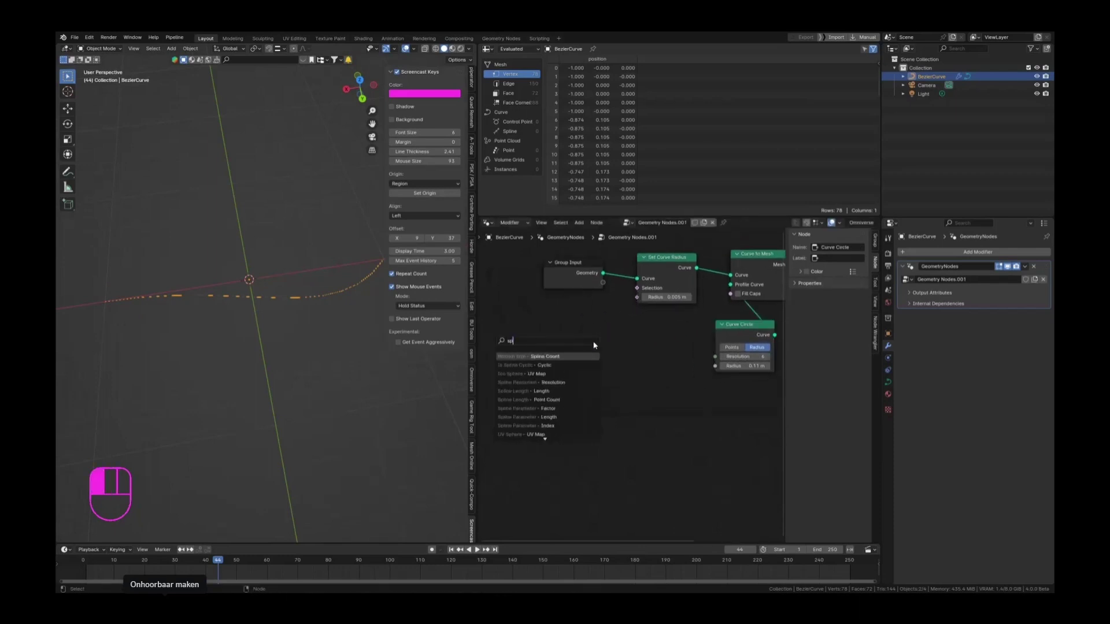
type("line par")
key("Return")
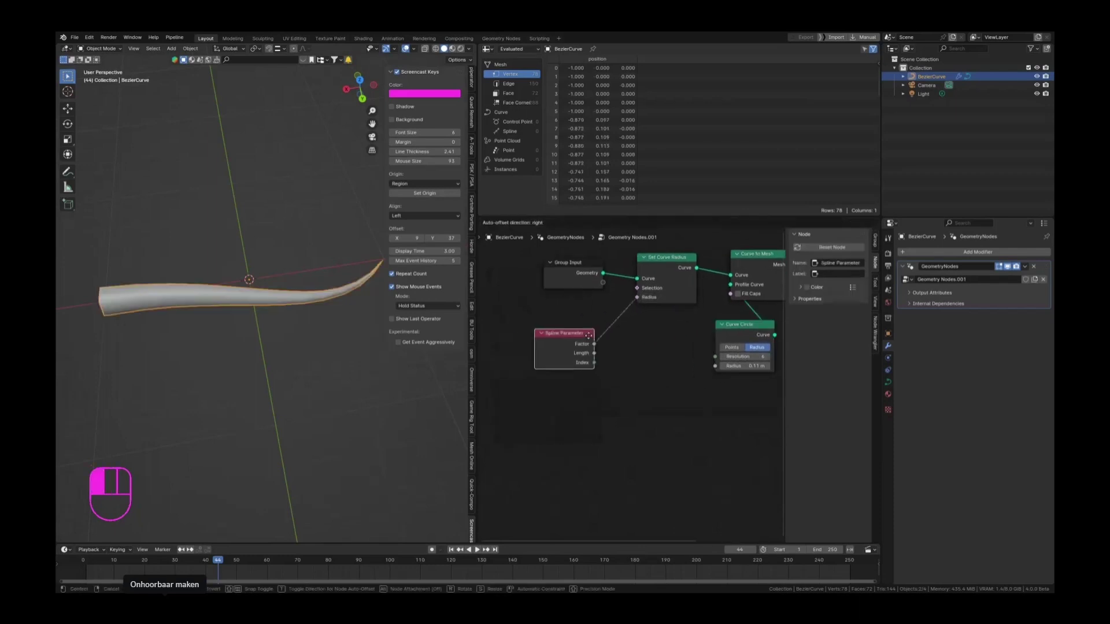
left_click_drag(582, 335, 580, 334)
- Examine the shape of the generated tube along the curve from different viewing angles
middle_click_drag(304, 308, 290, 300, "shift")
scroll(290, 299, "up", 1)
scroll(260, 289, "down", 3)
scroll(181, 303, "up", 1)
scroll(181, 303, "up", 1)
scroll(289, 286, "down", 3)
middle_click_drag(282, 271, 247, 307, "shift")
scroll(232, 288, "up", 2)
key("KP_7")
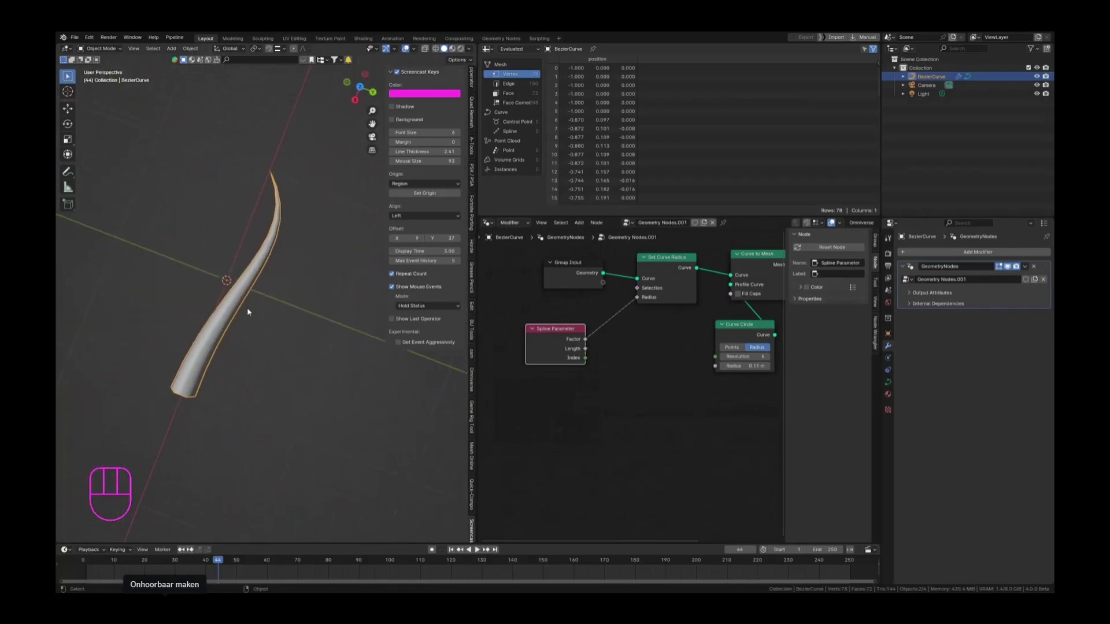
- Move the Spline Parameter node closer to the Set Curve Radius node
scroll(542, 302, "down", 3)
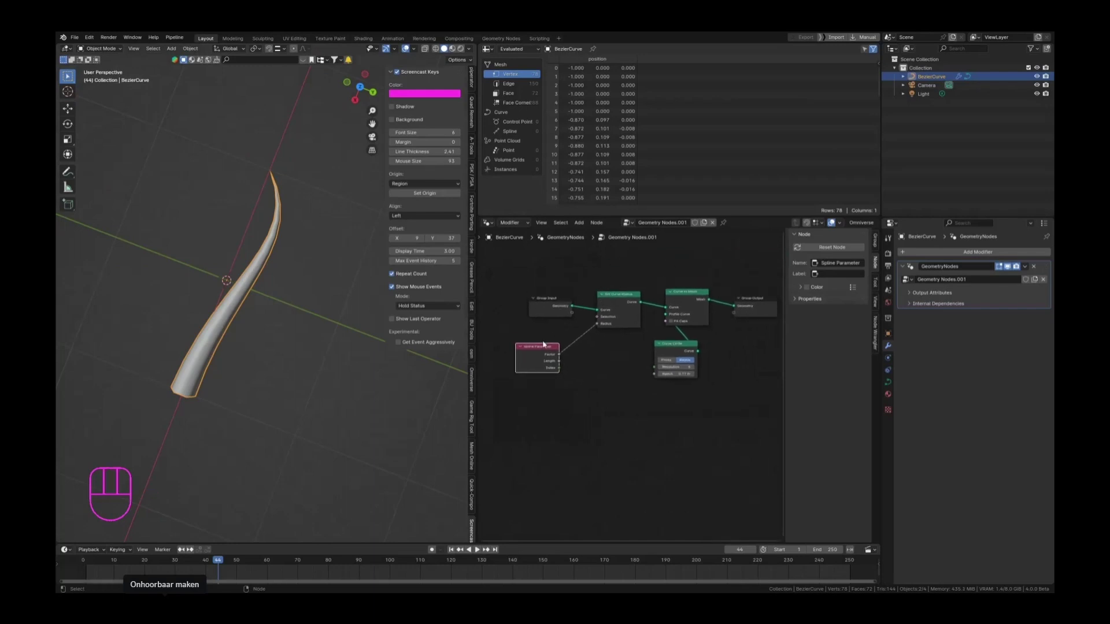
left_click_drag(545, 339, 578, 336)
middle_click_drag(635, 316, 626, 280)
scroll(605, 316, "up", 1)
scroll(598, 250, "up", 2)
scroll(651, 286, "down", 1)
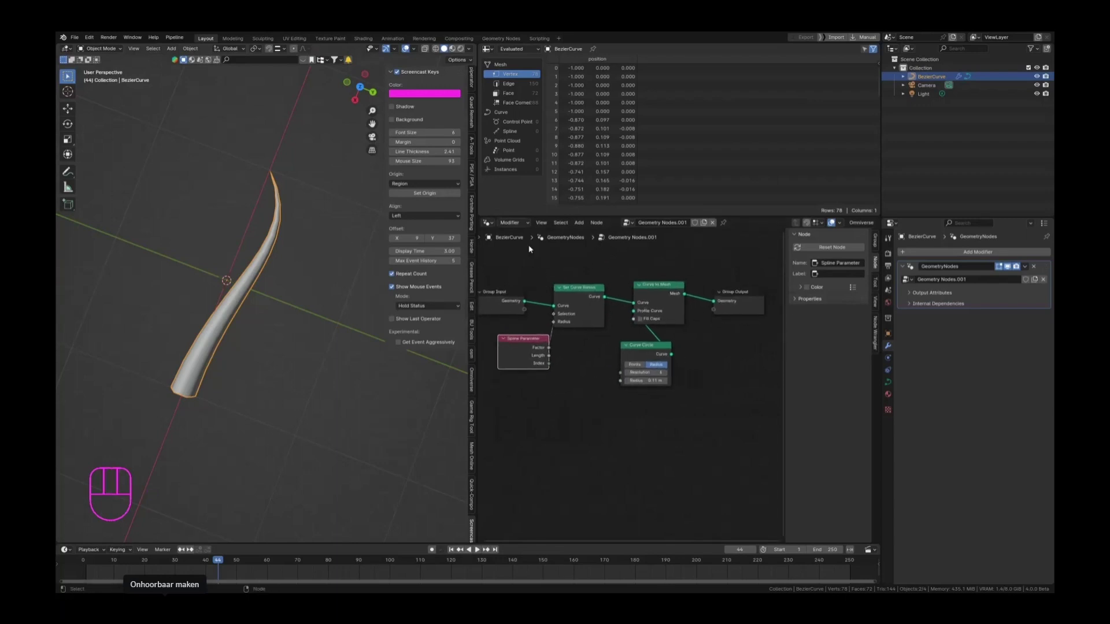
- Switch the node editor to tool nodes, create a new tool node group and try to paste nodes into it
left_click(513, 222)
left_click(519, 255)
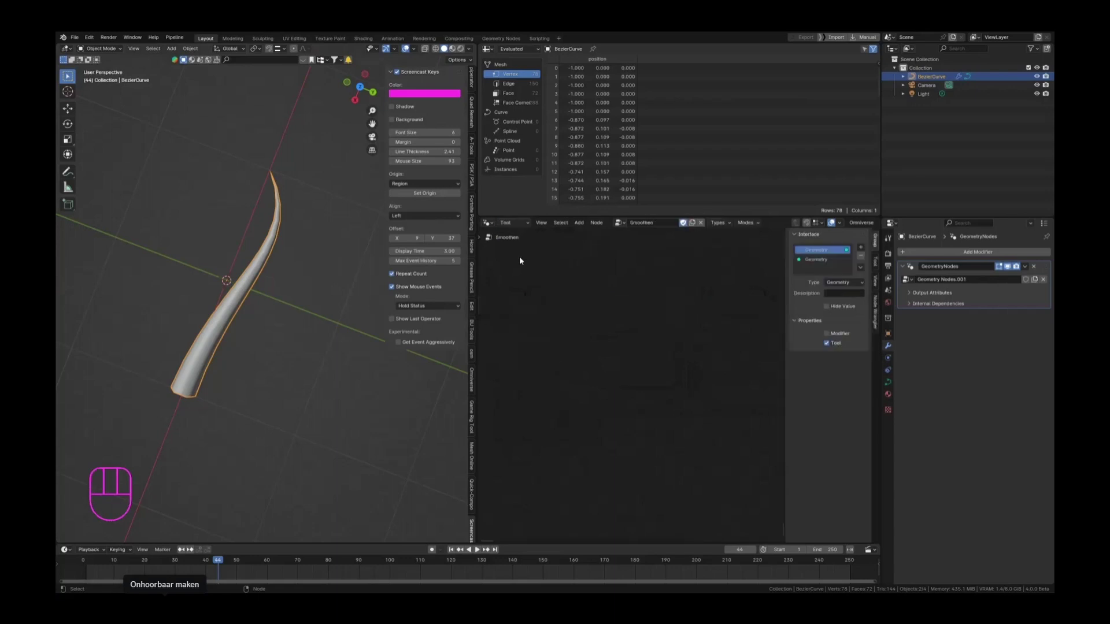
left_click(621, 223)
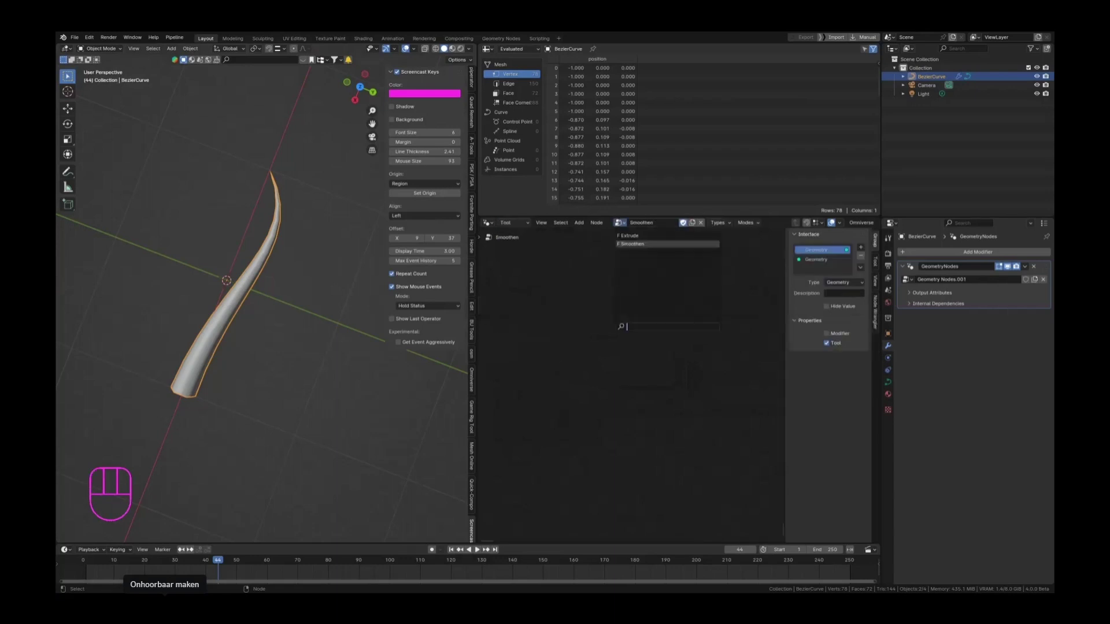
left_click(692, 223)
middle_click_drag(575, 400, 602, 313)
scroll(580, 343, "up", 1)
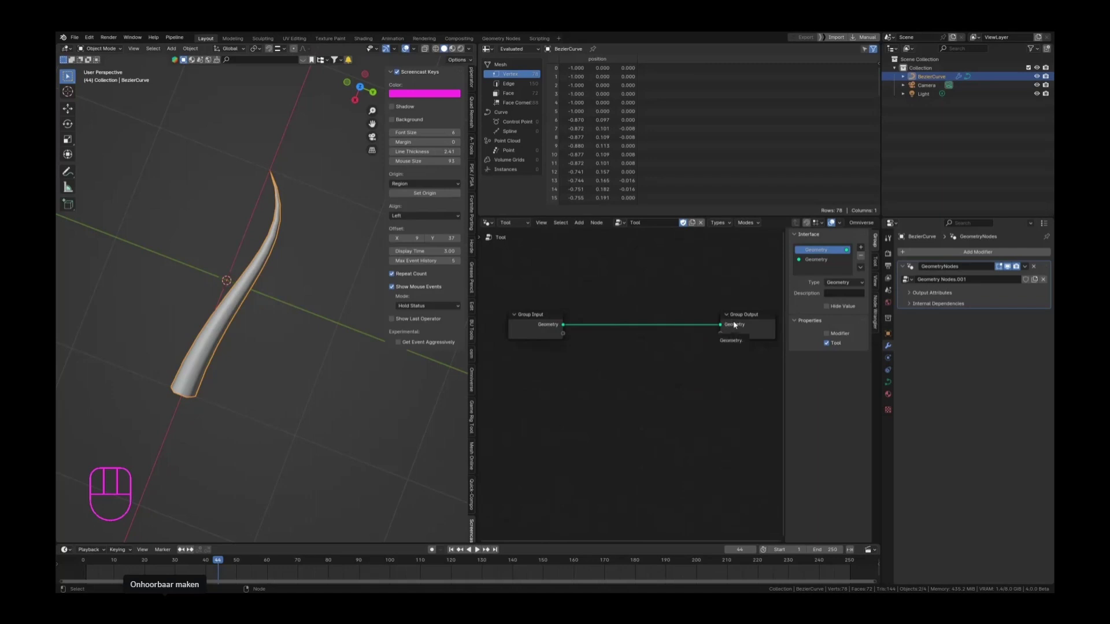
left_click(586, 266)
key("ctrl+v")
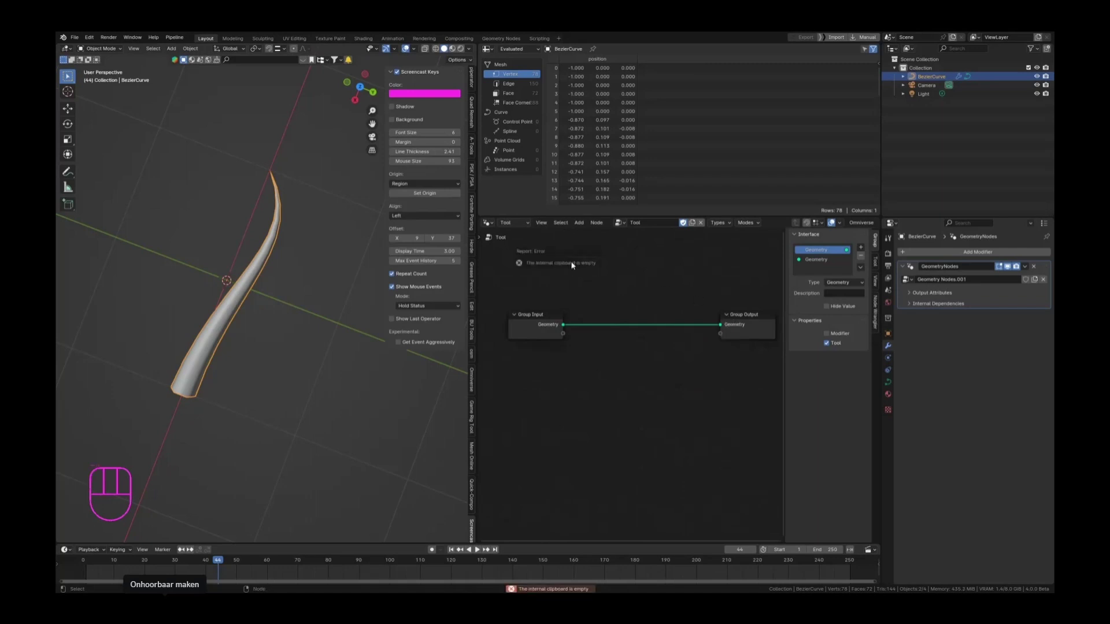
- Copy all nodes of the Geometry Nodes.001 modifier tree and paste them into the tool node group
left_click(512, 222)
left_click(518, 244)
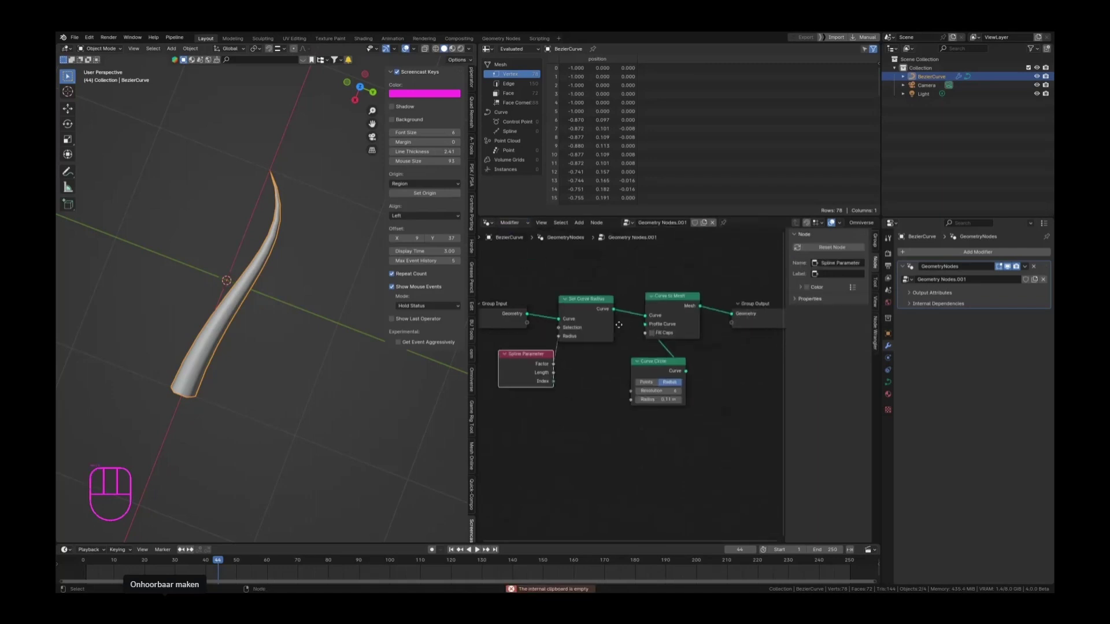
left_click_drag(736, 439, 501, 272)
right_click(517, 298)
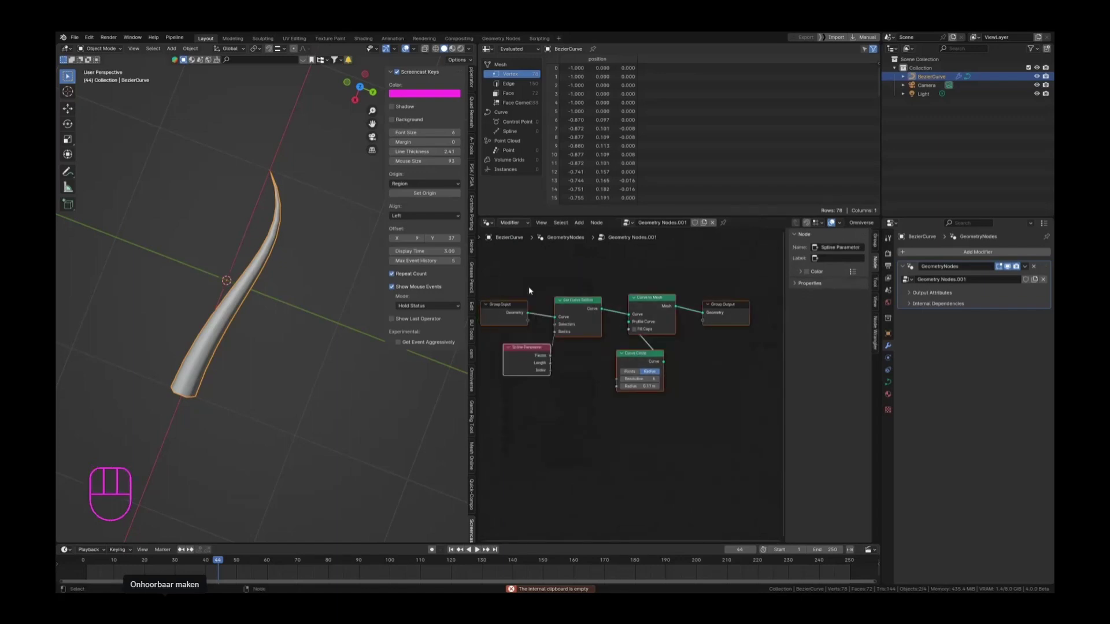
left_click(509, 222)
left_click(512, 252)
right_click(528, 278)
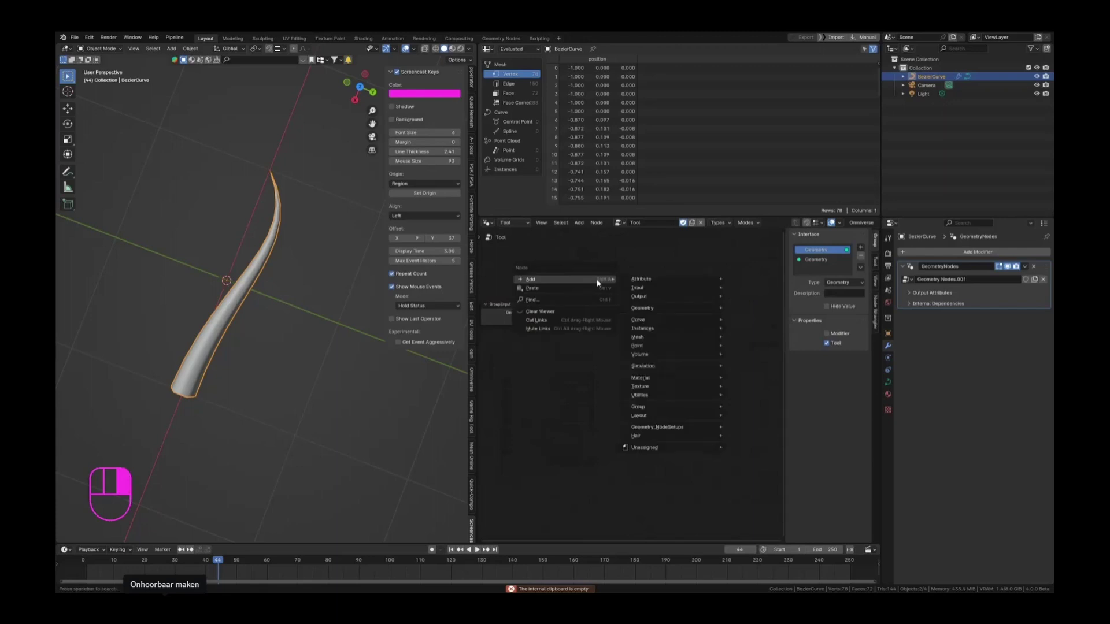
left_click(569, 292)
scroll(556, 282, "down", 2)
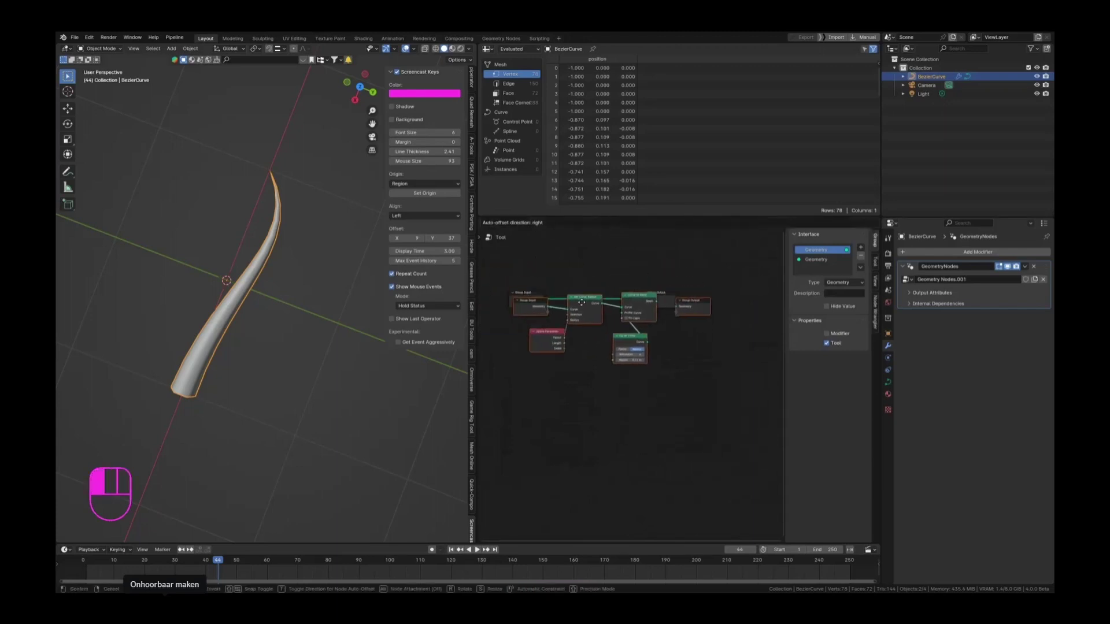
- Delete the tool group's original Group Input and Group Output nodes, keeping the pasted node chain
scroll(549, 315, "up", 2)
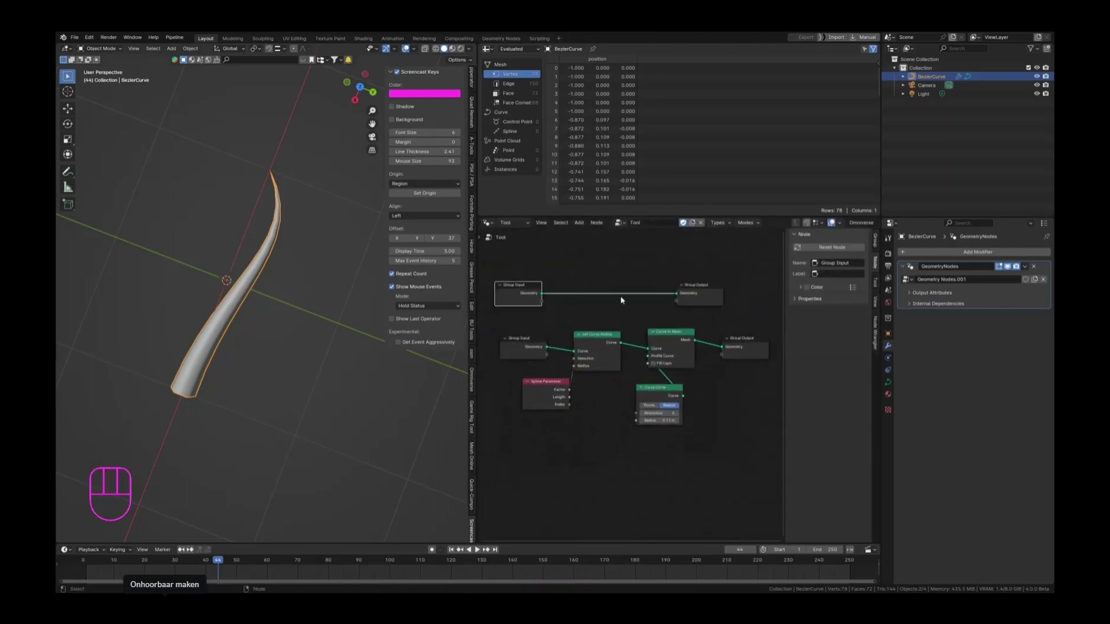
key("x")
left_click(699, 294)
key("x")
middle_click_drag(664, 417, 661, 387)
- Rename the tool node group as Hairify
left_click(636, 222)
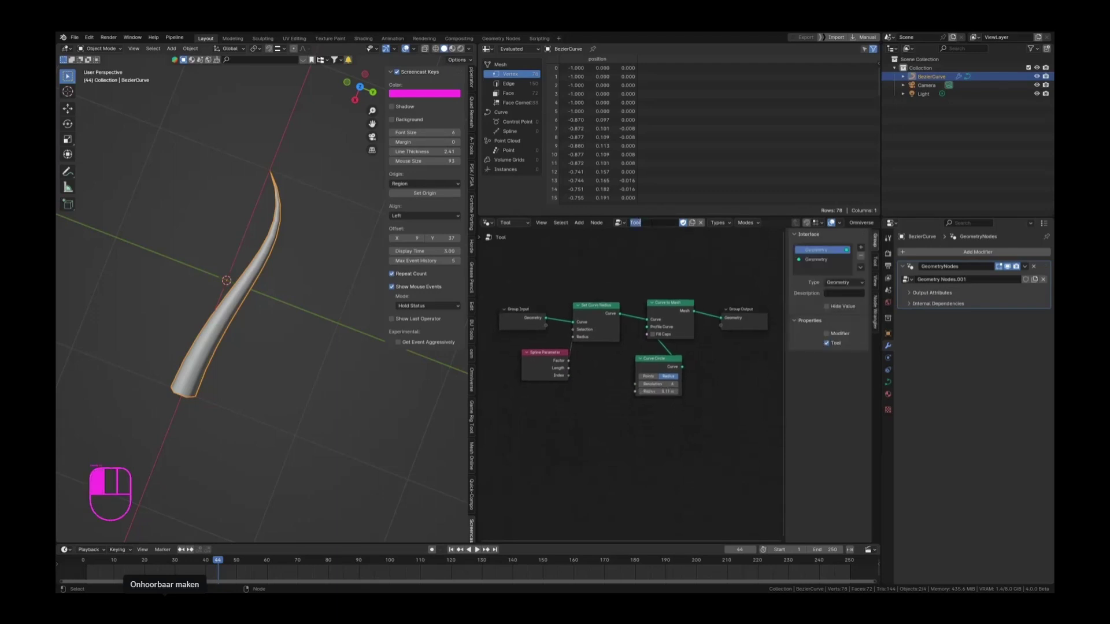
type("Hairify")
left_click(650, 224)
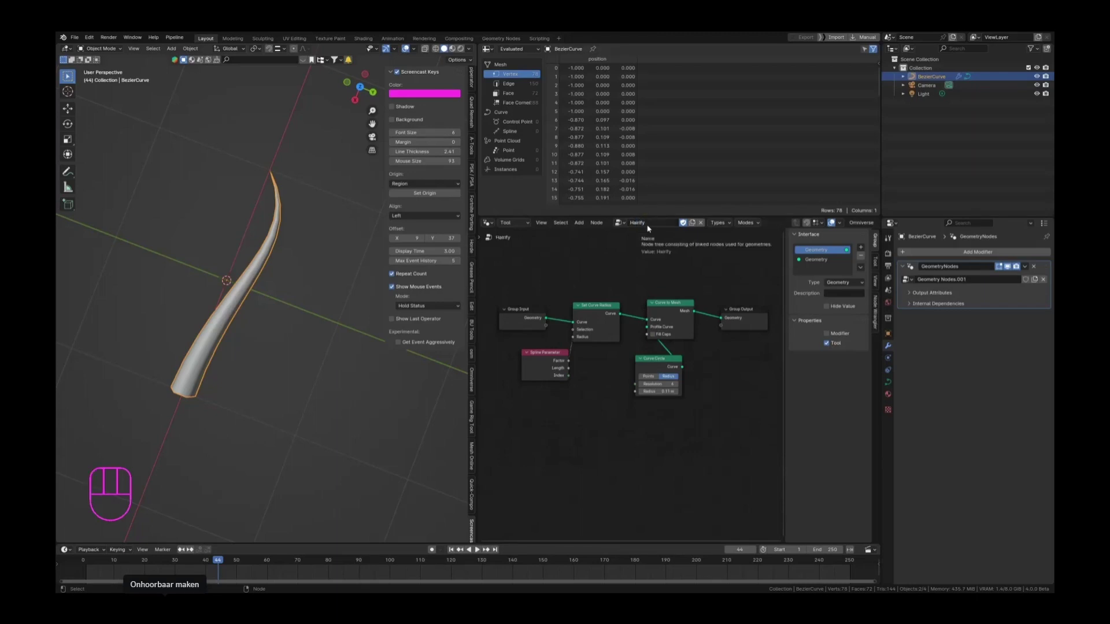
- Remove the GeometryNodes modifier from the Bezier curve
middle_click_drag(229, 298, 240, 266)
key("Tab")
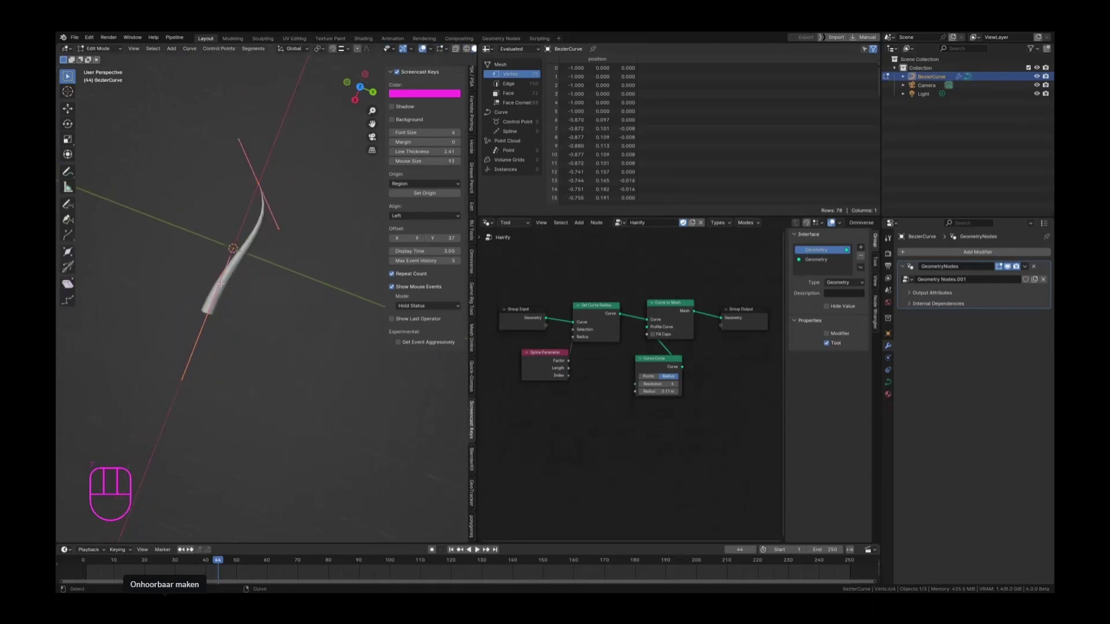
key("Tab")
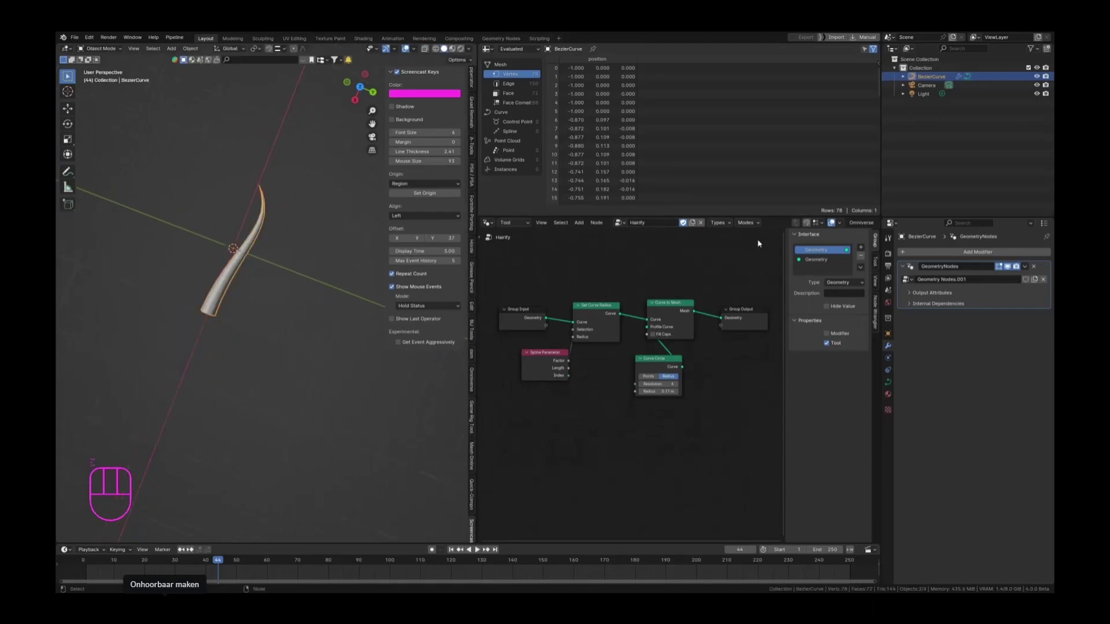
left_click(1034, 266)
- Draw a freehand zigzag curve and a heart-shaped curve inside the Bezier curve object, and select all control points
key("Tab")
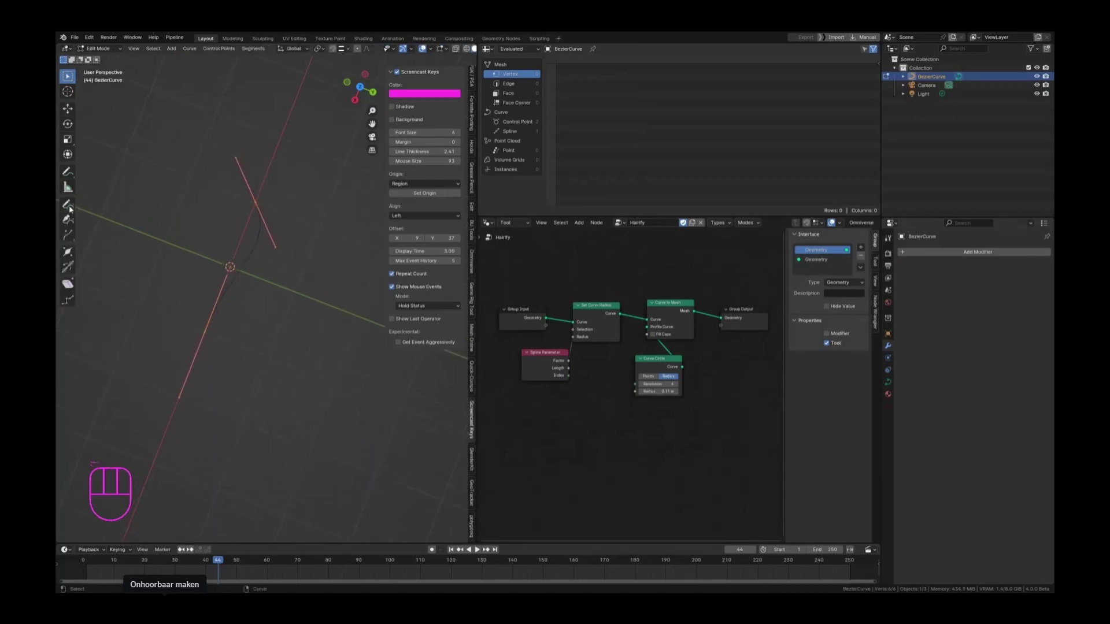
left_click(68, 204)
middle_click_drag(183, 190, 210, 273)
mouse_move(206, 277)
left_mouse_down()
mouse_move(256, 157)
mouse_move(258, 90)
left_mouse_up()
mouse_move(298, 230)
middle_mouse_down("shift")
mouse_move(268, 316)
mouse_move(215, 315)
middle_mouse_up("shift")
scroll(234, 316, "down", 2)
mouse_move(254, 371)
left_mouse_down()
mouse_move(232, 296)
mouse_move(339, 328)
mouse_move(224, 431)
left_mouse_up()
middle_click_drag(271, 401, 207, 282)
key("a")
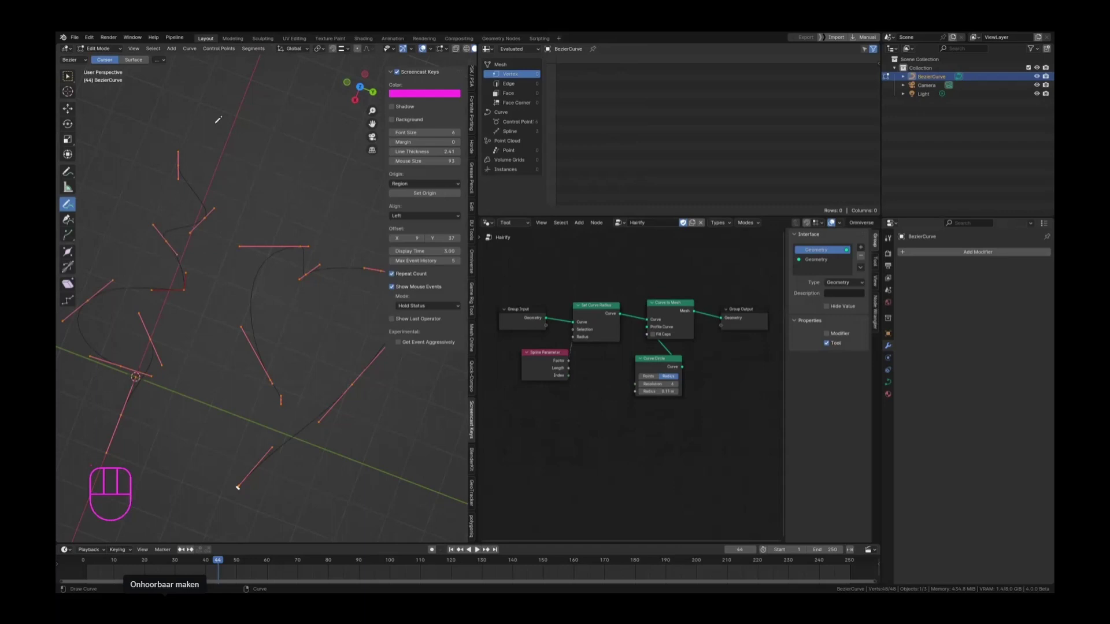
middle_click_drag(225, 105, 288, 93)
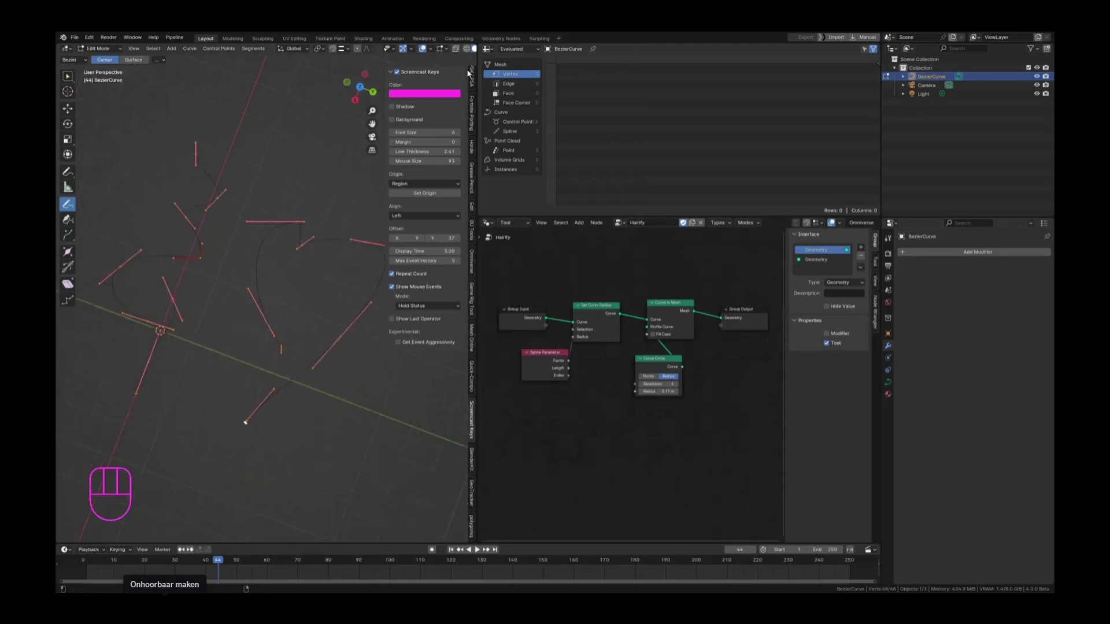
- Widen the 3D viewport and check whether the node tools are offered for curves in Edit Mode and Object Mode
mouse_move(479, 72)
left_mouse_down()
mouse_move(704, 71)
mouse_move(611, 75)
left_mouse_up()
left_click(260, 51)
left_click(260, 51)
left_click(196, 49)
left_click(161, 61)
left_click(160, 61)
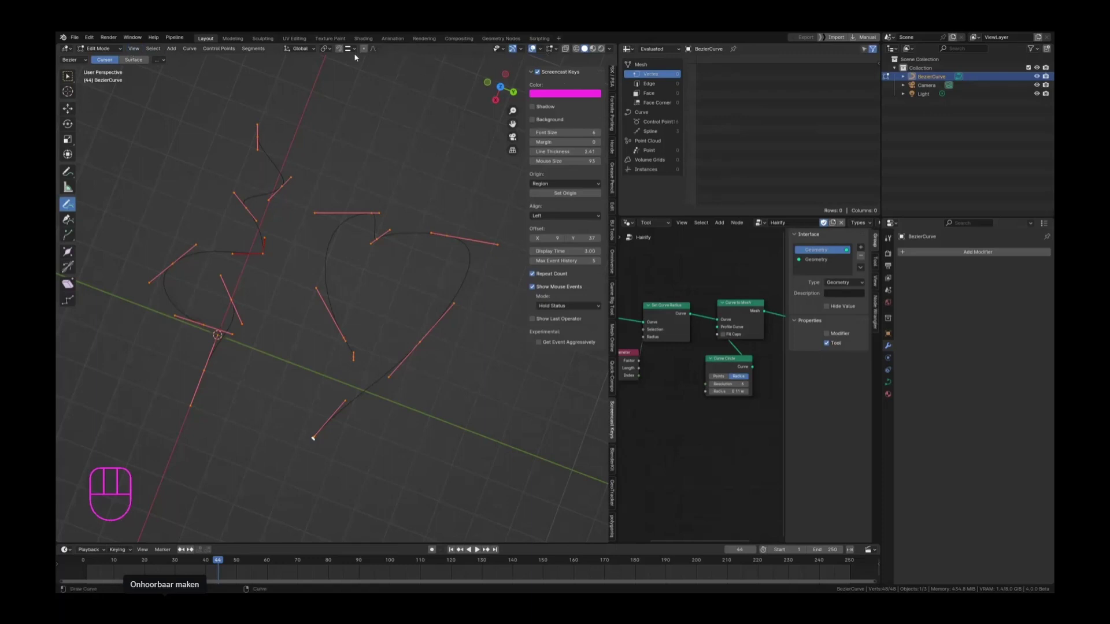
key("Tab")
key("Tab")
left_click(208, 49)
mouse_move(260, 52)
left_click(161, 61)
key("Tab")
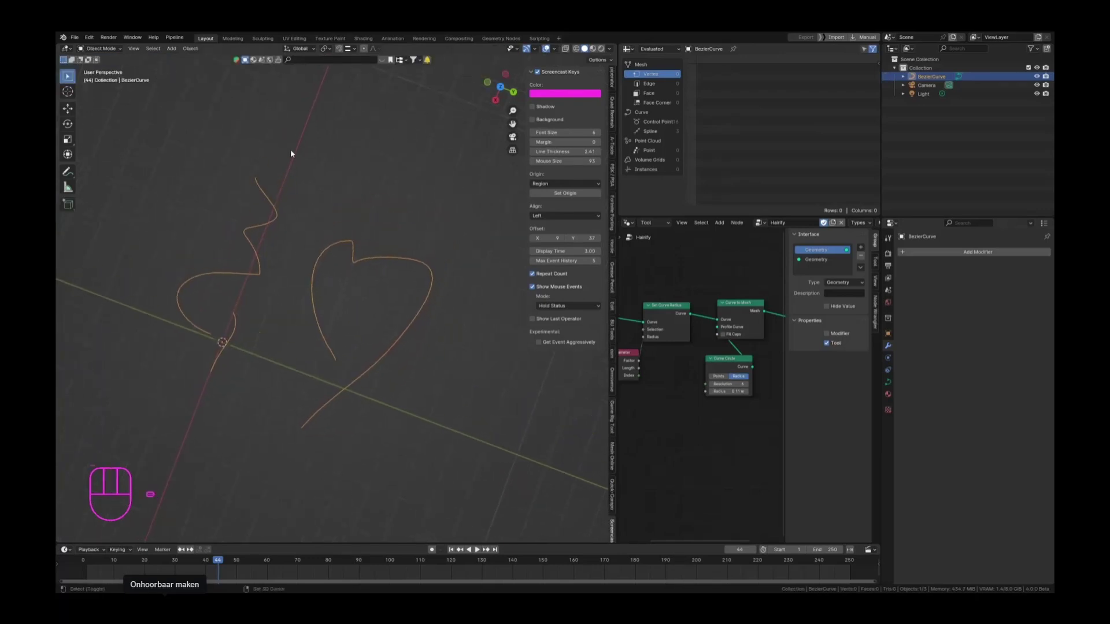
- Convert the drawn Bezier curve object to a mesh
scroll(271, 123, "up", 2)
left_click(190, 49)
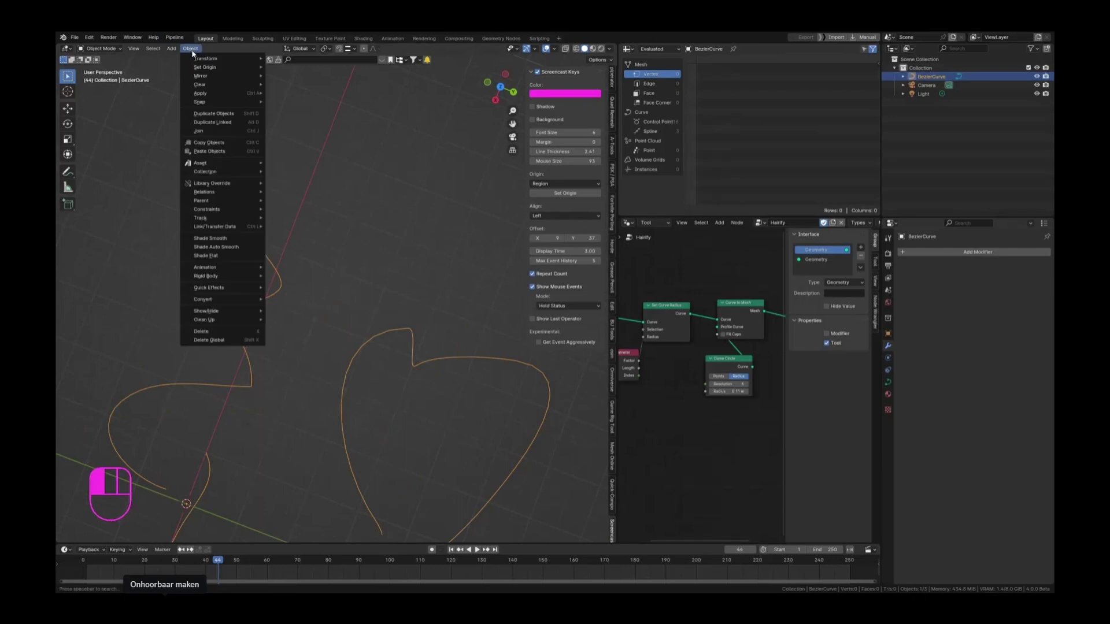
mouse_move(227, 300)
left_click(304, 310)
scroll(305, 310, "down", 2)
middle_click_drag(361, 367, 330, 309, "shift")
- Enlarge the node editor and insert a Mesh to Curve node between Group Input and Set Curve Radius in Hairify
left_click_drag(618, 314, 448, 315)
middle_click_drag(492, 321, 594, 334)
key("shift+a")
key("Escape")
key("F3")
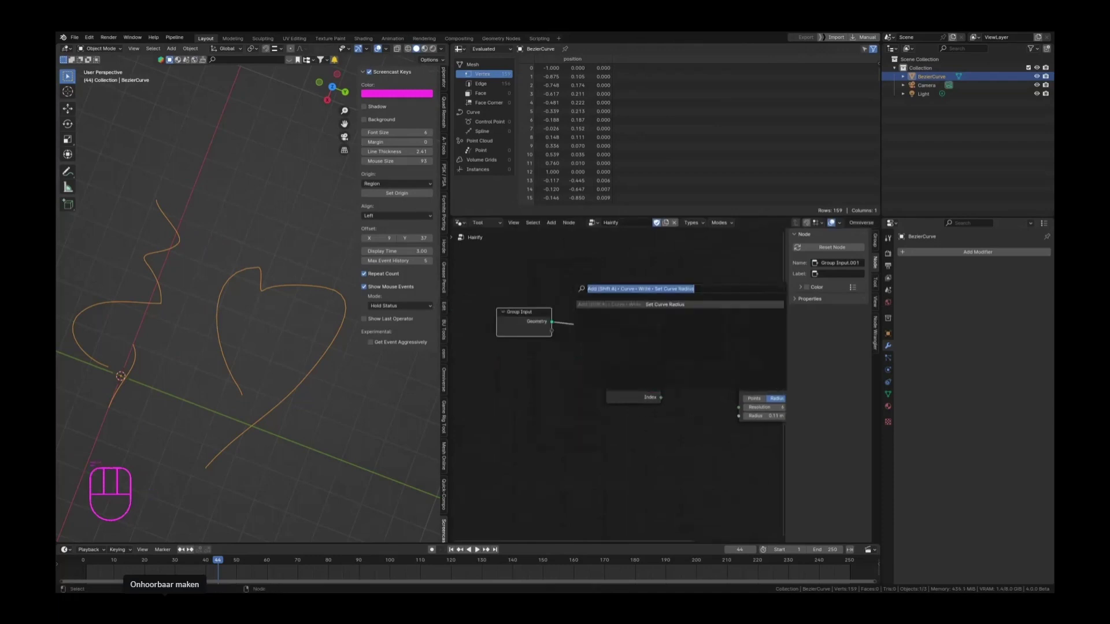
type("mesh to cu")
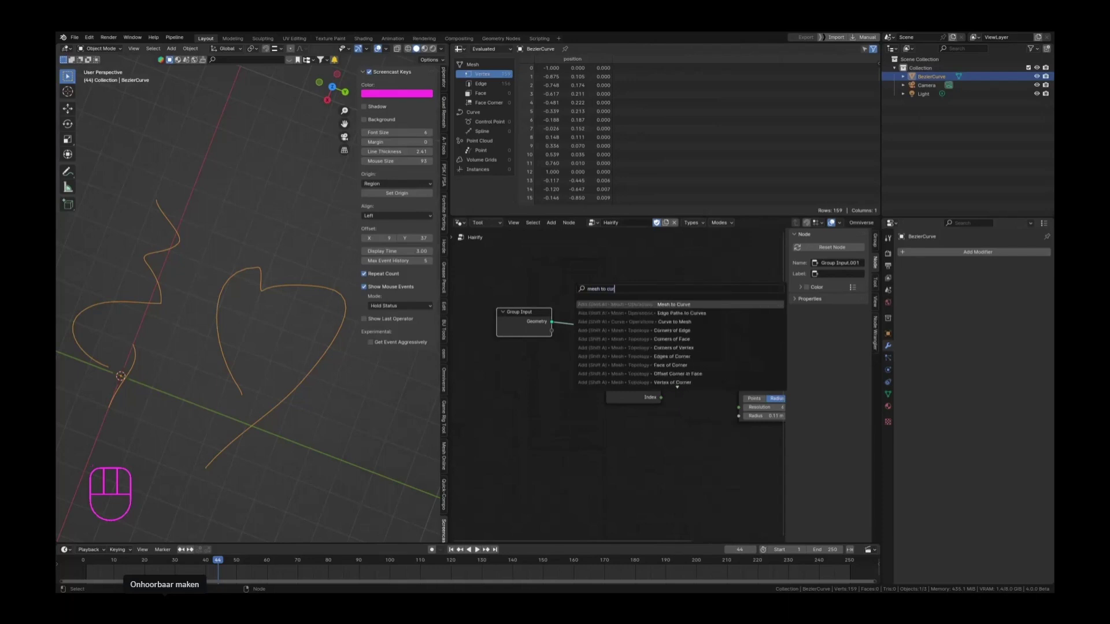
key("Return")
left_click(581, 311)
scroll(659, 330, "down", 4)
middle_click_drag(659, 330, 543, 310)
middle_click_drag(474, 320, 531, 318)
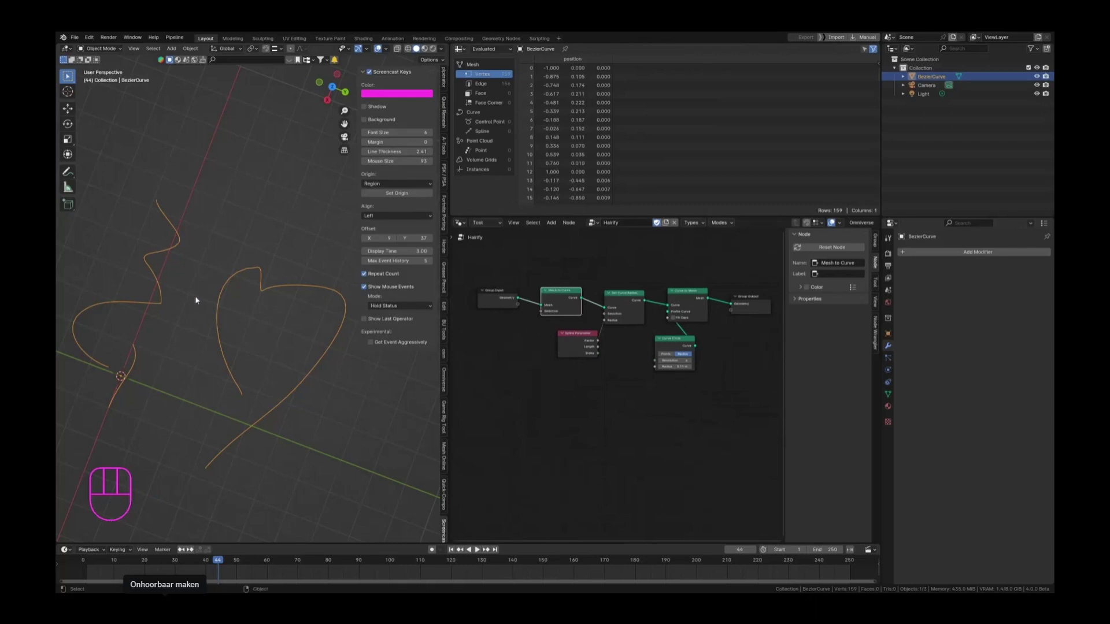
- Run the Hairify tool on the converted mesh in Edit Mode, then deselect it and inspect the tapered tubes
key("Tab")
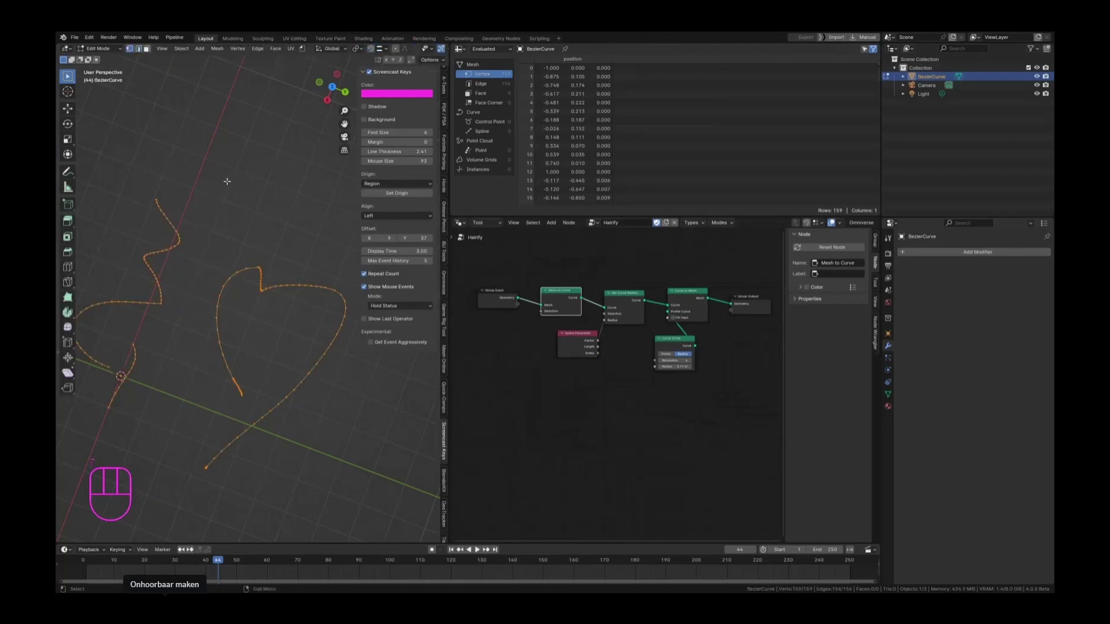
left_click(302, 48)
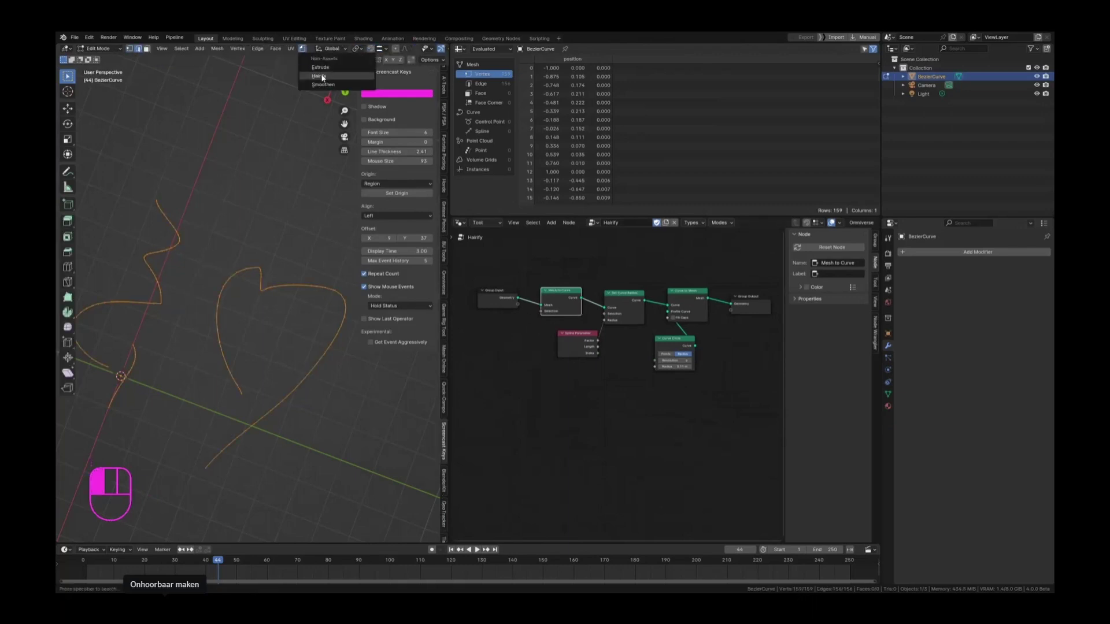
left_click(321, 77)
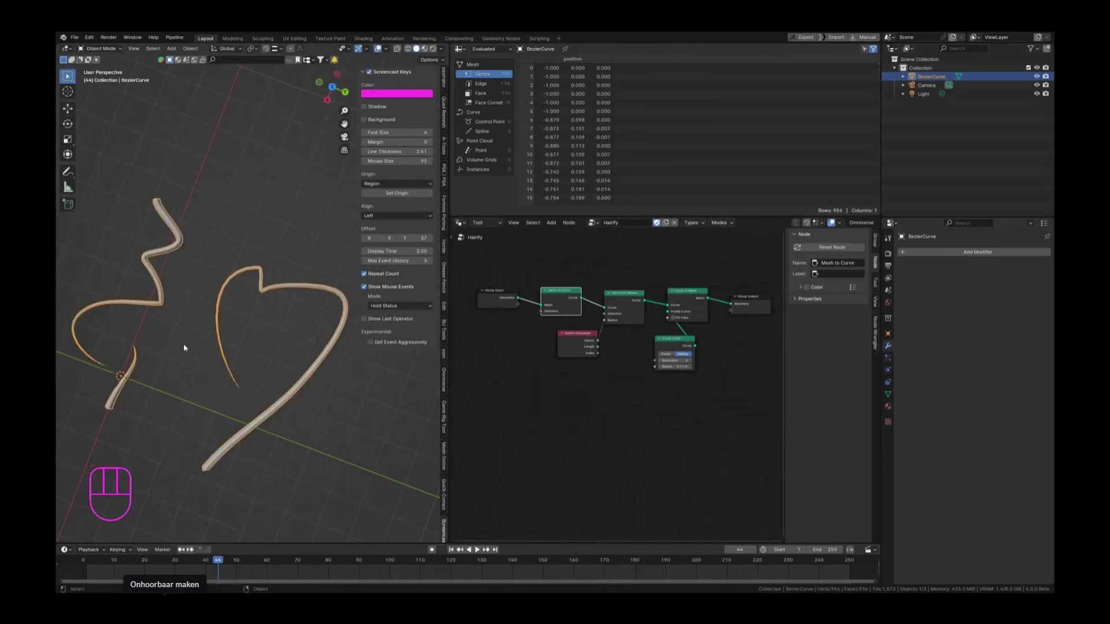
middle_click_drag(176, 354, 214, 301, "shift")
left_click(272, 159)
middle_click_drag(275, 155, 242, 171, "shift")
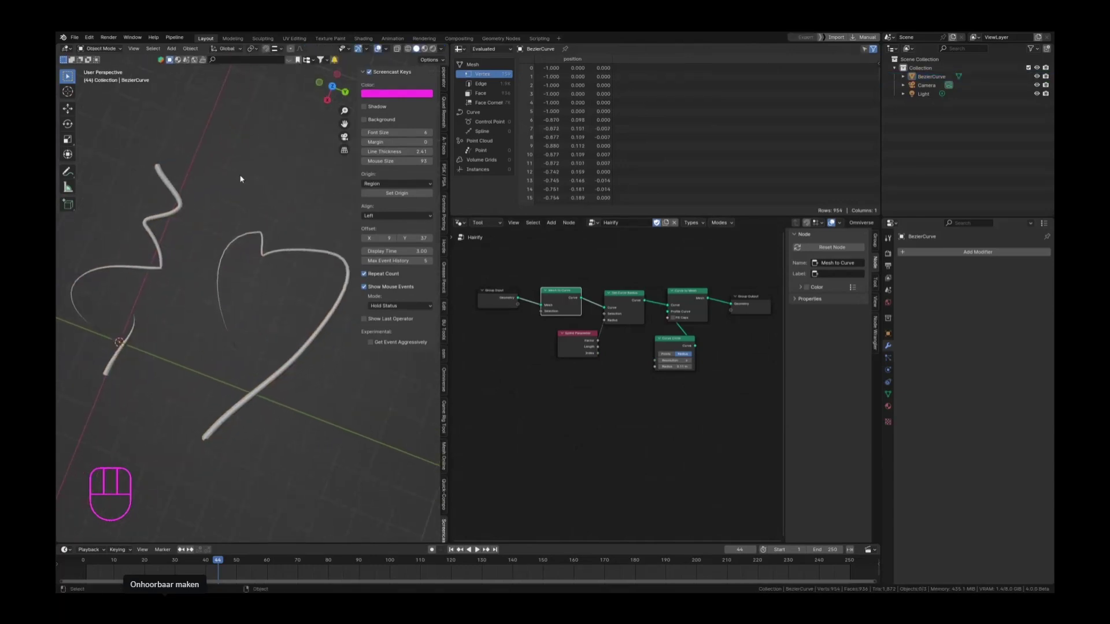
middle_click_drag(237, 179, 198, 235)
- Add a plane and merge all its vertices at the center into a single vertex
key("Tab")
key("Tab")
key("shift+a")
mouse_move(209, 224)
left_click(255, 225)
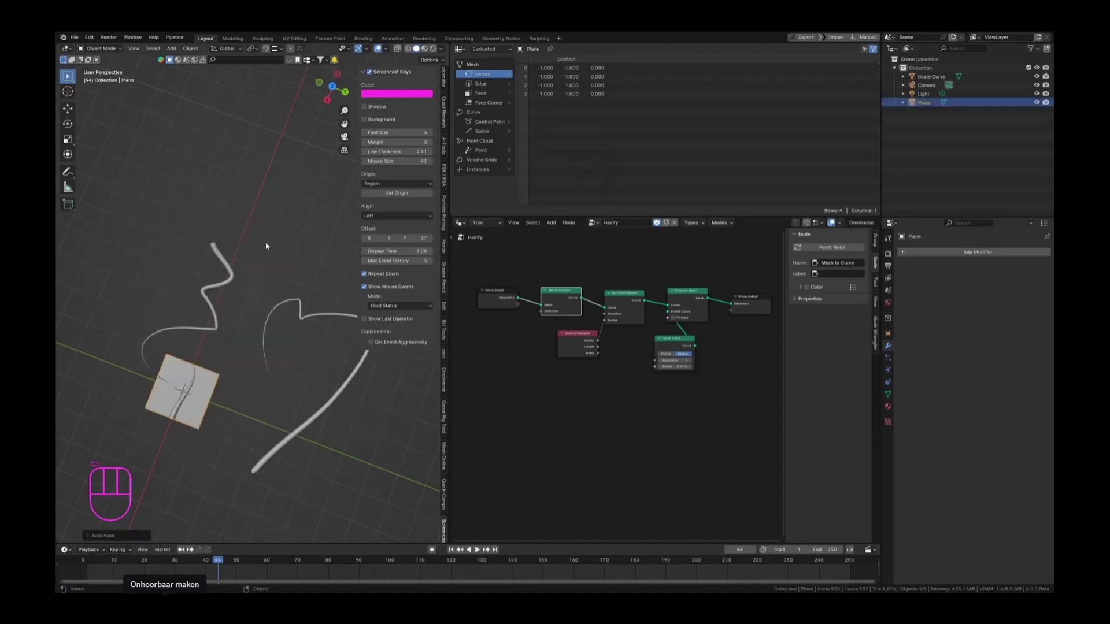
scroll(282, 281, "down", 3)
key("Tab")
key("1")
key("comma")
key("Escape")
key("m")
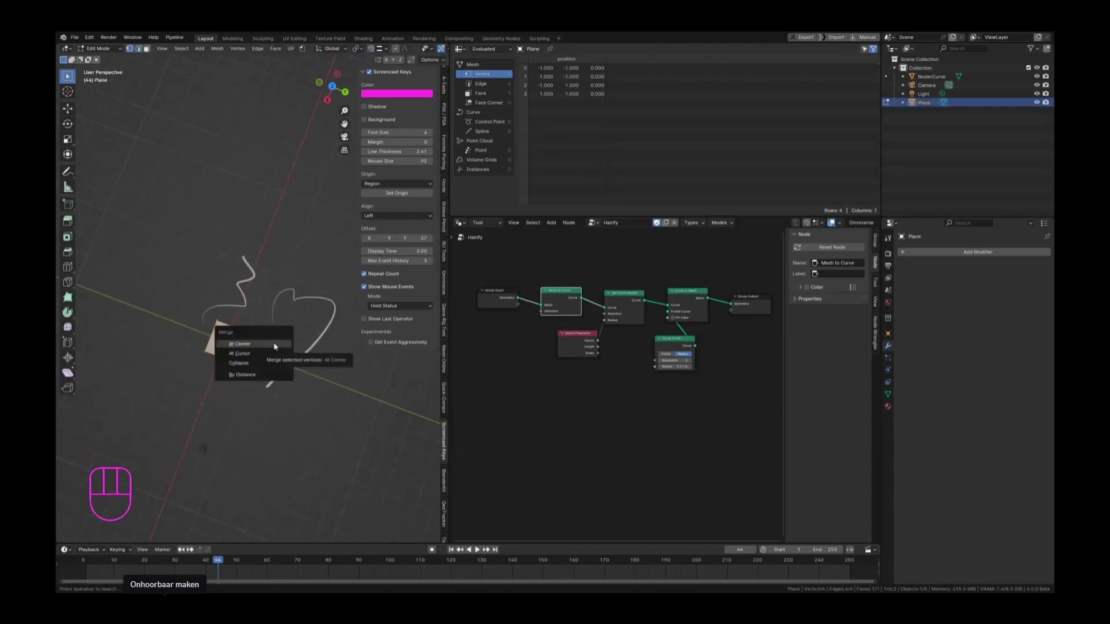
left_click(275, 346)
- Move the vertex away from the drawn shapes and extrude it repeatedly into a hook-shaped chain of vertices
key("g")
left_click(203, 318)
key("e")
left_click(194, 300)
key("e")
left_click(191, 270)
key("e")
left_click(202, 248)
key("e")
left_click(222, 227)
right_click(199, 183, "ctrl")
right_click(194, 174, "ctrl")
right_click(188, 171, "ctrl")
right_click(181, 169, "ctrl")
right_click(166, 173, "ctrl")
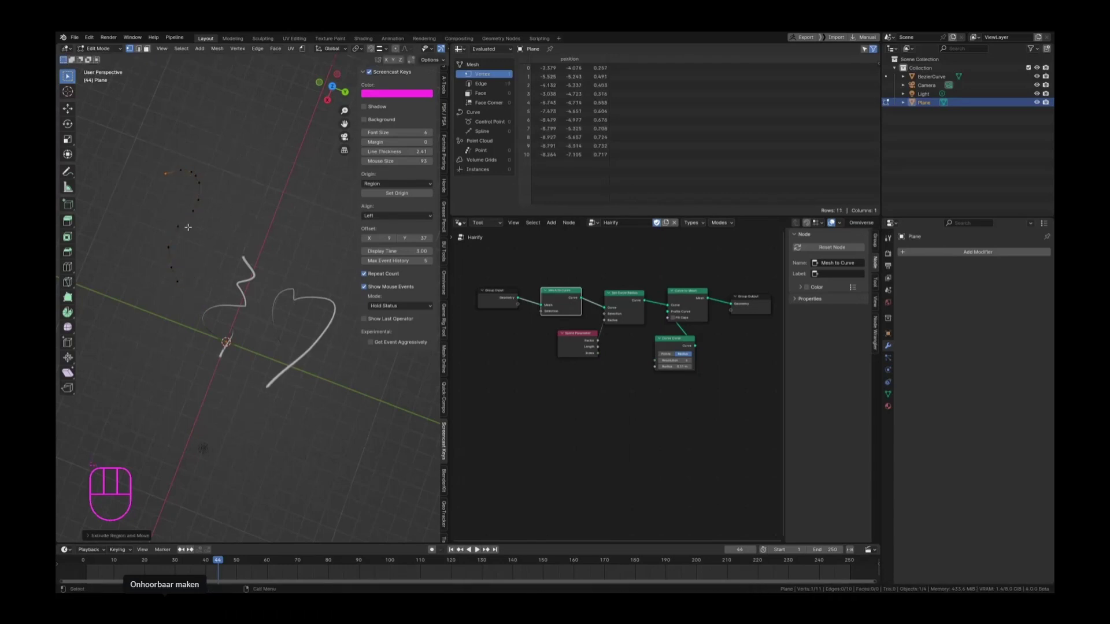
- Run the Hairify tool on the whole vertex chain and return to Object Mode
key("a")
left_click(304, 49)
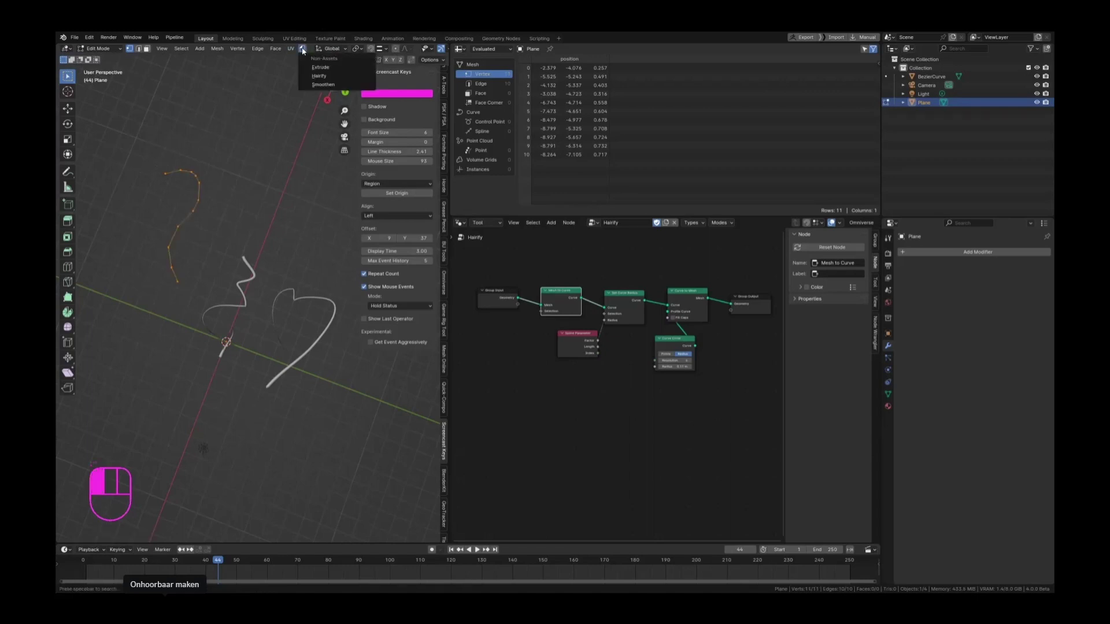
left_click(315, 76)
scroll(185, 195, "up", 5)
key("Tab")
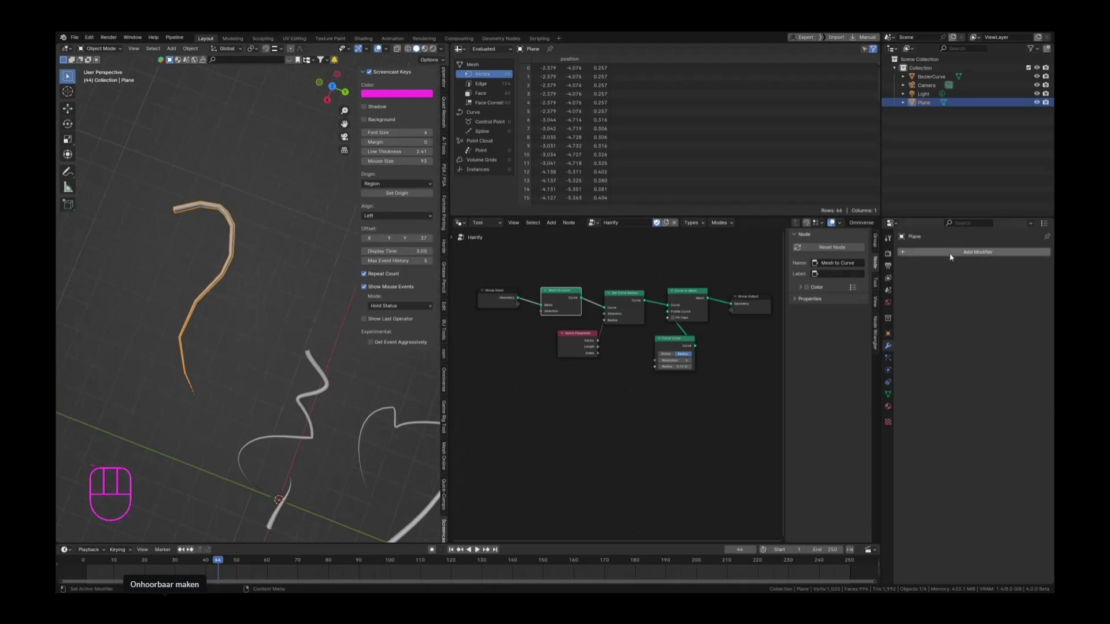
- Add a Subdivision Surface modifier to the hook-shaped tube with a viewport level of 2
left_click(948, 252)
mouse_move(949, 252)
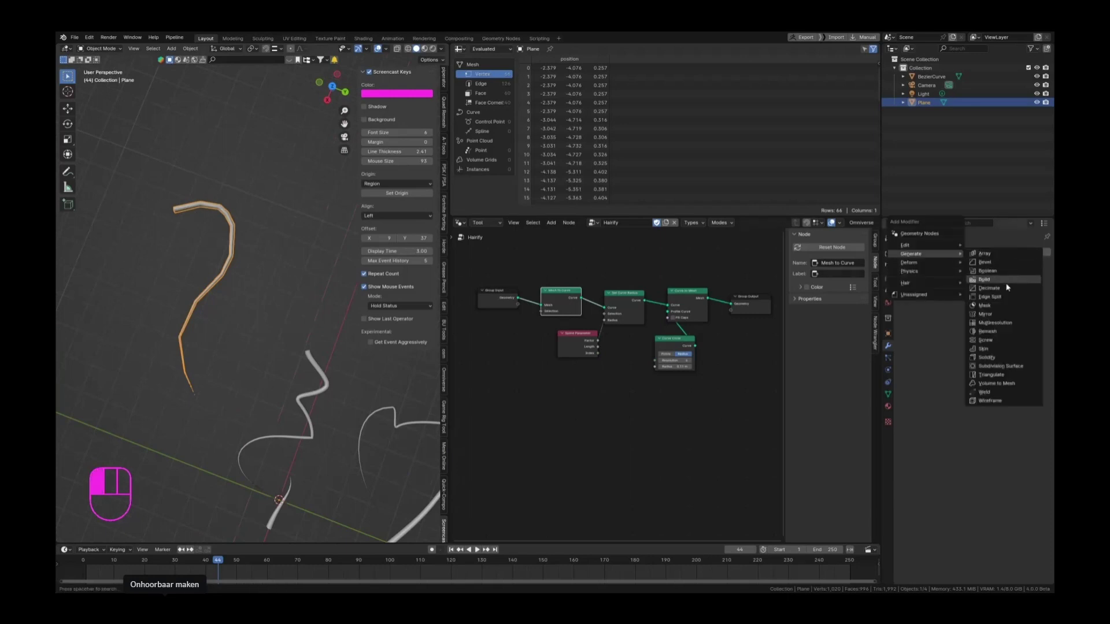
left_click(1003, 366)
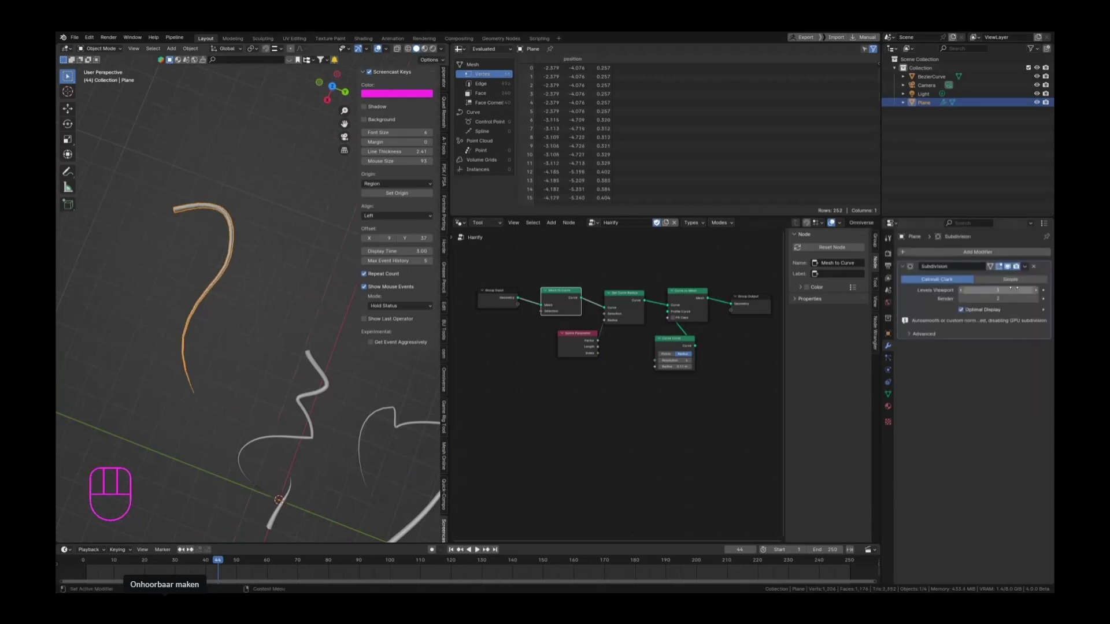
left_click(997, 290)
type("2")
key("Tab")
key("Return")
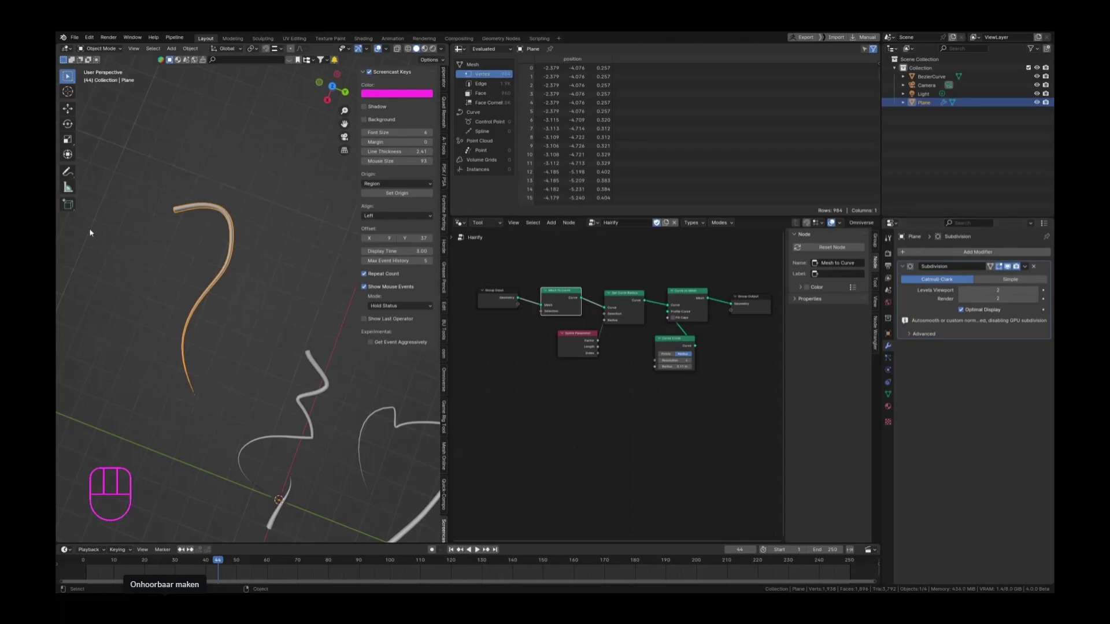
left_click(179, 253)
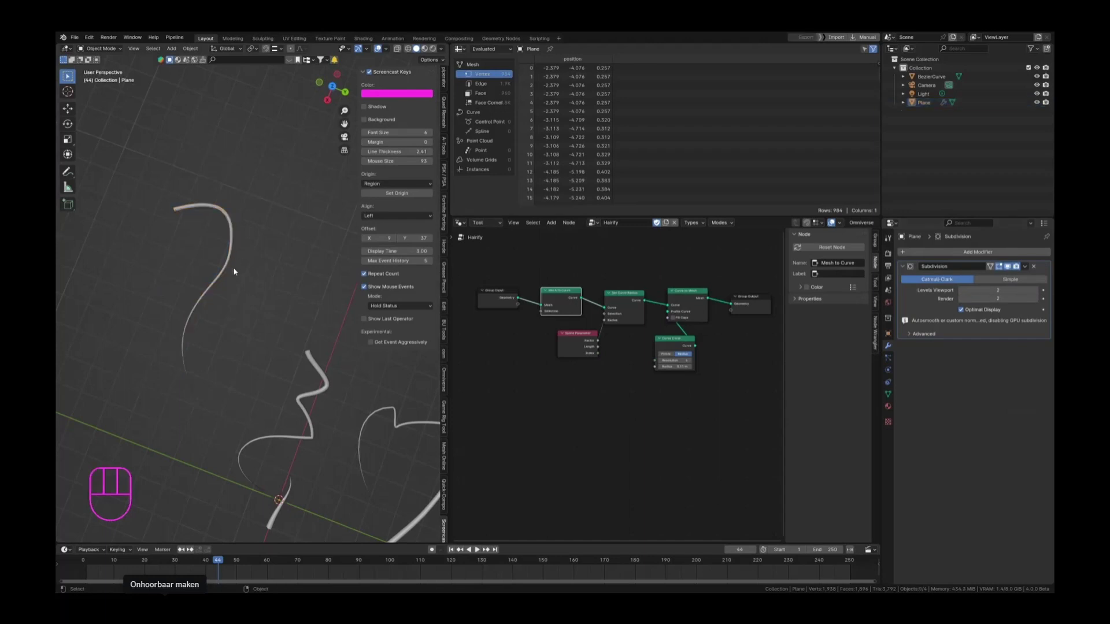
middle_click_drag(249, 302, 235, 276, "shift")
middle_click_drag(662, 327, 633, 314)
scroll(604, 292, "up", 1)
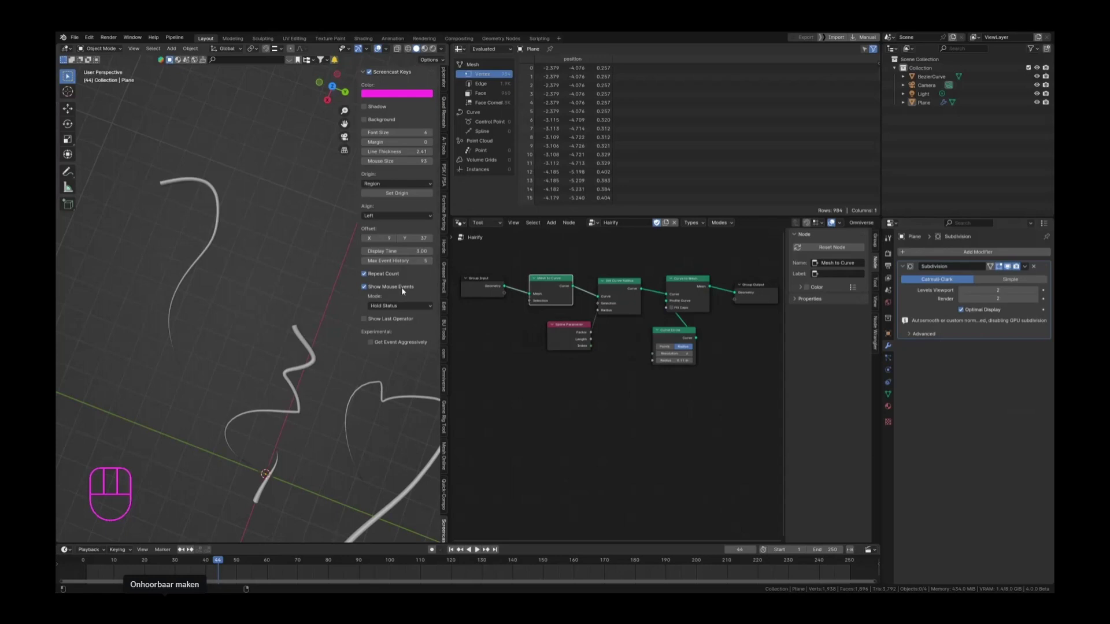
- Select the hook-shaped tube, look through the custom node tools available in Edit Mode, and return to Object Mode
left_click(200, 184)
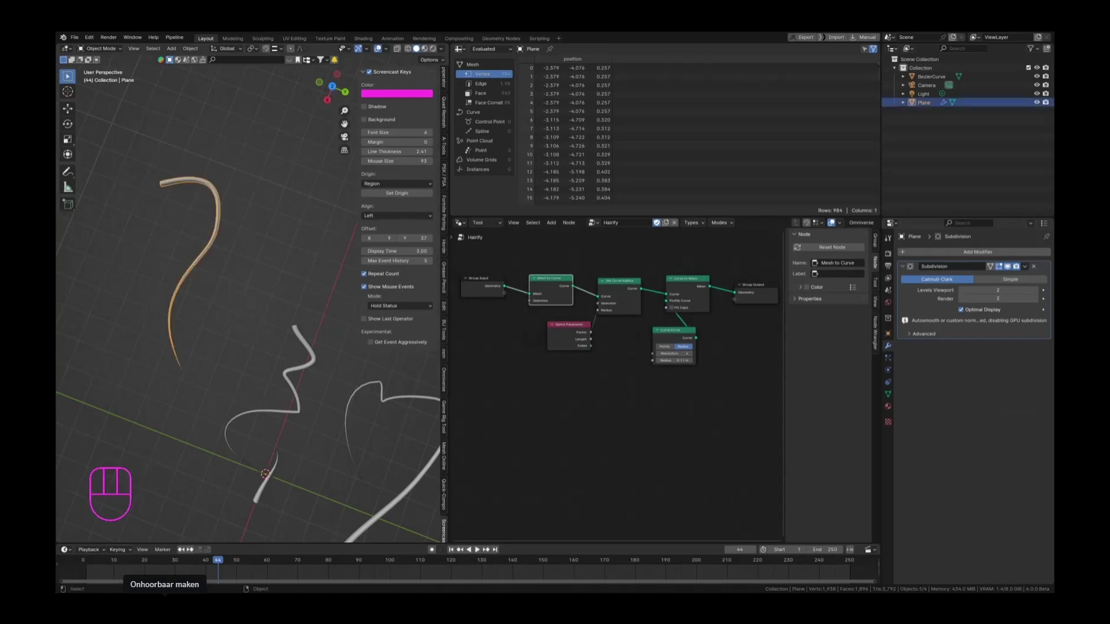
key("Tab")
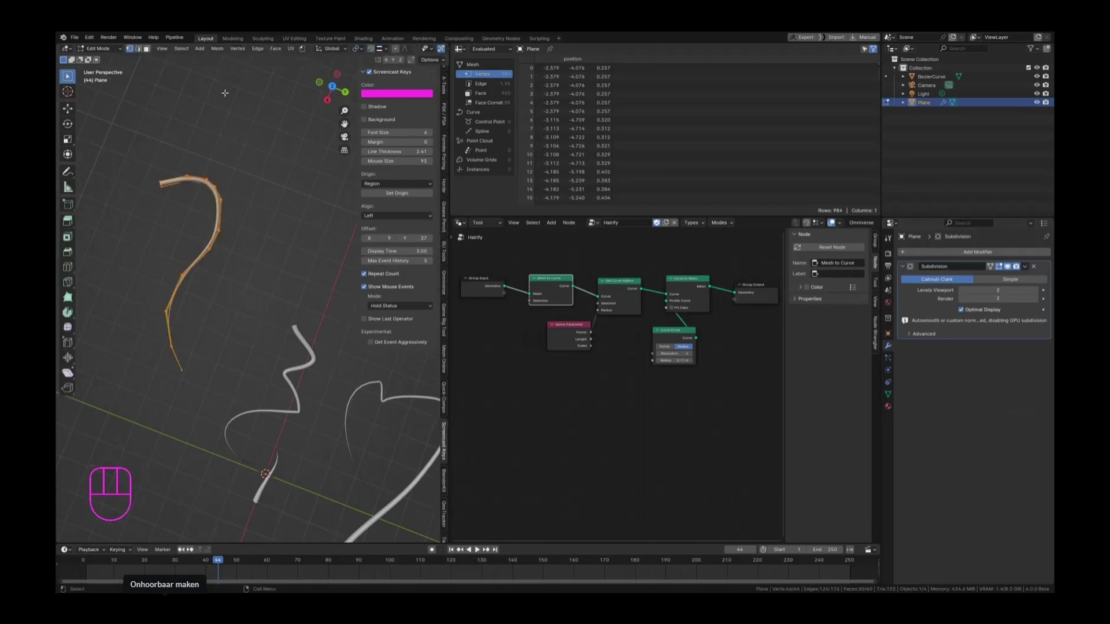
left_click(302, 50)
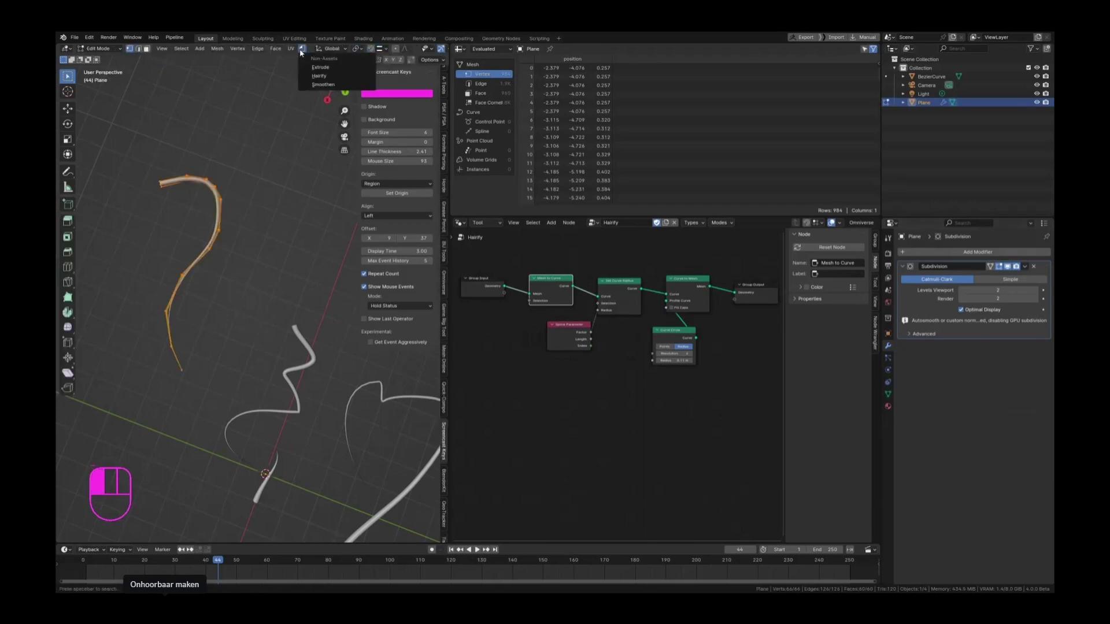
left_click(345, 77)
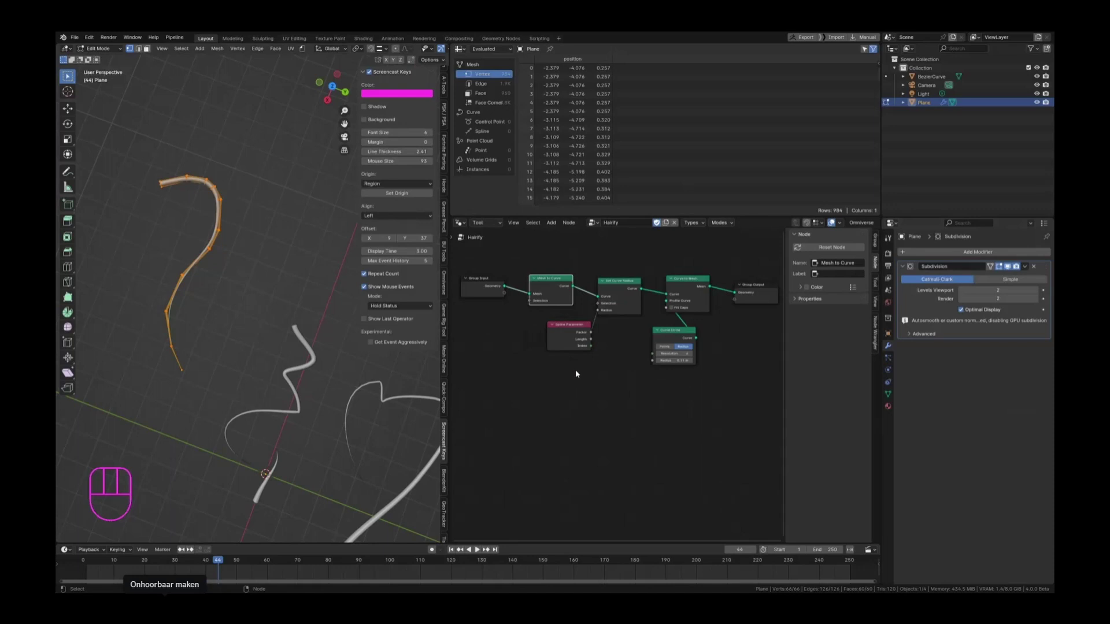
key("Tab")
scroll(190, 217, "down", 1)
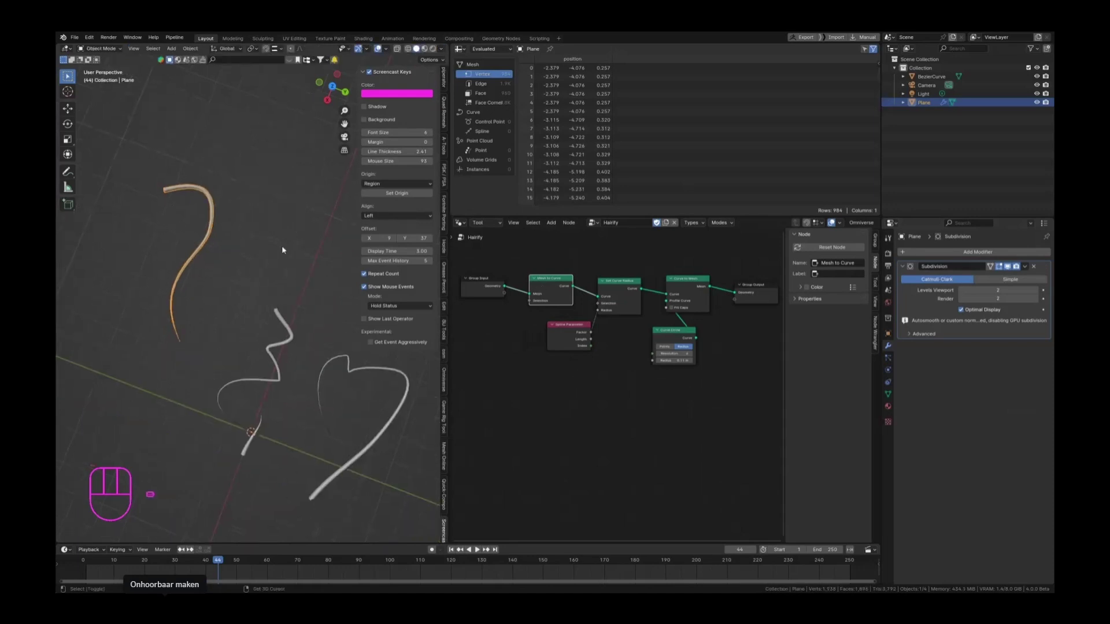
middle_click_drag(272, 240, 250, 235, "shift")
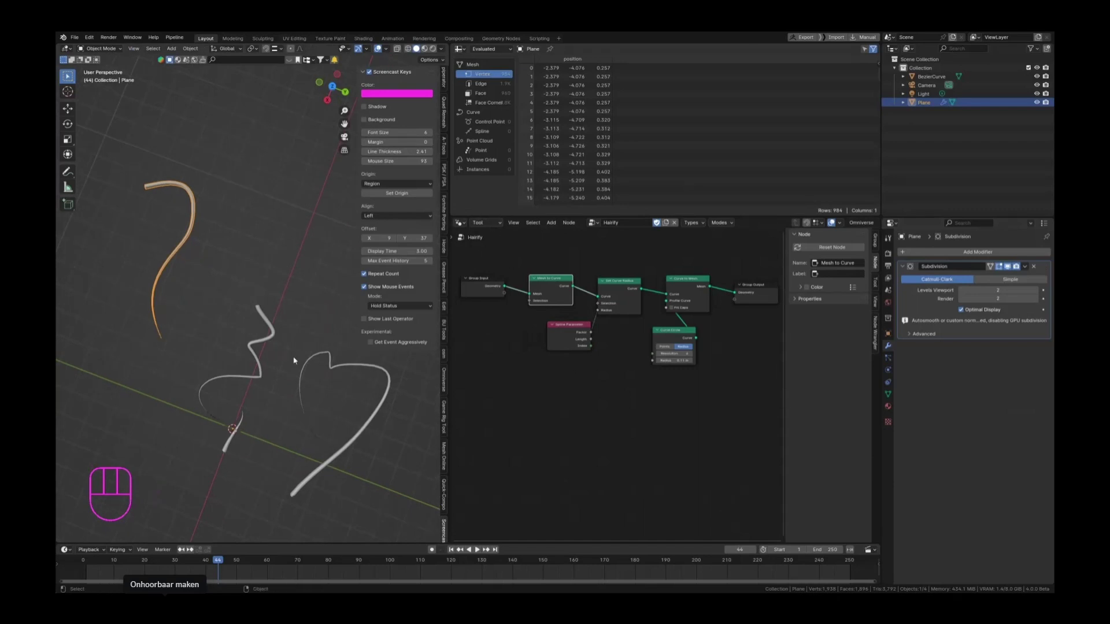
middle_click_drag(226, 255, 208, 257, "shift")
scroll(209, 257, "up", 2)
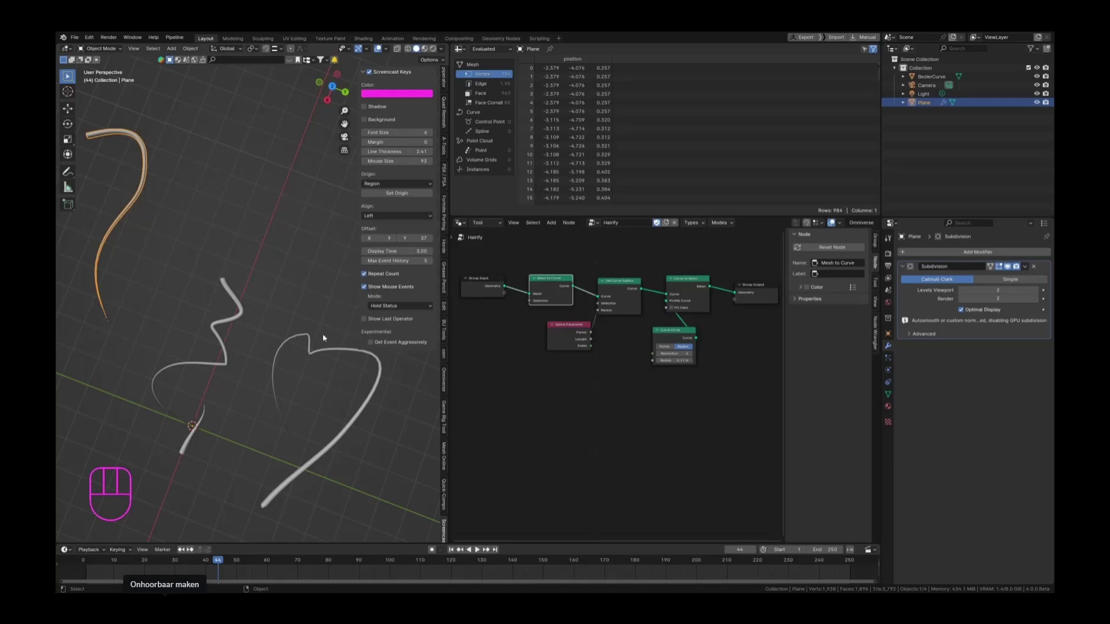
middle_click_drag(323, 338, 271, 260)
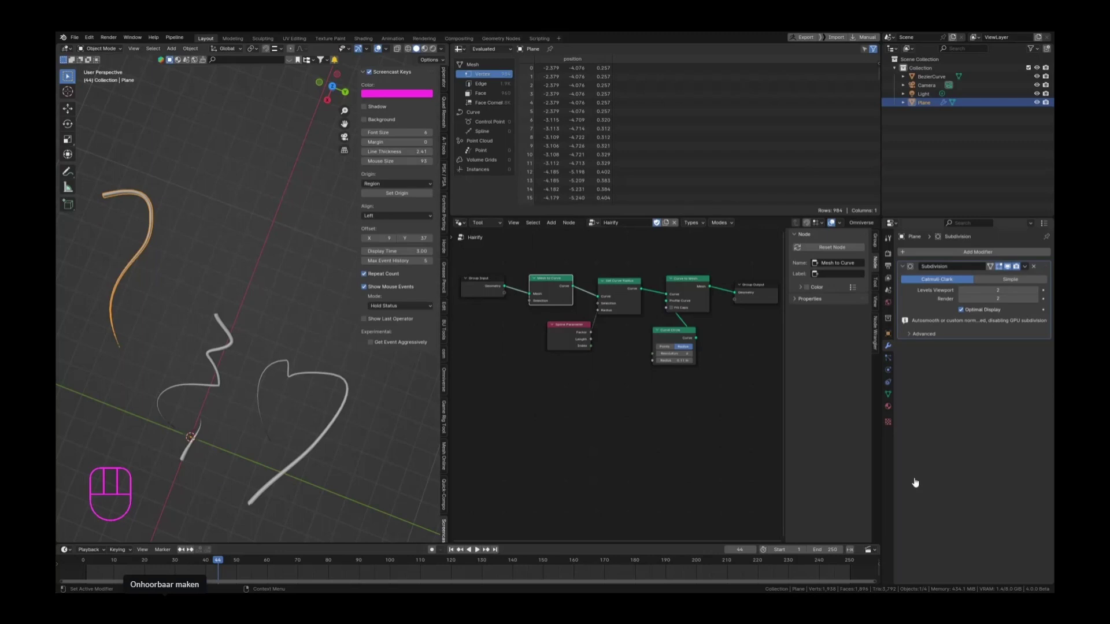
mouse_move(915, 482)
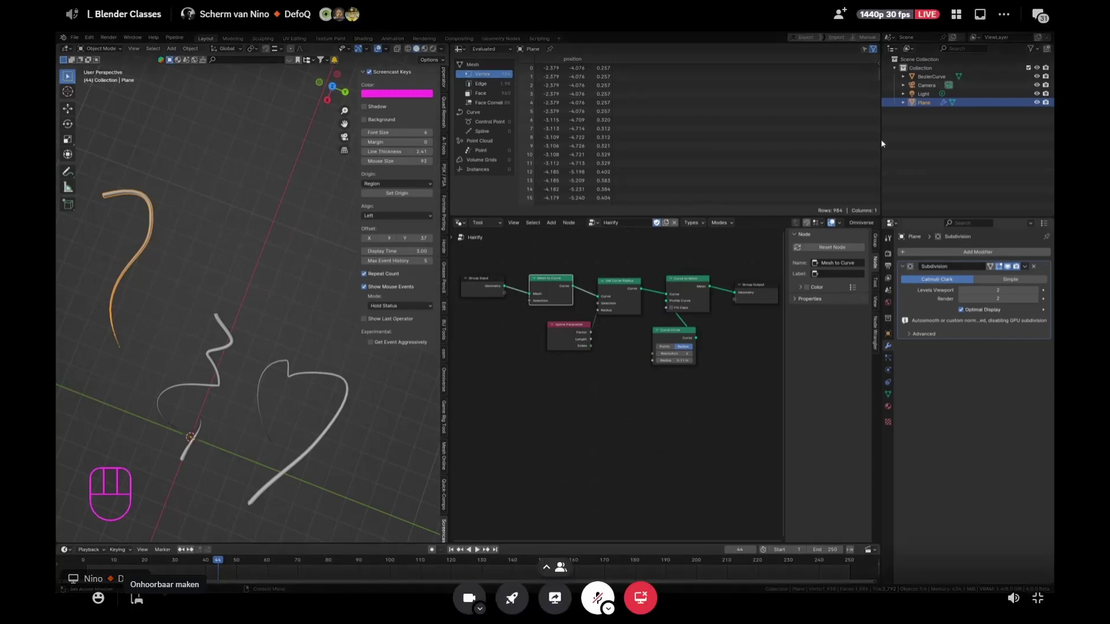